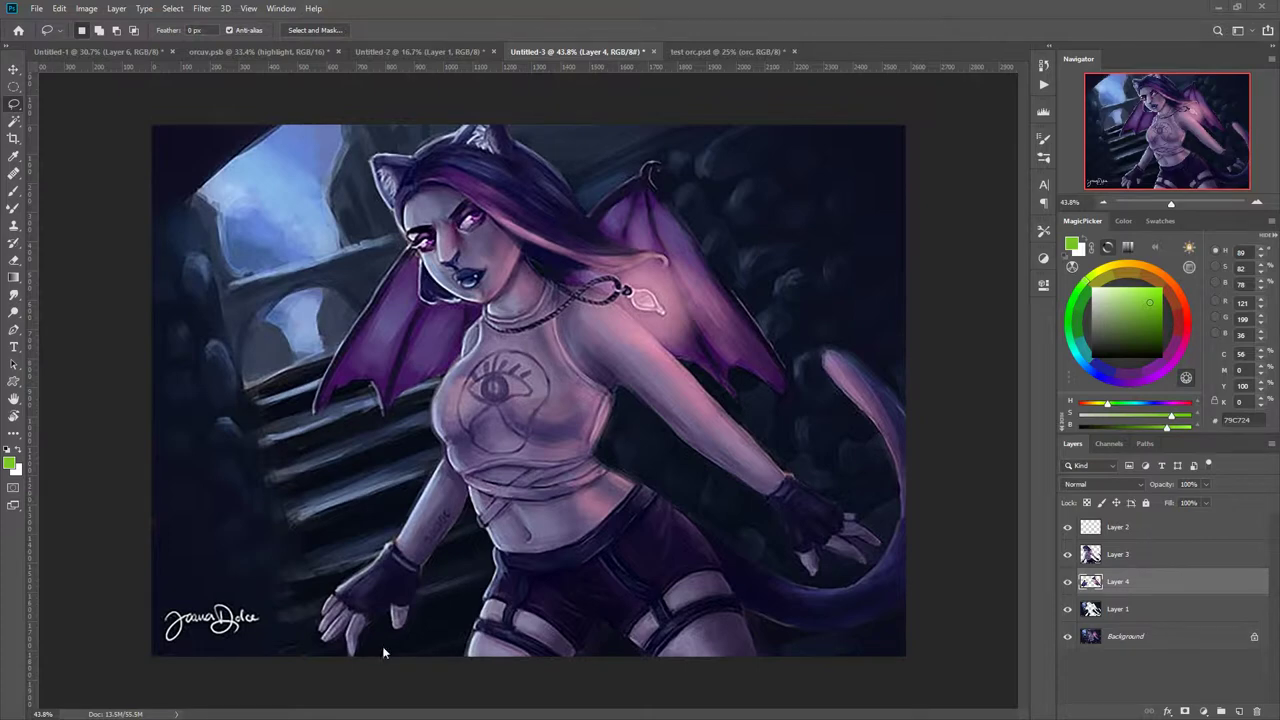
# Select Layer 2, choose bright green 7FFA04 as the paint colour, and set the sketch brush to 18 px.
pyautogui.click(1100, 532)
pyautogui.click(1162, 288)
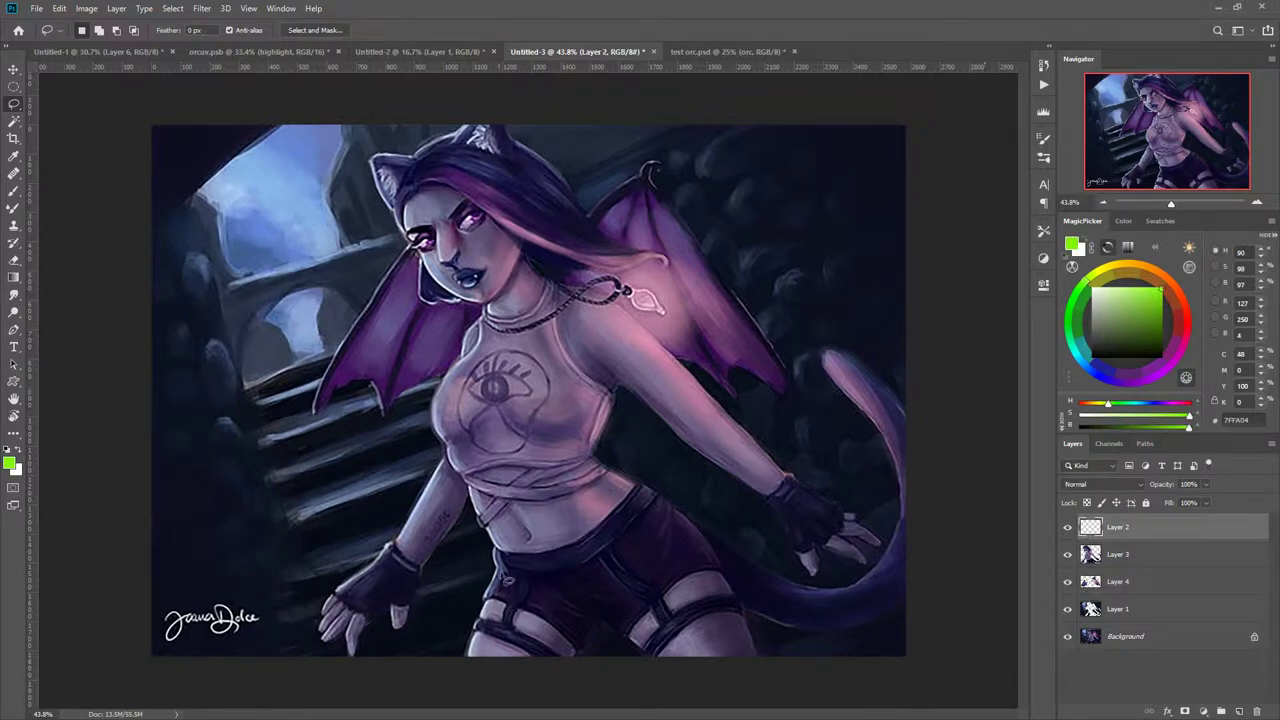
pyautogui.rightClick(441, 606)
pyautogui.click(443, 535)
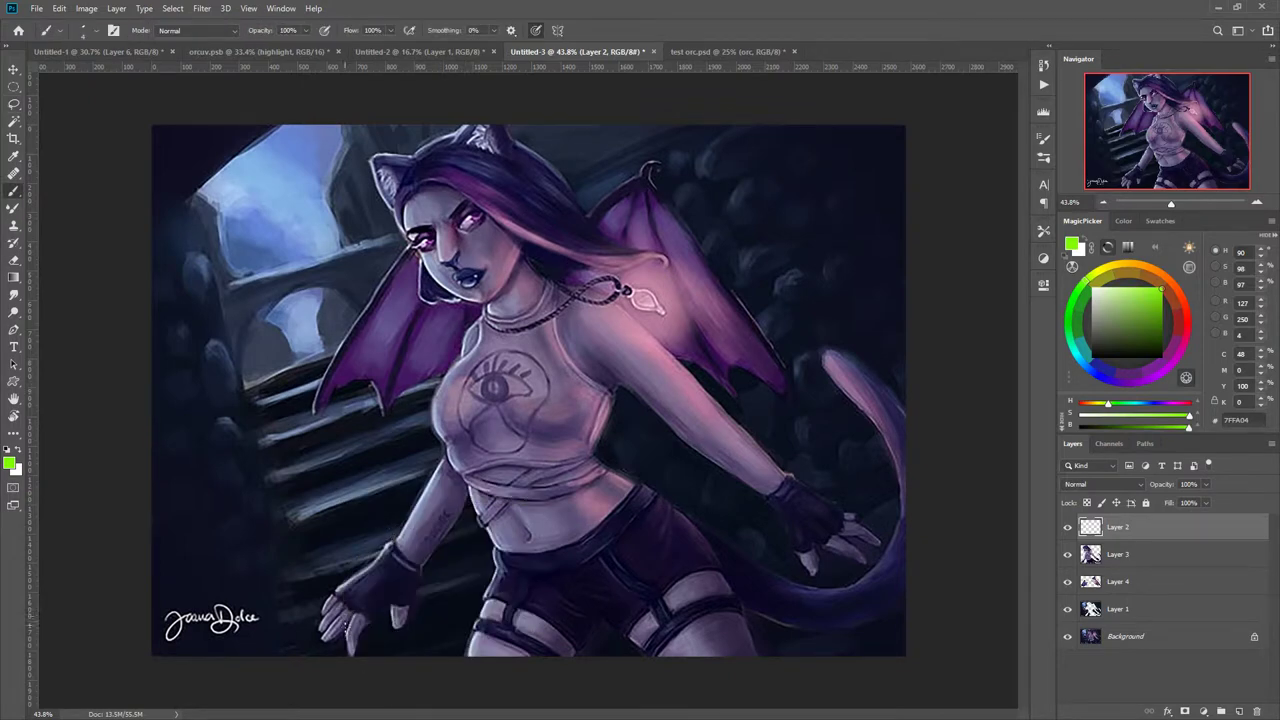
pyautogui.rightClick(354, 646)
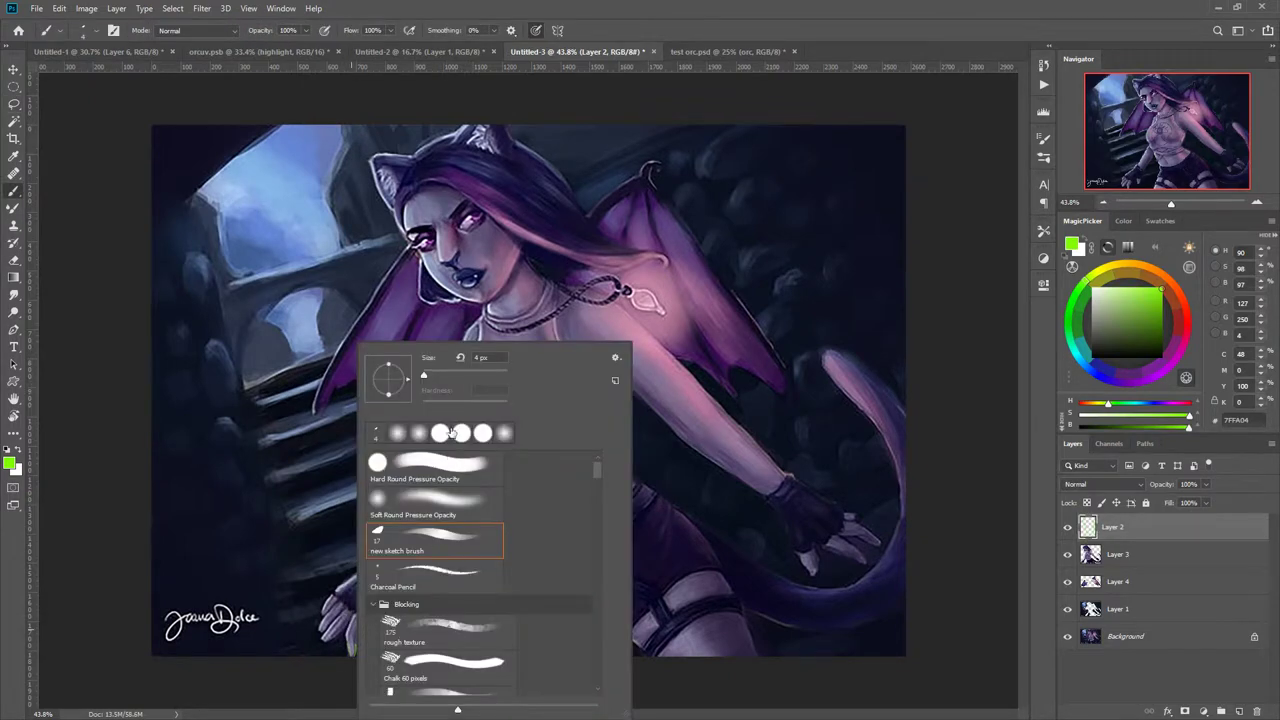
pyautogui.moveTo(423, 376); pyautogui.dragTo(438, 376)
pyautogui.click(350, 648)
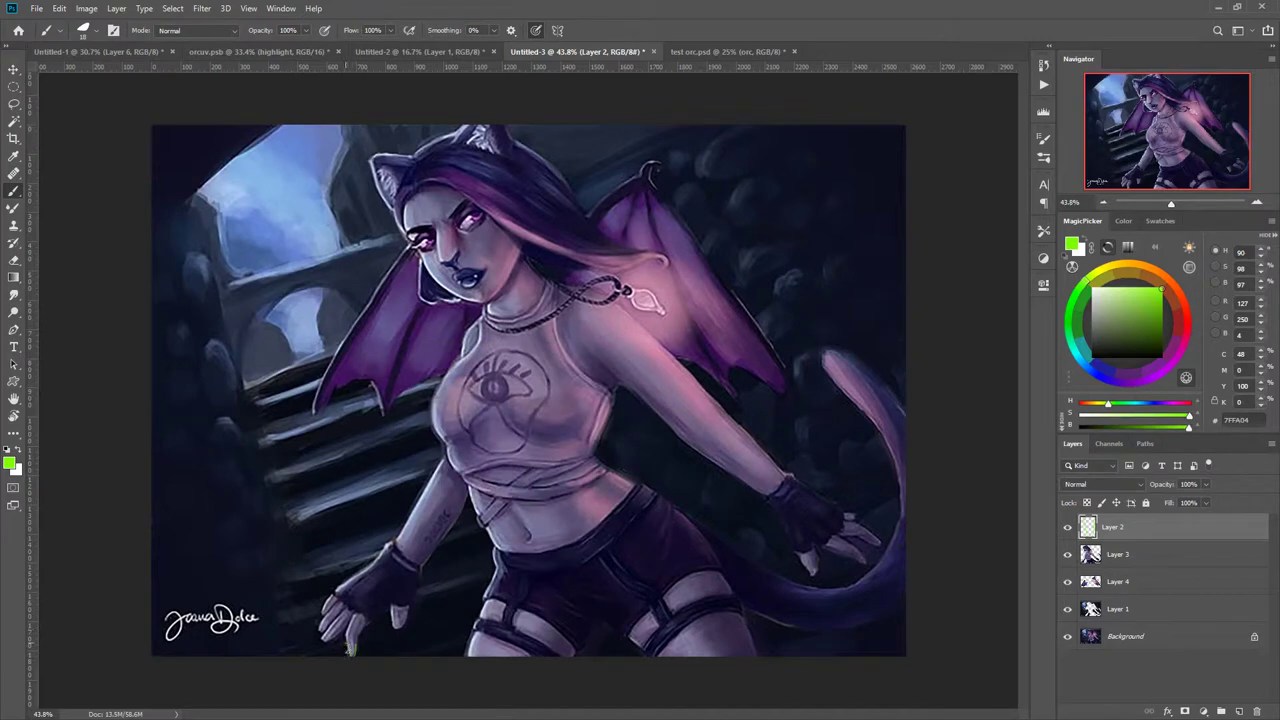
# Mark in green where the fingertip, the tail curves and the cat ear meet or approach the canvas edges.
pyautogui.moveTo(350, 645); pyautogui.dragTo(352, 657)
pyautogui.moveTo(899, 406); pyautogui.dragTo(885, 389)
pyautogui.moveTo(901, 604); pyautogui.dragTo(893, 615)
pyautogui.moveTo(506, 127); pyautogui.dragTo(508, 136)
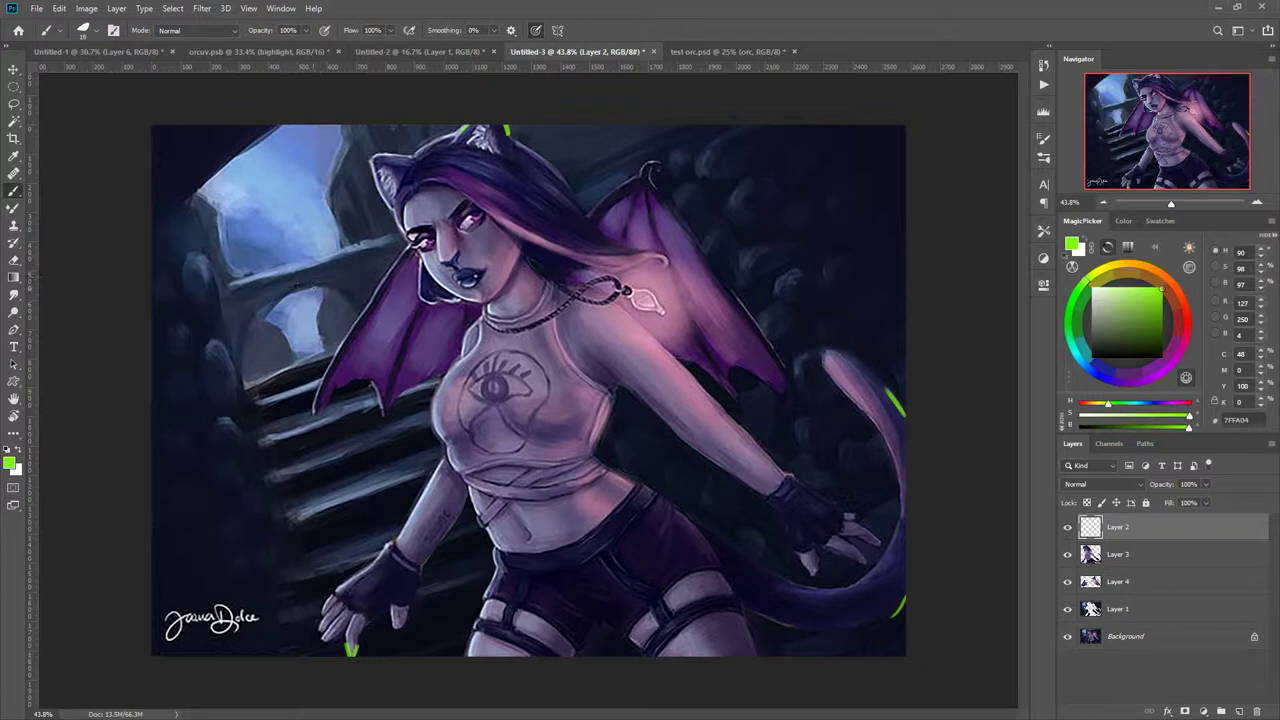
# Sketch a boxy green construction diagram with guide lines extending from its sides over the background archway.
pyautogui.moveTo(319, 287)
pyautogui.mouseDown()
pyautogui.moveTo(241, 297)
pyautogui.moveTo(235, 310)
pyautogui.moveTo(241, 296)
pyautogui.moveTo(255, 322)
pyautogui.moveTo(320, 292)
pyautogui.mouseUp()
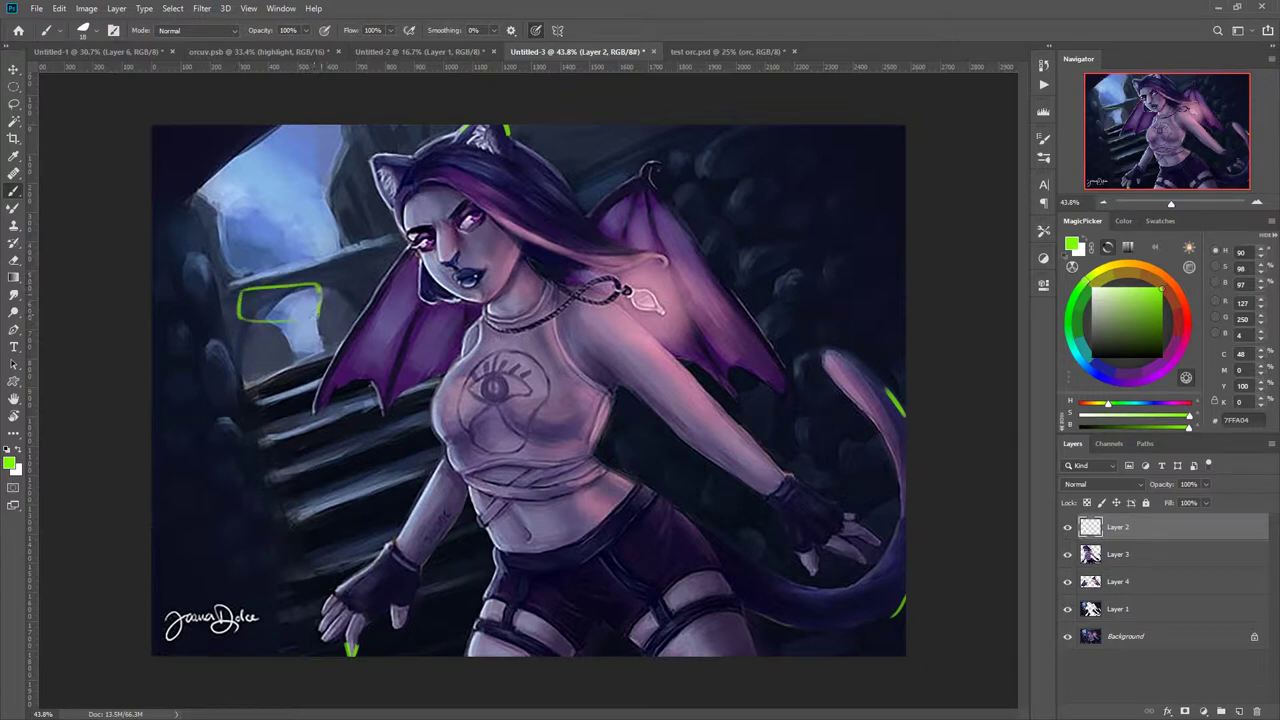
pyautogui.moveTo(279, 332)
pyautogui.mouseDown()
pyautogui.moveTo(248, 334)
pyautogui.moveTo(238, 319)
pyautogui.mouseUp()
pyautogui.moveTo(320, 286)
pyautogui.mouseDown()
pyautogui.moveTo(389, 260)
pyautogui.moveTo(323, 304)
pyautogui.mouseUp()
pyautogui.moveTo(240, 306)
pyautogui.mouseDown()
pyautogui.moveTo(206, 360)
pyautogui.moveTo(220, 348)
pyautogui.mouseUp()
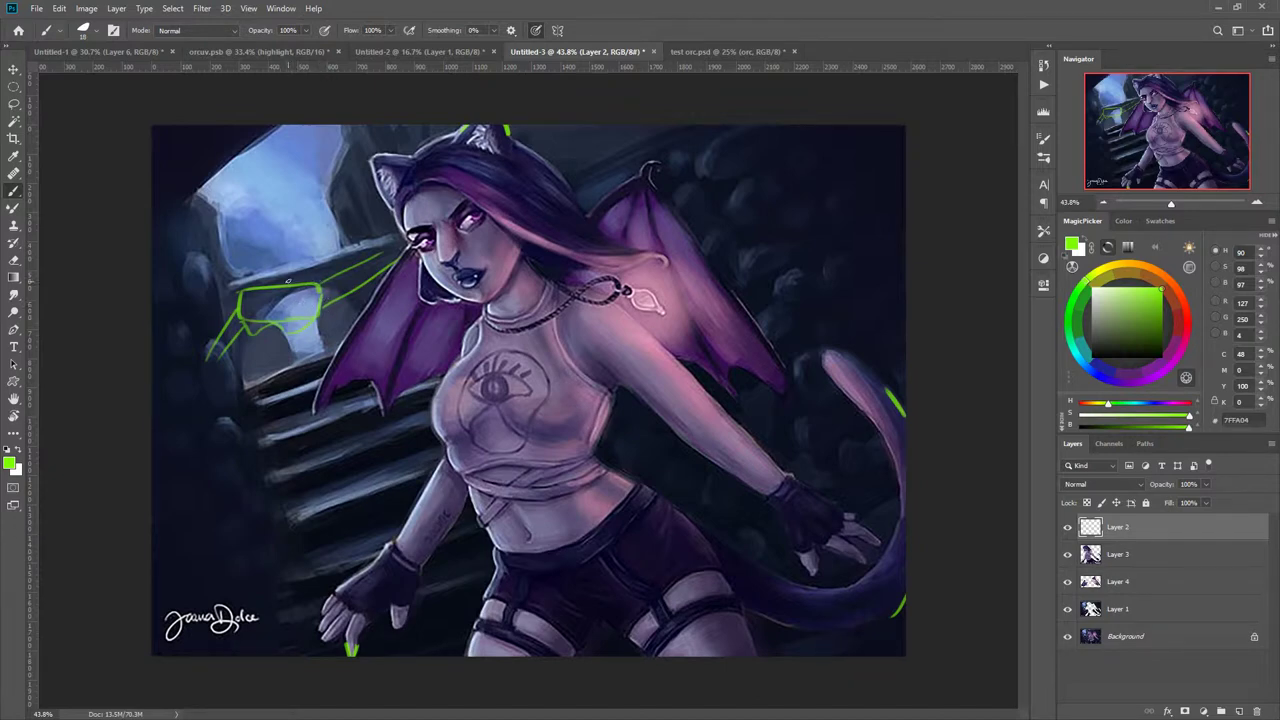
pyautogui.moveTo(320, 282); pyautogui.dragTo(285, 288)
pyautogui.moveTo(321, 261)
pyautogui.mouseDown()
pyautogui.moveTo(318, 288)
pyautogui.moveTo(288, 285)
pyautogui.mouseUp()
pyautogui.moveTo(267, 331); pyautogui.dragTo(237, 368)
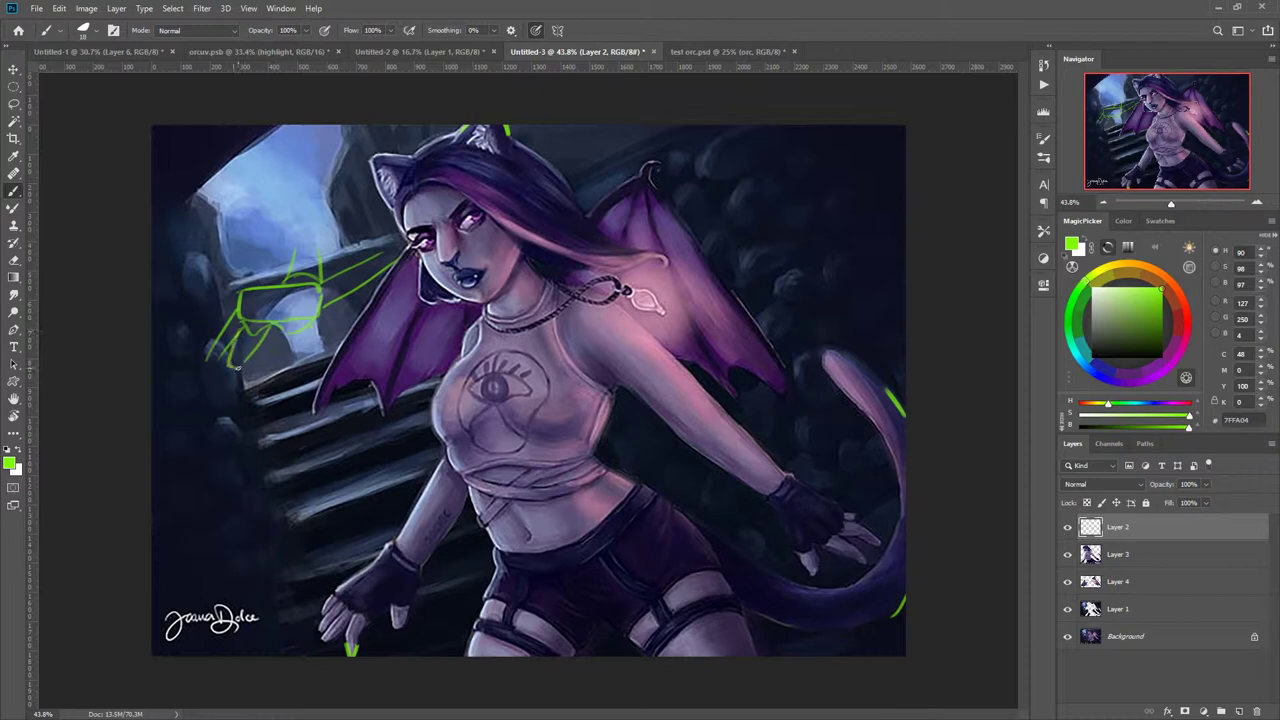
pyautogui.click(346, 306)
# Outline separate green shapes on the upper arm and elbow of the arm reaching toward the tail.
pyautogui.moveTo(598, 304)
pyautogui.mouseDown()
pyautogui.moveTo(704, 420)
pyautogui.moveTo(645, 325)
pyautogui.moveTo(614, 303)
pyautogui.mouseUp()
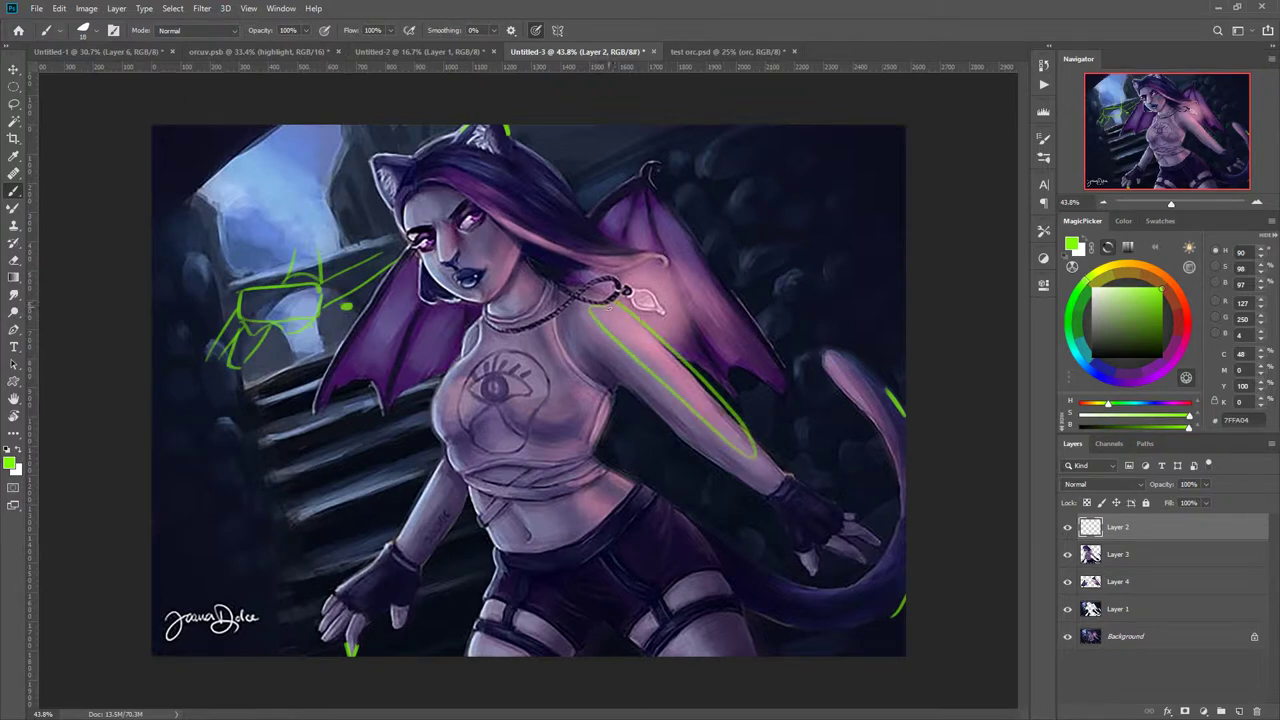
pyautogui.hotkey('ctrl', 'z')
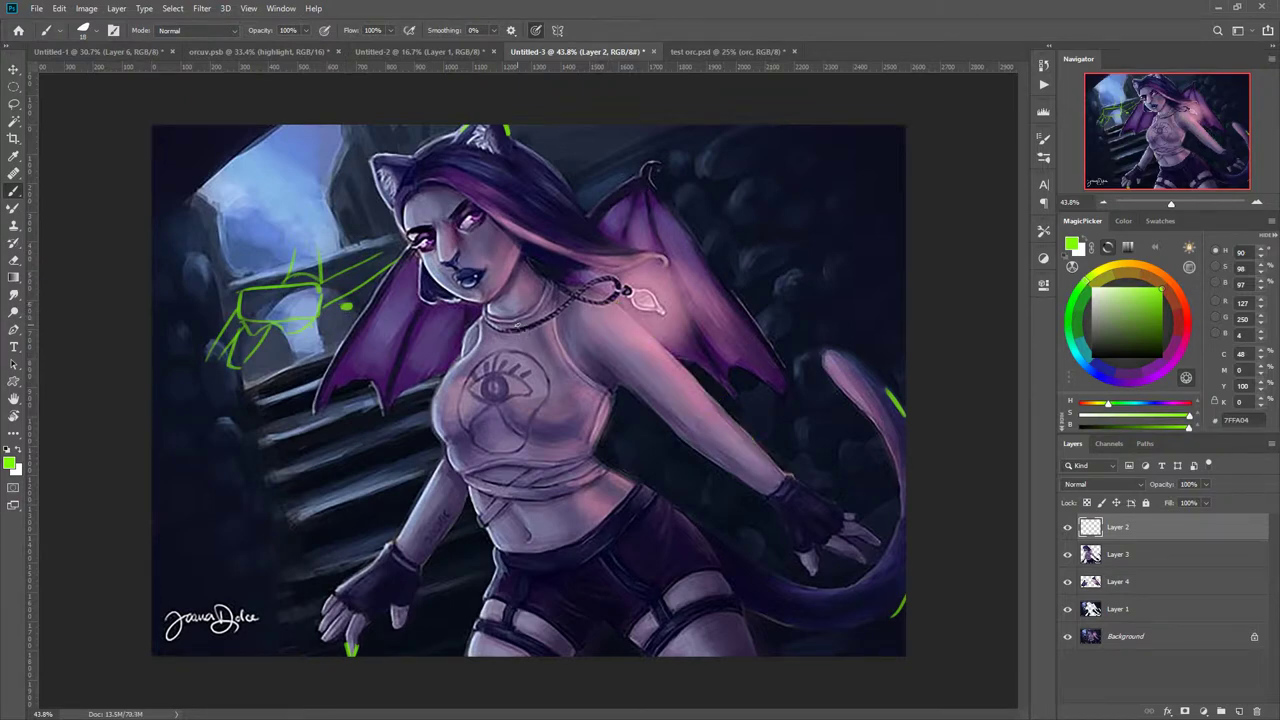
pyautogui.moveTo(585, 312)
pyautogui.mouseDown()
pyautogui.moveTo(666, 401)
pyautogui.moveTo(679, 388)
pyautogui.moveTo(588, 311)
pyautogui.mouseUp()
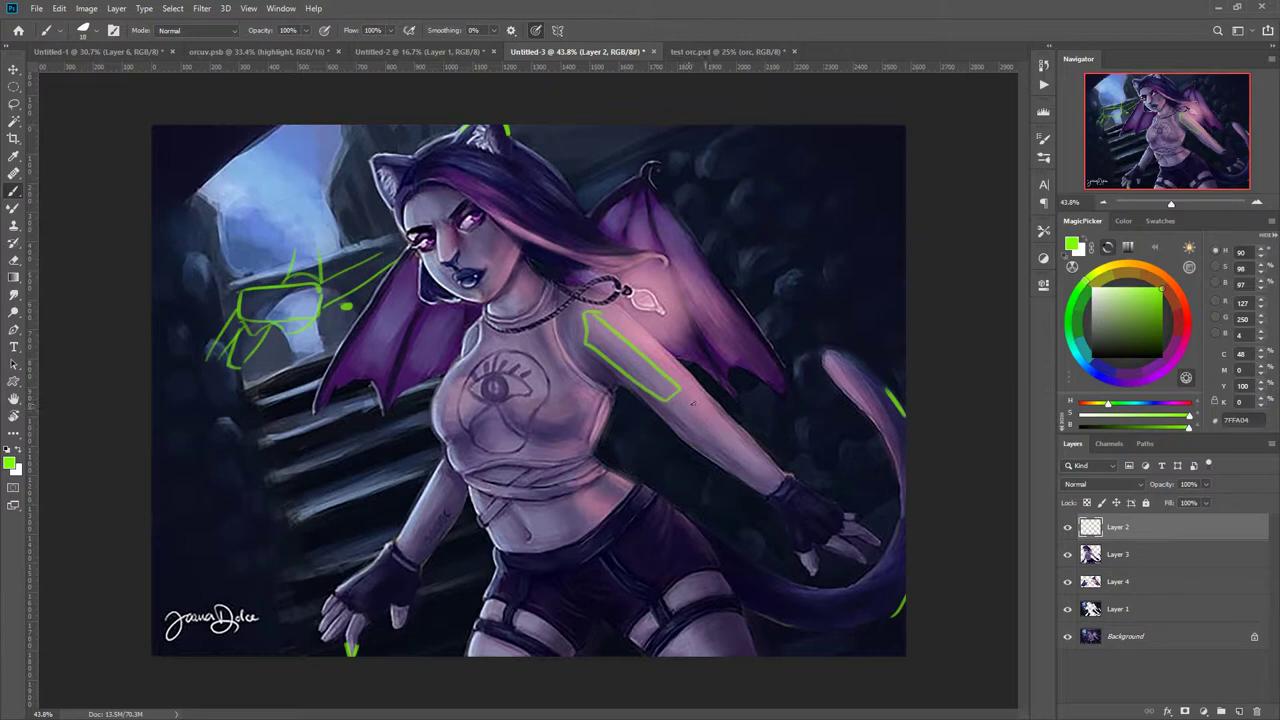
pyautogui.moveTo(688, 403)
pyautogui.mouseDown()
pyautogui.moveTo(718, 422)
pyautogui.moveTo(692, 405)
pyautogui.mouseUp()
# Mark green shapes on both sides of the chest and along the cheek and jaw, and hide Layer 2.
pyautogui.moveTo(527, 373)
pyautogui.mouseDown()
pyautogui.moveTo(562, 357)
pyautogui.moveTo(592, 384)
pyautogui.moveTo(582, 413)
pyautogui.mouseUp()
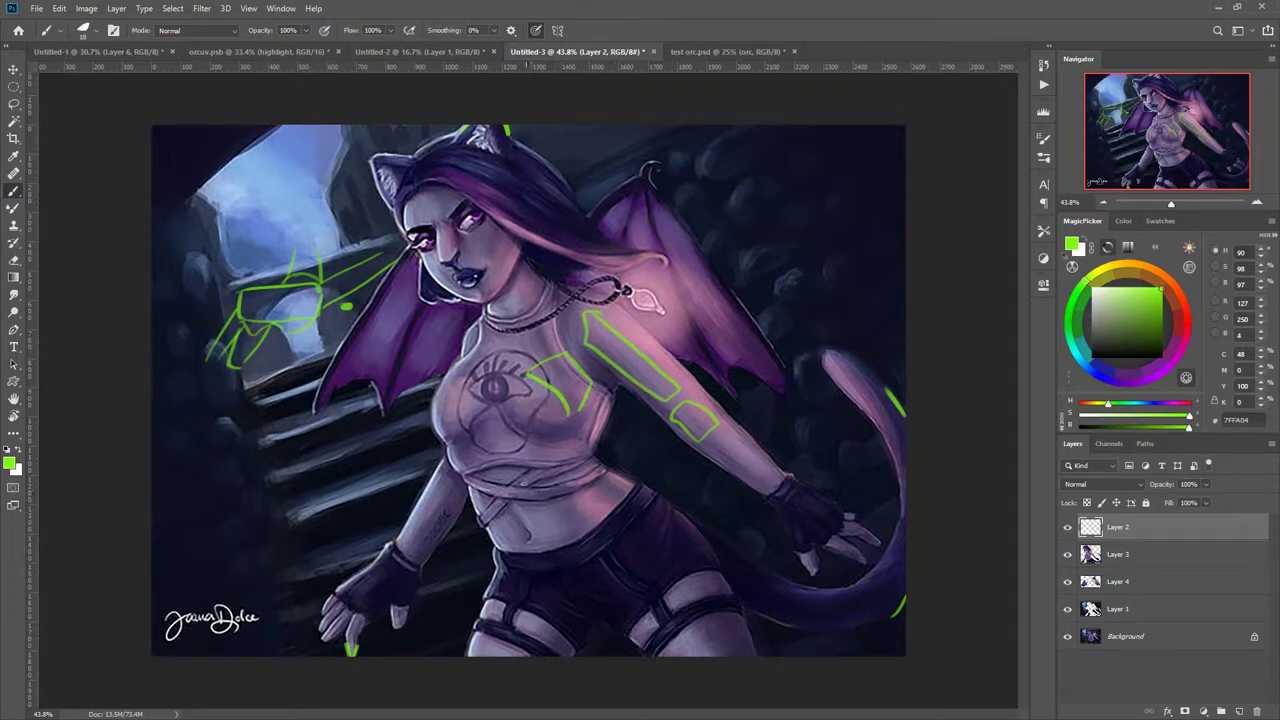
pyautogui.moveTo(475, 379)
pyautogui.mouseDown()
pyautogui.moveTo(452, 391)
pyautogui.moveTo(459, 415)
pyautogui.mouseUp()
pyautogui.moveTo(481, 402); pyautogui.dragTo(470, 377)
pyautogui.moveTo(516, 242)
pyautogui.mouseDown()
pyautogui.moveTo(492, 258)
pyautogui.moveTo(500, 286)
pyautogui.mouseUp()
pyautogui.click(1067, 527)
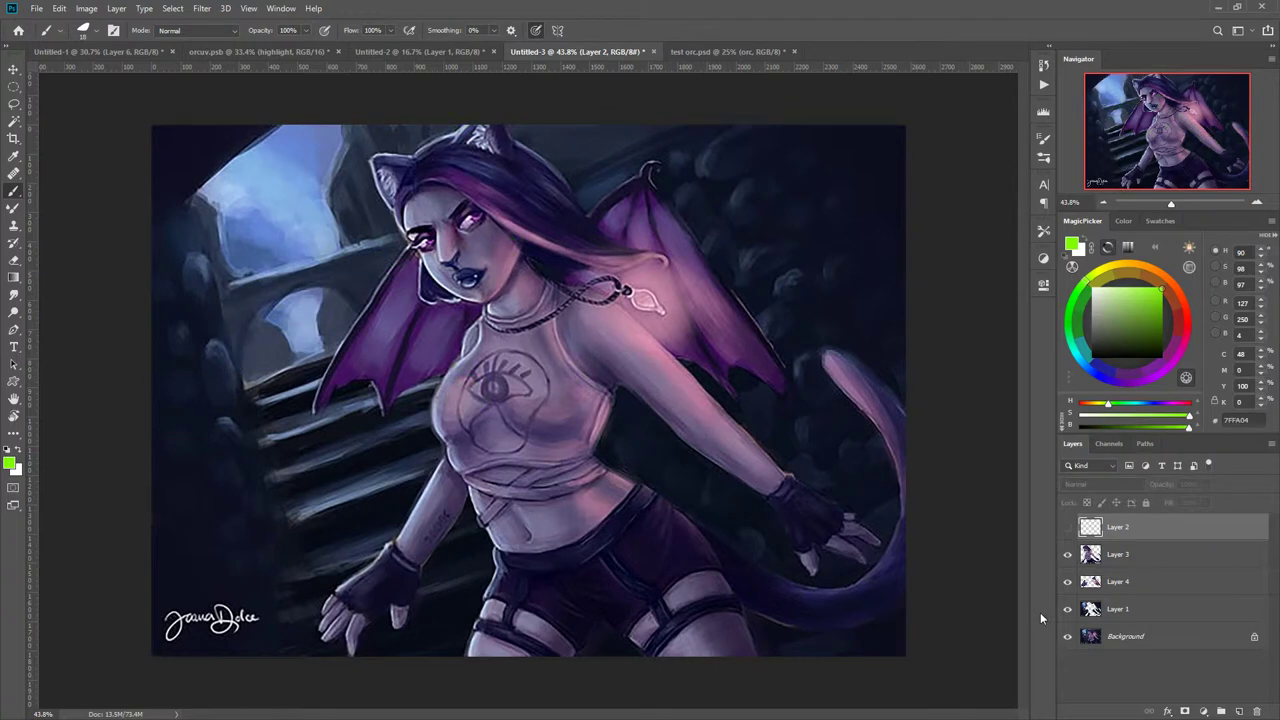
# On a new layer, outline the arm reaching toward the tail from shoulder to wrist and sketch its hand and fingers.
pyautogui.click(1239, 711)
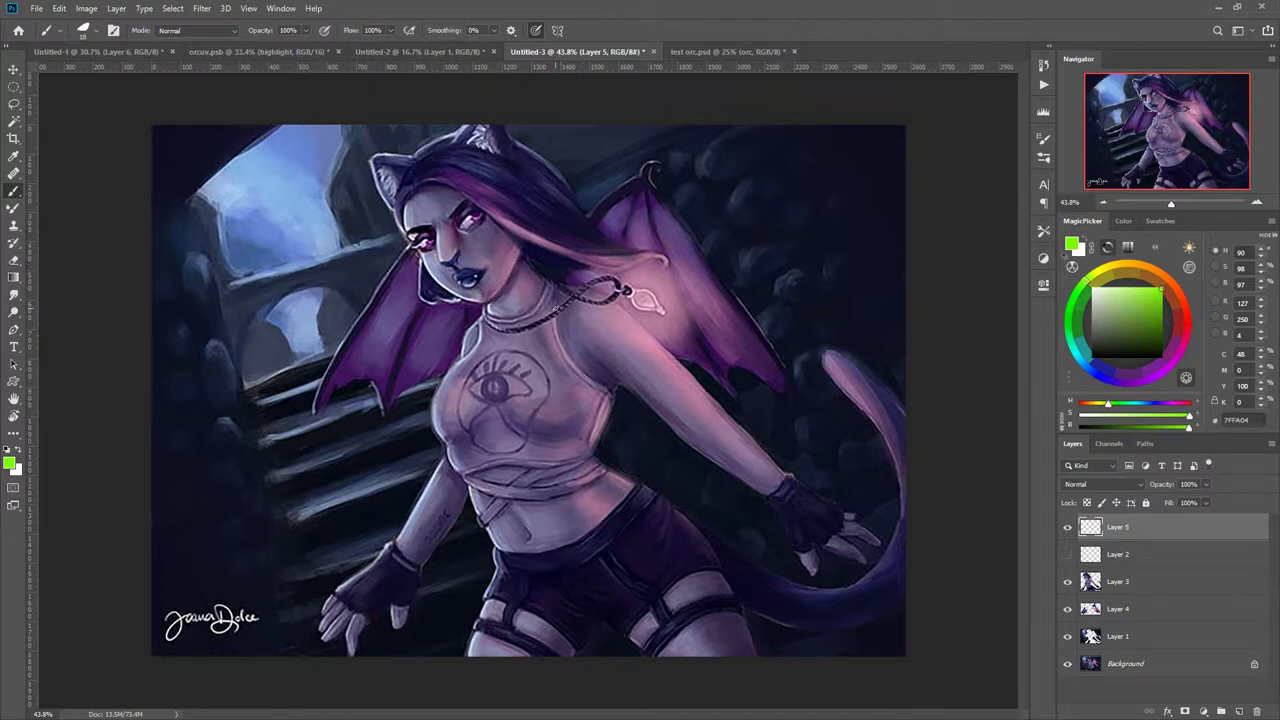
pyautogui.moveTo(580, 287)
pyautogui.mouseDown()
pyautogui.moveTo(645, 340)
pyautogui.moveTo(572, 357)
pyautogui.moveTo(684, 418)
pyautogui.mouseUp()
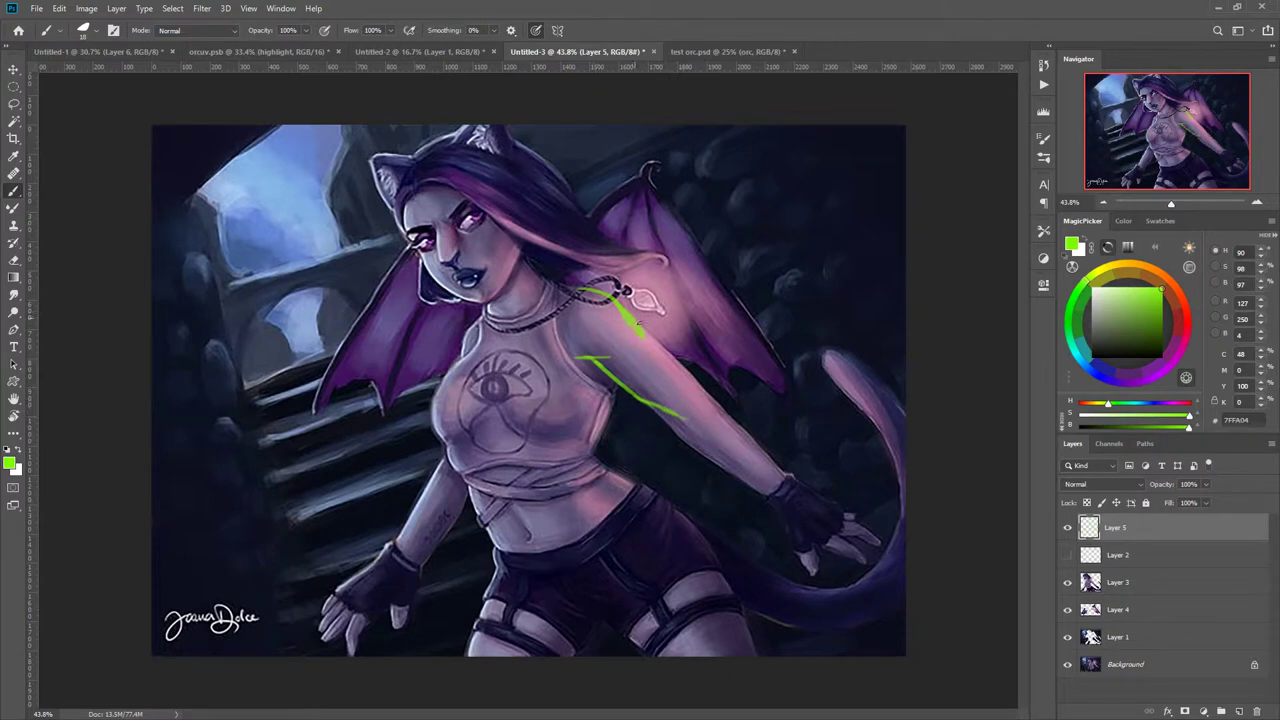
pyautogui.moveTo(638, 318); pyautogui.dragTo(795, 485)
pyautogui.moveTo(673, 417)
pyautogui.mouseDown()
pyautogui.moveTo(702, 453)
pyautogui.moveTo(790, 498)
pyautogui.moveTo(826, 536)
pyautogui.moveTo(814, 542)
pyautogui.mouseUp()
pyautogui.moveTo(828, 498); pyautogui.dragTo(791, 481)
pyautogui.moveTo(808, 541)
pyautogui.mouseDown()
pyautogui.moveTo(786, 531)
pyautogui.moveTo(811, 574)
pyautogui.mouseUp()
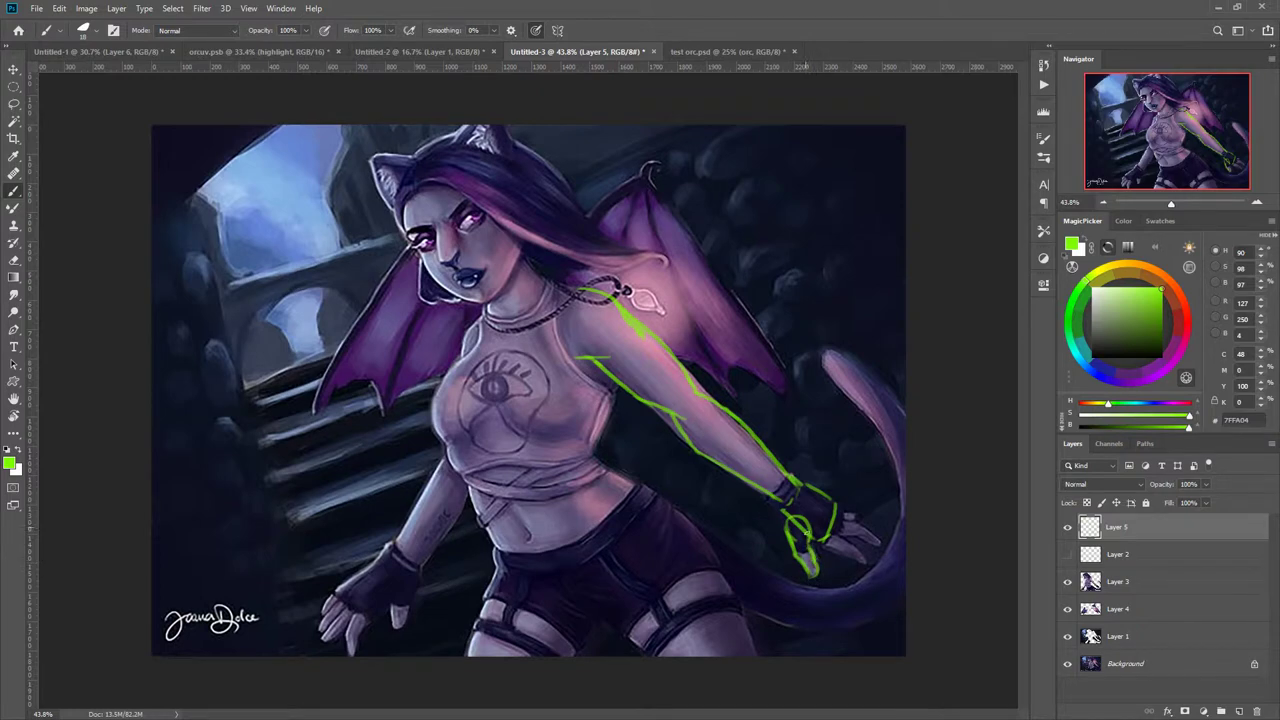
pyautogui.moveTo(826, 538)
pyautogui.mouseDown()
pyautogui.moveTo(848, 541)
pyautogui.moveTo(822, 548)
pyautogui.moveTo(852, 547)
pyautogui.moveTo(876, 570)
pyautogui.moveTo(852, 562)
pyautogui.moveTo(849, 522)
pyautogui.moveTo(858, 532)
pyautogui.moveTo(823, 531)
pyautogui.moveTo(888, 545)
pyautogui.moveTo(850, 533)
pyautogui.moveTo(864, 530)
pyautogui.moveTo(856, 508)
pyautogui.moveTo(859, 518)
pyautogui.mouseUp()
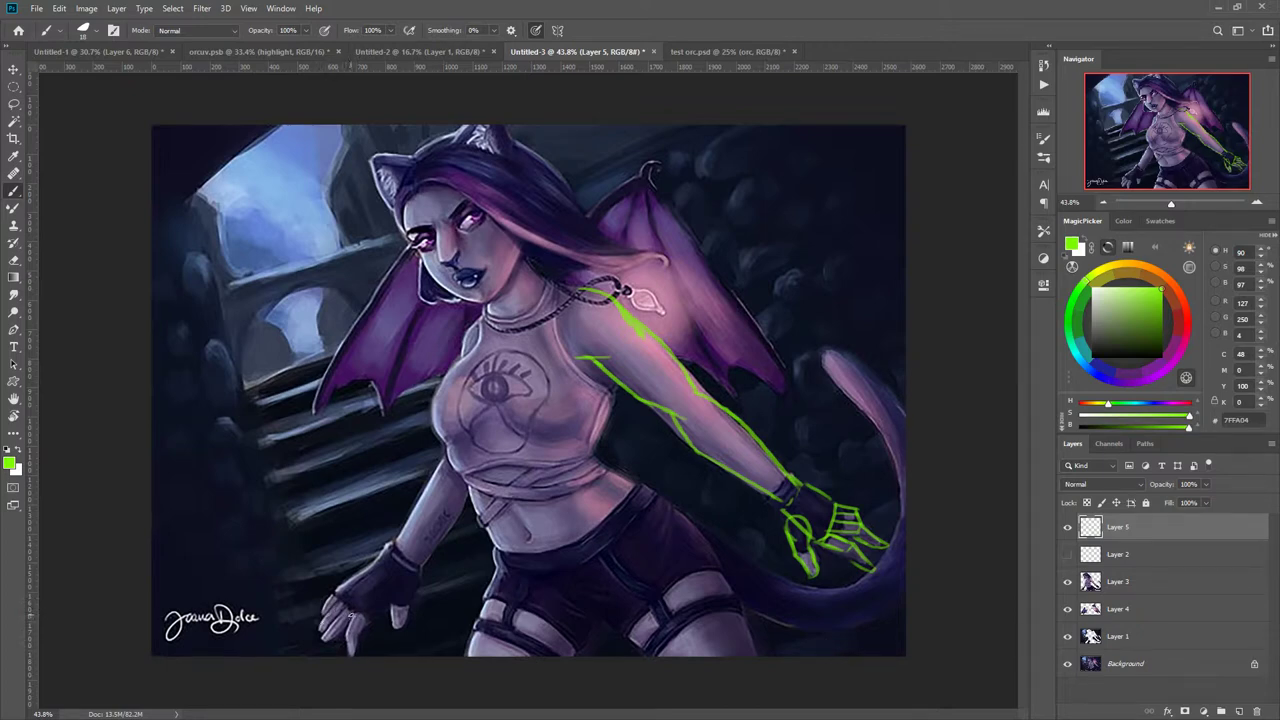
# Sketch green construction lines for the fingers and thumb of the hand beside the stairs.
pyautogui.moveTo(357, 613)
pyautogui.mouseDown()
pyautogui.moveTo(330, 620)
pyautogui.moveTo(334, 646)
pyautogui.moveTo(370, 622)
pyautogui.moveTo(330, 652)
pyautogui.moveTo(327, 626)
pyautogui.moveTo(323, 650)
pyautogui.mouseUp()
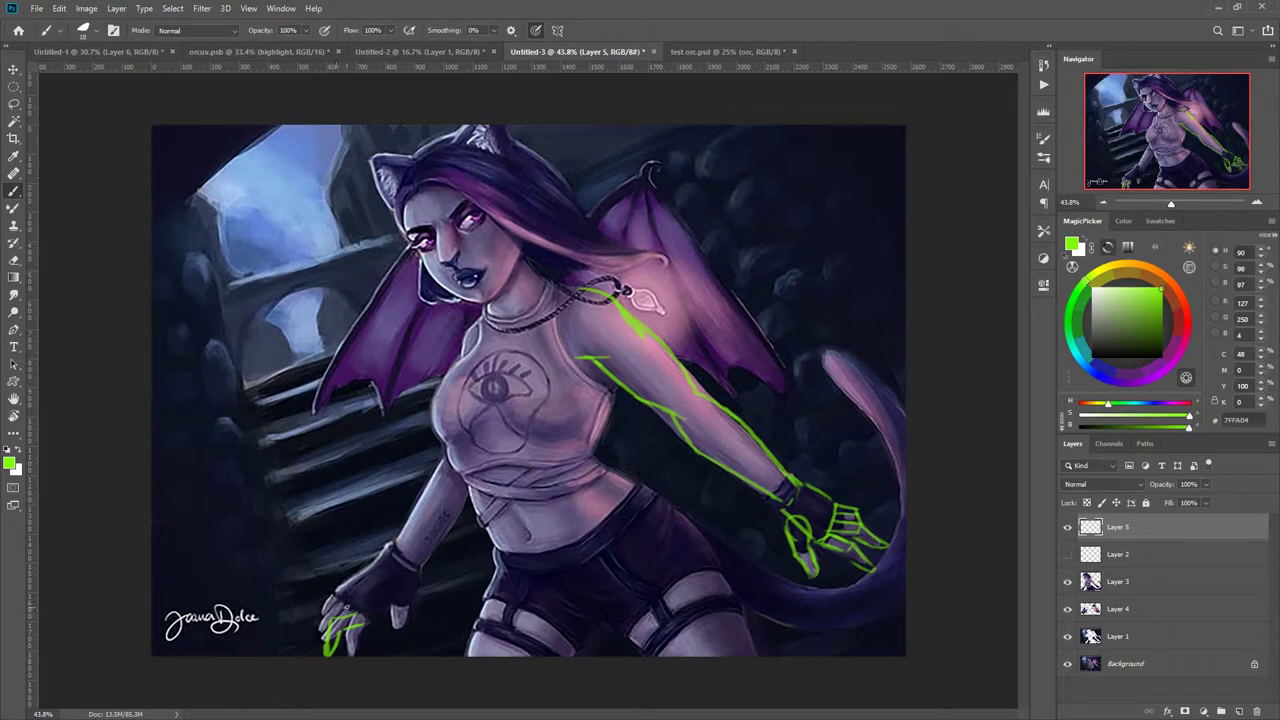
pyautogui.moveTo(346, 607)
pyautogui.mouseDown()
pyautogui.moveTo(319, 619)
pyautogui.moveTo(319, 643)
pyautogui.moveTo(314, 617)
pyautogui.moveTo(310, 632)
pyautogui.mouseUp()
pyautogui.moveTo(390, 601)
pyautogui.mouseDown()
pyautogui.moveTo(372, 630)
pyautogui.moveTo(388, 620)
pyautogui.moveTo(370, 624)
pyautogui.moveTo(345, 588)
pyautogui.moveTo(367, 569)
pyautogui.moveTo(343, 585)
pyautogui.moveTo(396, 547)
pyautogui.mouseUp()
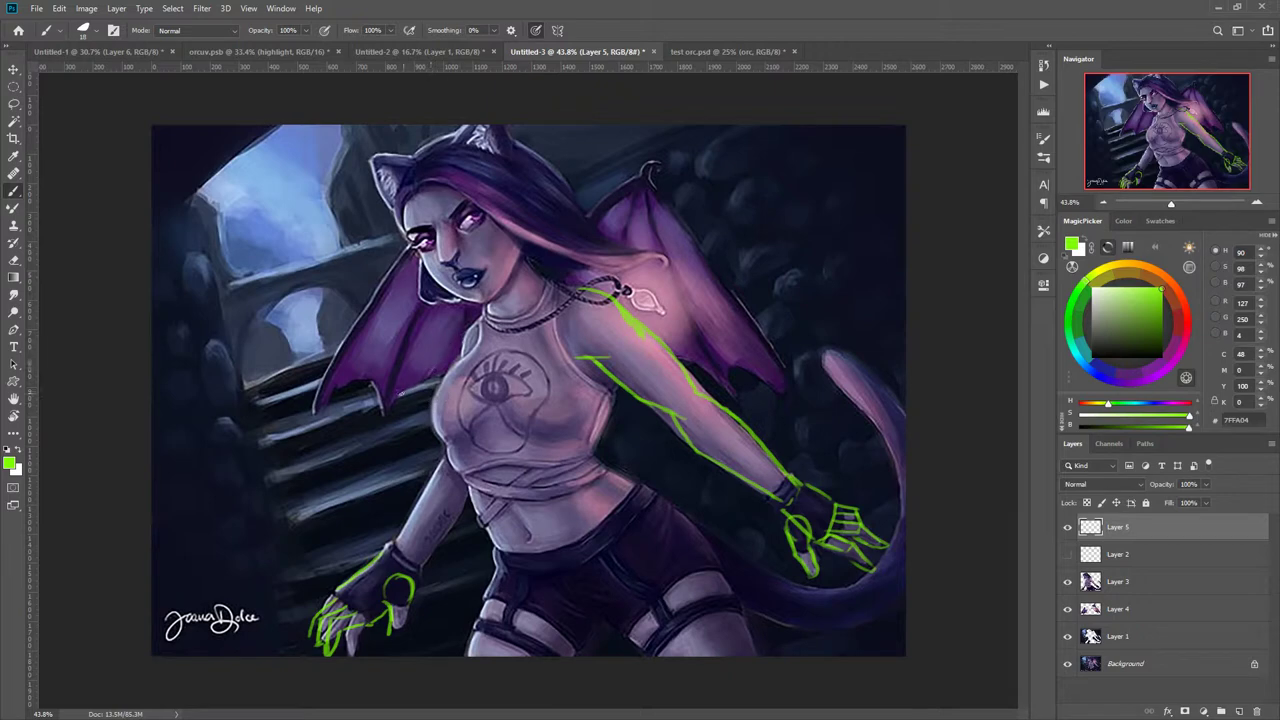
# Sketch a separate arm over the stairs with an oval shoulder, an upper-arm cylinder and a tapering forearm.
pyautogui.moveTo(377, 430)
pyautogui.mouseDown()
pyautogui.moveTo(353, 479)
pyautogui.moveTo(354, 451)
pyautogui.moveTo(357, 468)
pyautogui.moveTo(384, 429)
pyautogui.moveTo(357, 476)
pyautogui.moveTo(349, 469)
pyautogui.moveTo(400, 452)
pyautogui.moveTo(362, 487)
pyautogui.mouseUp()
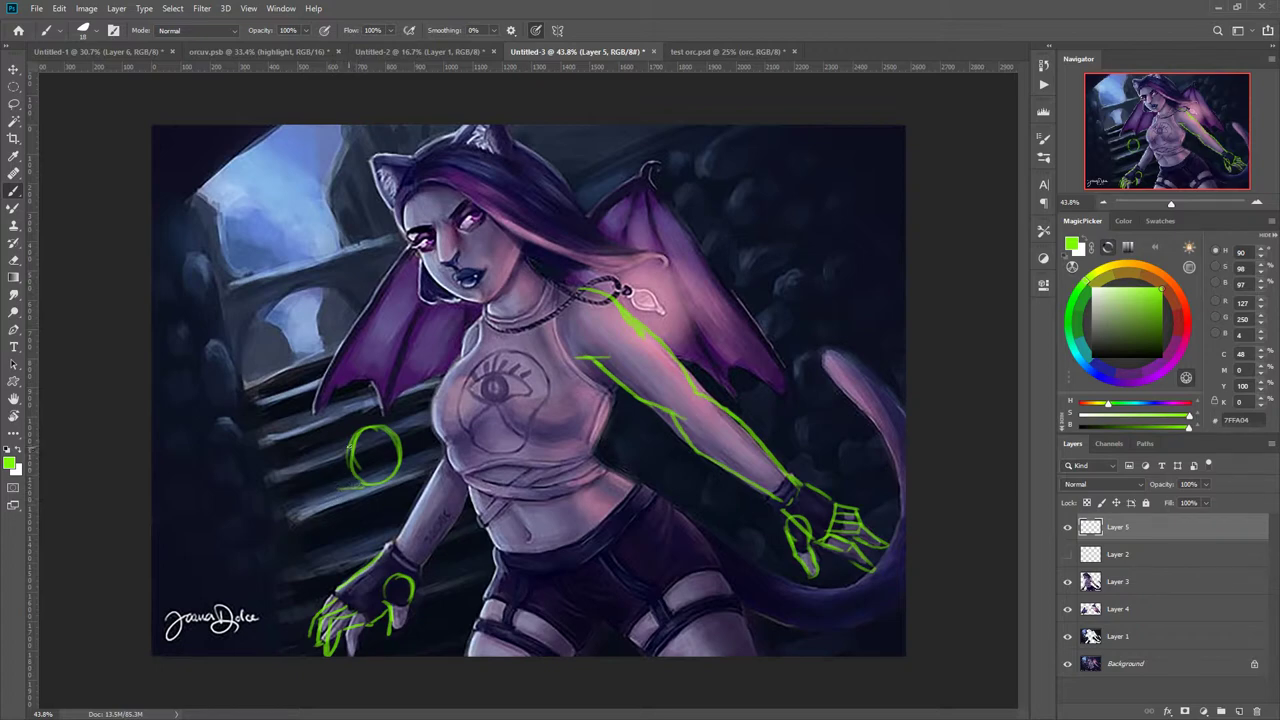
pyautogui.moveTo(352, 442)
pyautogui.mouseDown()
pyautogui.moveTo(311, 480)
pyautogui.moveTo(314, 502)
pyautogui.mouseUp()
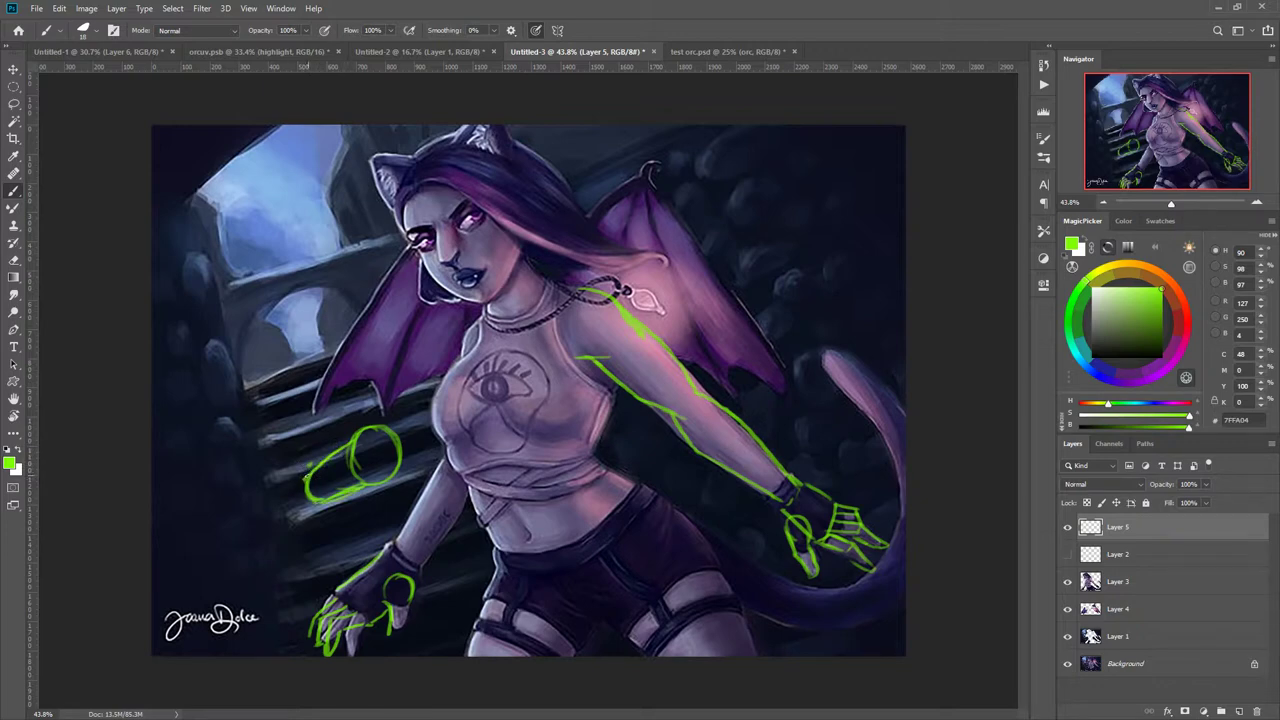
pyautogui.moveTo(306, 469)
pyautogui.mouseDown()
pyautogui.moveTo(263, 511)
pyautogui.moveTo(318, 505)
pyautogui.moveTo(260, 521)
pyautogui.mouseUp()
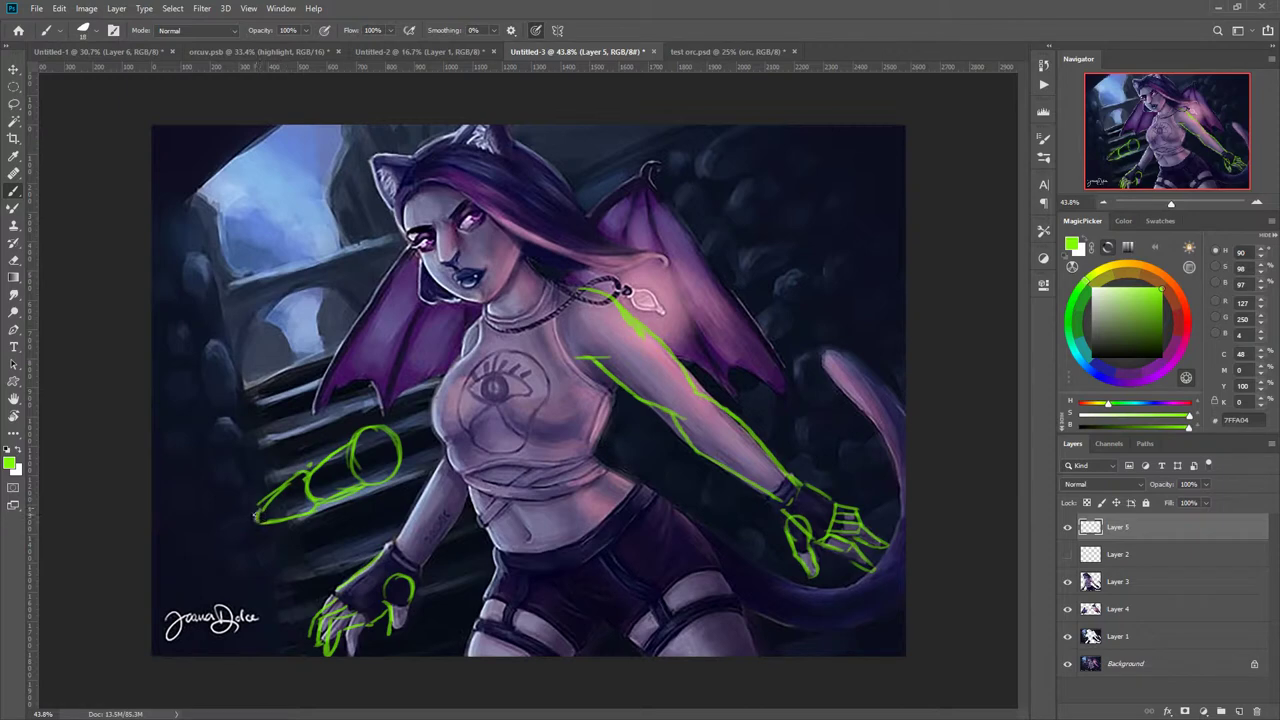
# Outline the wrist and both edges of the character's forearm beside the stairs.
pyautogui.moveTo(384, 544)
pyautogui.mouseDown()
pyautogui.moveTo(412, 568)
pyautogui.moveTo(371, 560)
pyautogui.moveTo(342, 601)
pyautogui.moveTo(422, 600)
pyautogui.mouseUp()
pyautogui.moveTo(446, 463); pyautogui.dragTo(388, 545)
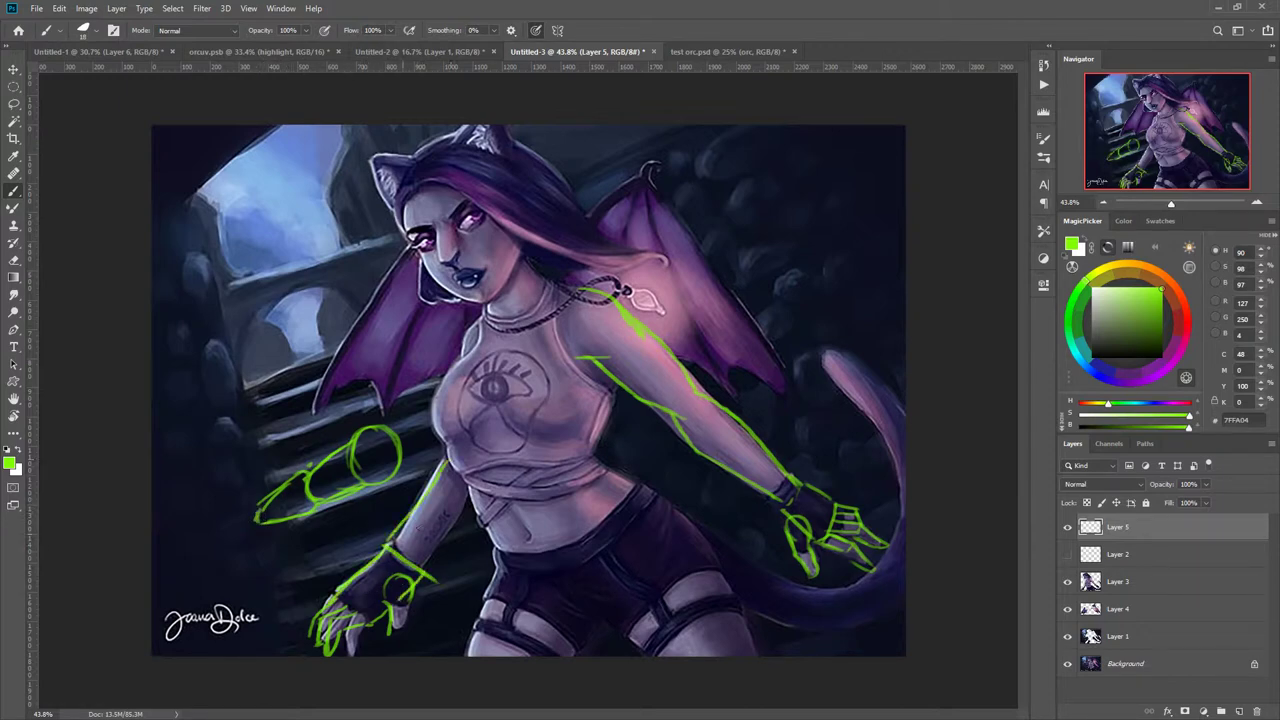
pyautogui.moveTo(472, 490); pyautogui.dragTo(410, 558)
# Complete the separate arm sketch with an elbow contour, a hand and fingers.
pyautogui.moveTo(309, 470); pyautogui.dragTo(330, 500)
pyautogui.moveTo(262, 508)
pyautogui.mouseDown()
pyautogui.moveTo(228, 533)
pyautogui.moveTo(260, 533)
pyautogui.moveTo(230, 550)
pyautogui.moveTo(214, 534)
pyautogui.moveTo(228, 524)
pyautogui.moveTo(198, 534)
pyautogui.moveTo(218, 533)
pyautogui.moveTo(233, 509)
pyautogui.moveTo(204, 515)
pyautogui.moveTo(205, 529)
pyautogui.moveTo(235, 507)
pyautogui.moveTo(206, 519)
pyautogui.mouseUp()
pyautogui.moveTo(205, 520); pyautogui.dragTo(200, 538)
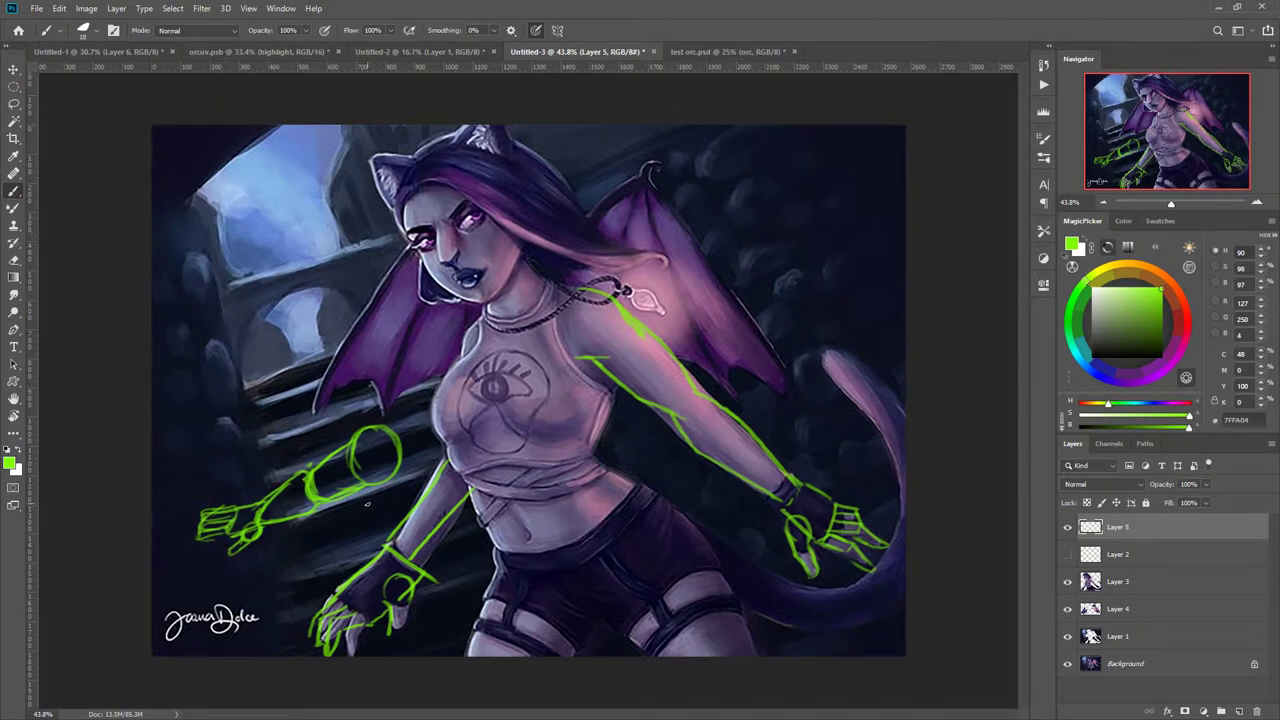
# Draw the near-stairs arm's shoulder, upper arm, elbow and forearm construction down over the torso to the hand, and hide Layer 5.
pyautogui.moveTo(488, 322)
pyautogui.mouseDown()
pyautogui.moveTo(460, 366)
pyautogui.moveTo(488, 326)
pyautogui.moveTo(514, 376)
pyautogui.moveTo(446, 448)
pyautogui.mouseUp()
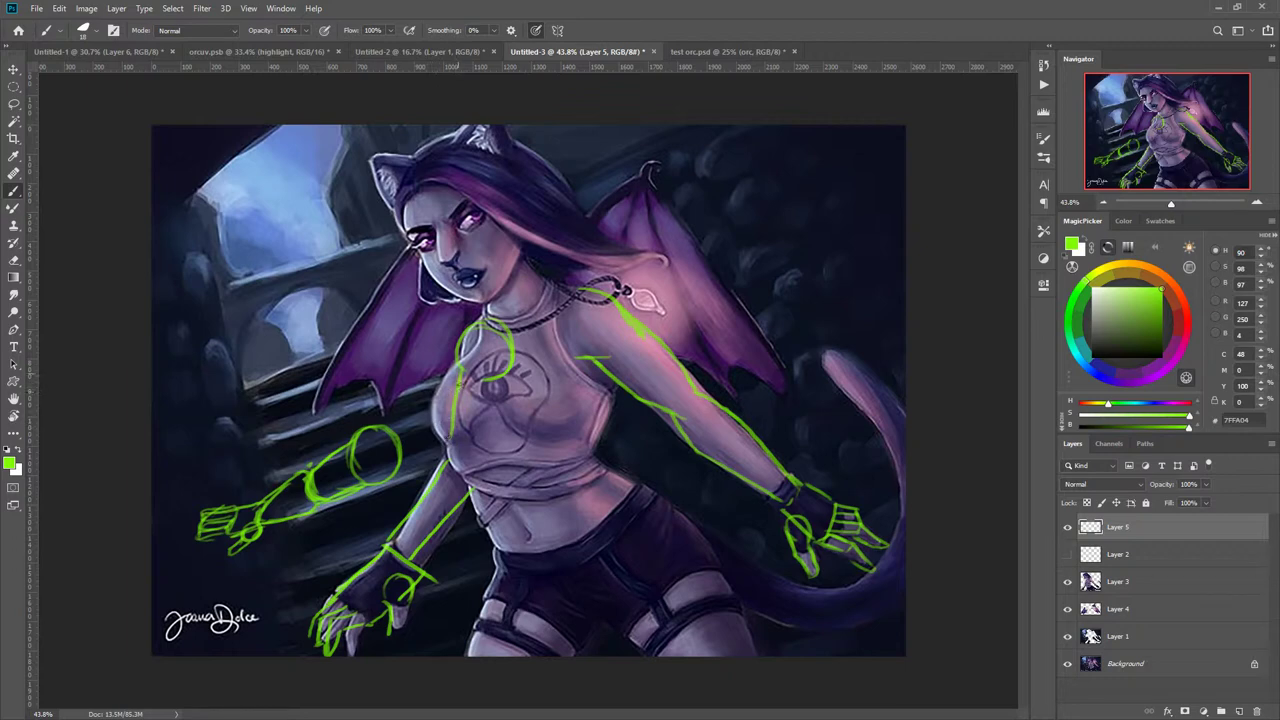
pyautogui.moveTo(456, 362); pyautogui.dragTo(462, 432)
pyautogui.moveTo(462, 402); pyautogui.dragTo(466, 456)
pyautogui.moveTo(506, 374)
pyautogui.mouseDown()
pyautogui.moveTo(493, 461)
pyautogui.moveTo(471, 462)
pyautogui.moveTo(491, 472)
pyautogui.moveTo(450, 528)
pyautogui.mouseUp()
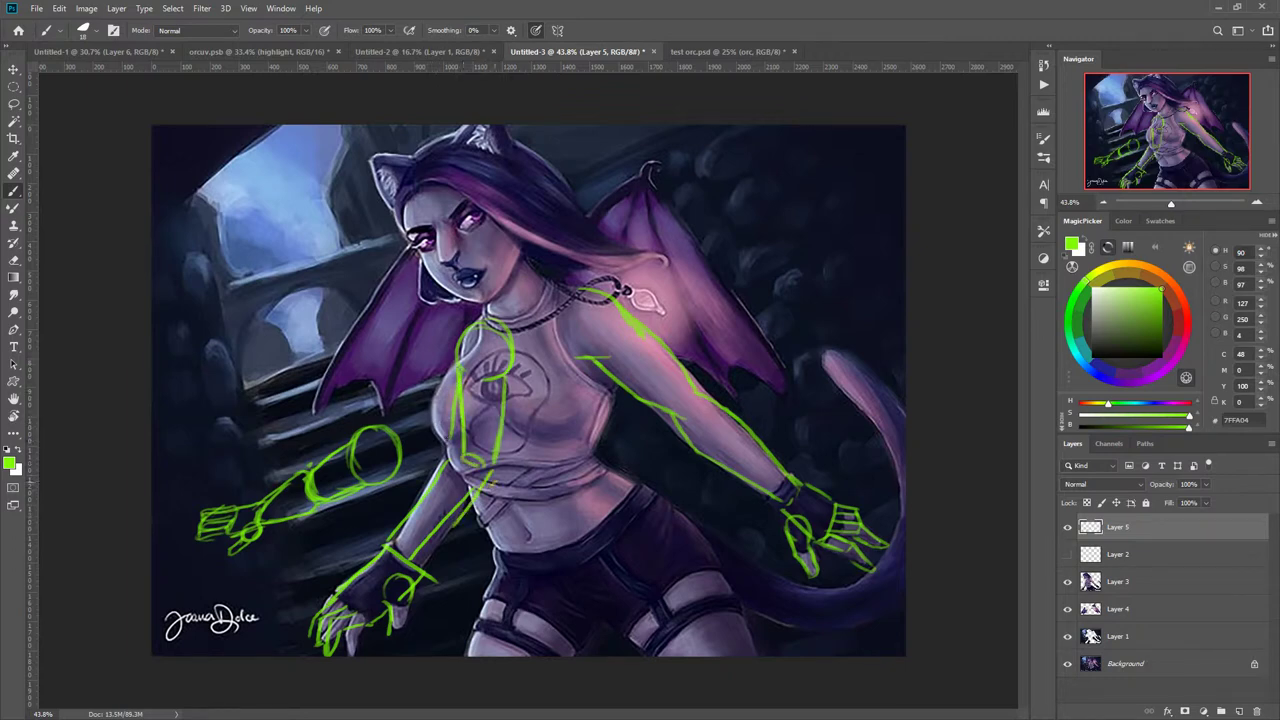
pyautogui.moveTo(488, 486); pyautogui.dragTo(434, 538)
pyautogui.moveTo(462, 454); pyautogui.dragTo(418, 518)
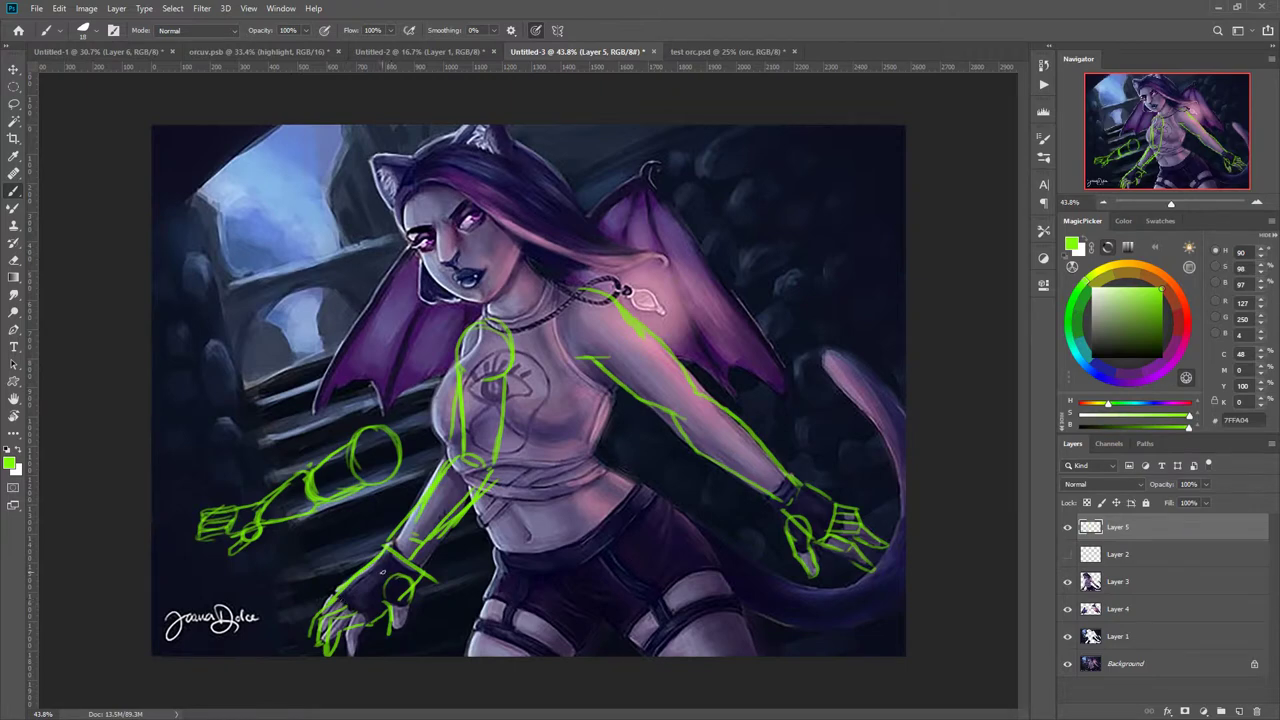
pyautogui.moveTo(404, 574); pyautogui.dragTo(380, 596)
pyautogui.moveTo(380, 546); pyautogui.dragTo(362, 568)
pyautogui.click(1067, 527)
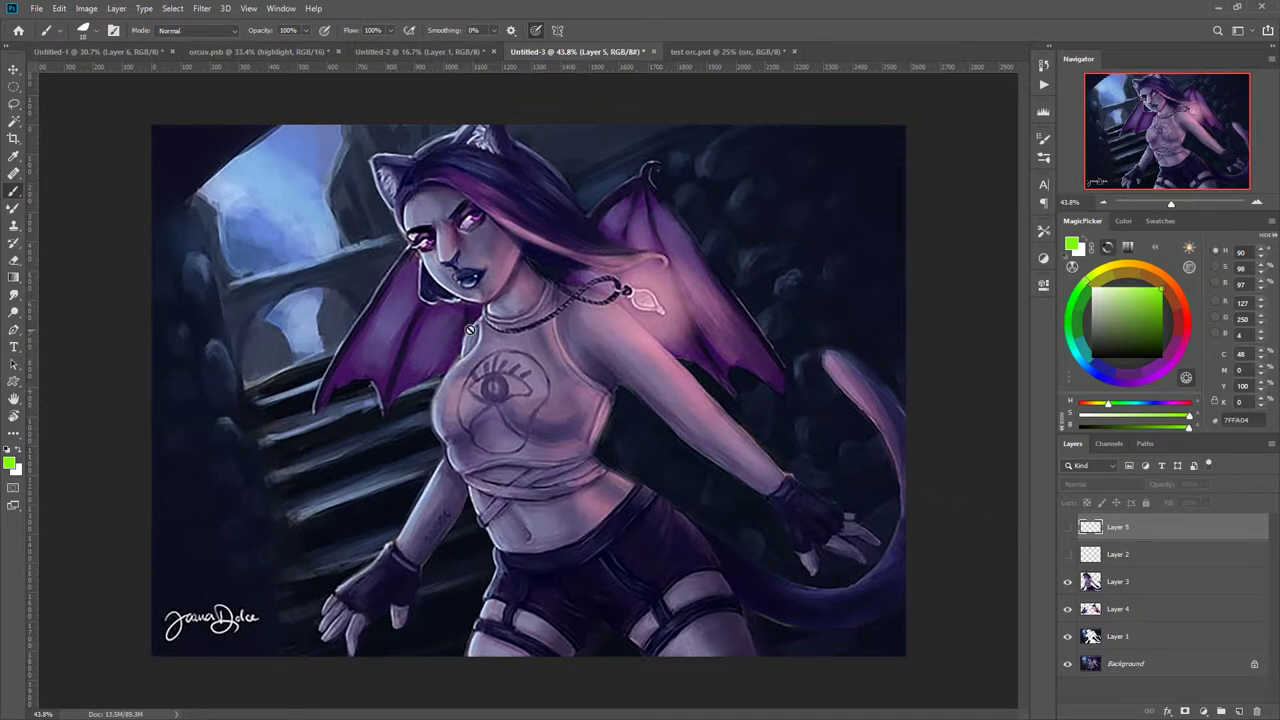
# Show Layer 2, draw two green guide lines across the shoulders and wings, and hide the layer again.
pyautogui.click(1067, 554)
pyautogui.click(1095, 553)
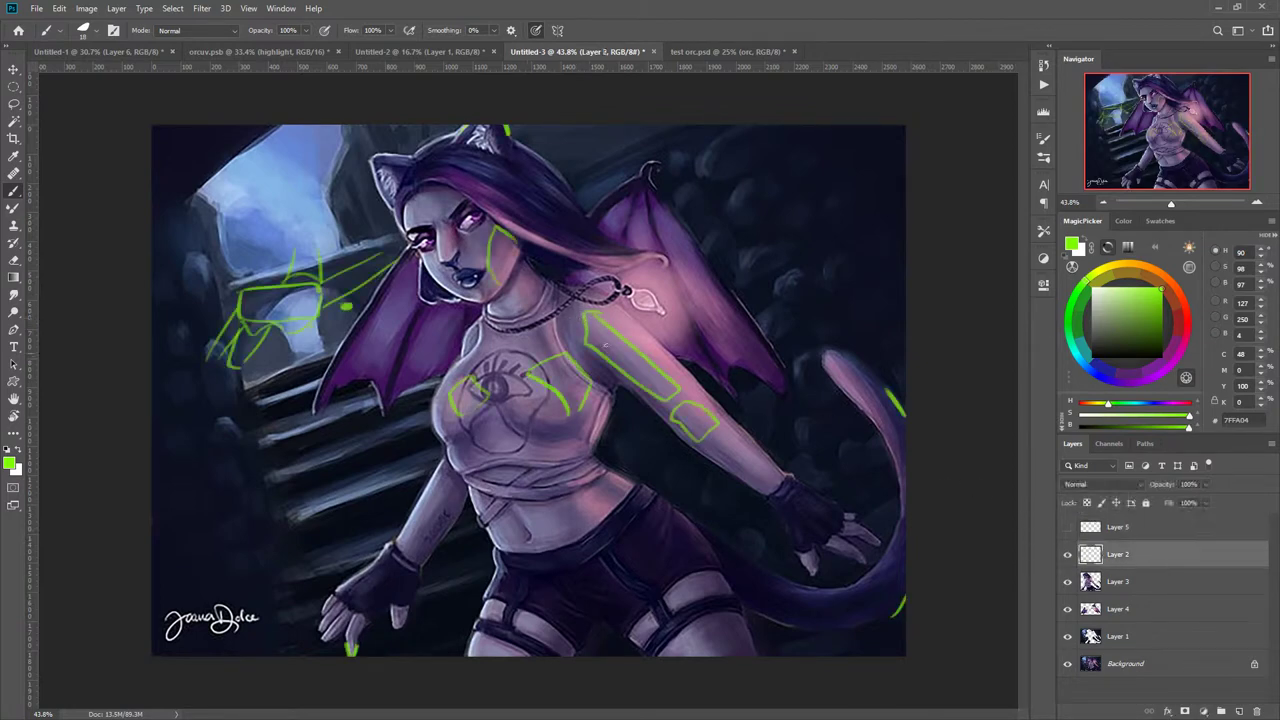
pyautogui.moveTo(585, 319); pyautogui.dragTo(466, 314)
pyautogui.moveTo(660, 266); pyautogui.dragTo(385, 310)
pyautogui.click(1067, 554)
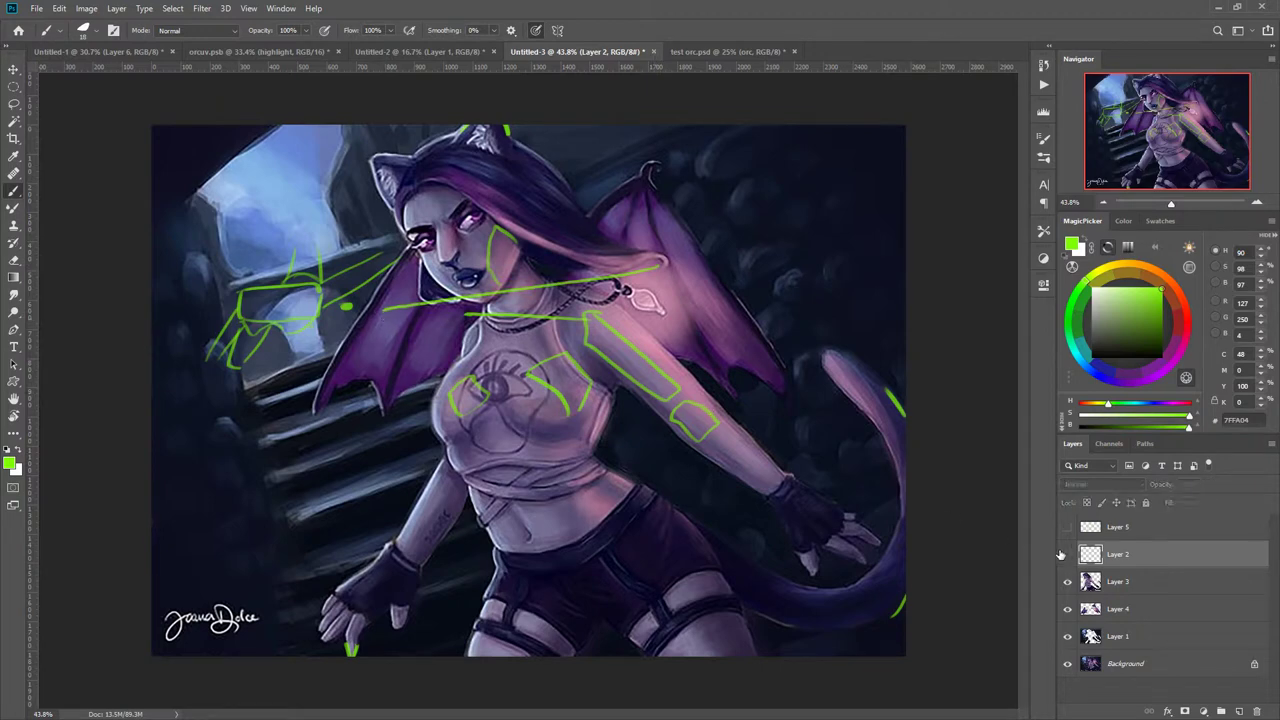
# Warp Layer 4 so the wing behind the outstretched arm rises higher and spreads wider away from the body.
pyautogui.click(1094, 610)
pyautogui.rightClick(541, 410)
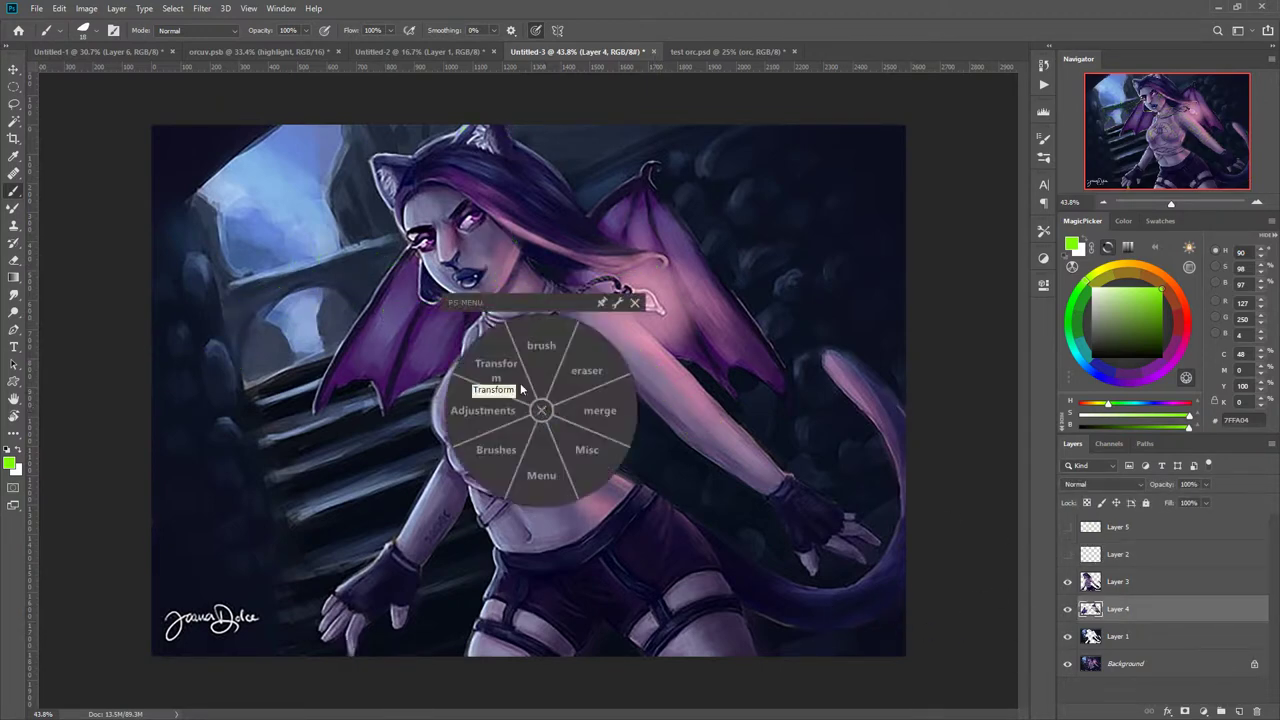
pyautogui.click(498, 363)
pyautogui.click(502, 296)
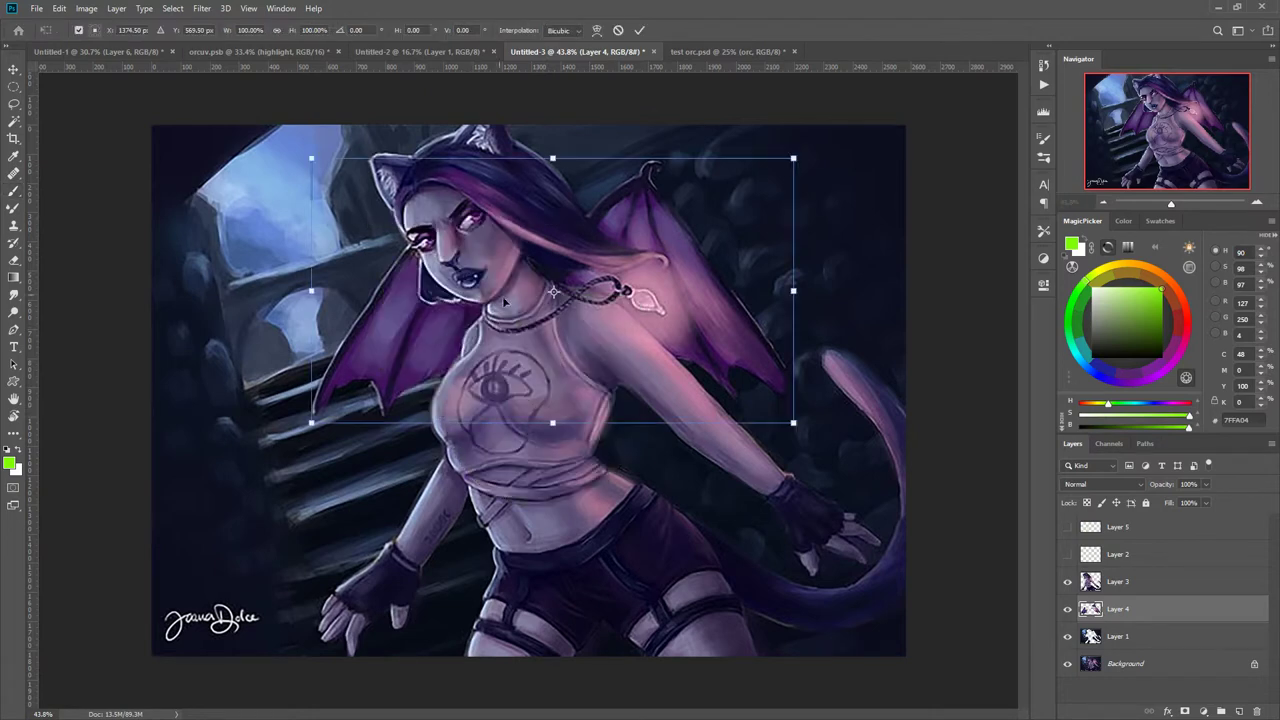
pyautogui.rightClick(660, 330)
pyautogui.click(682, 411)
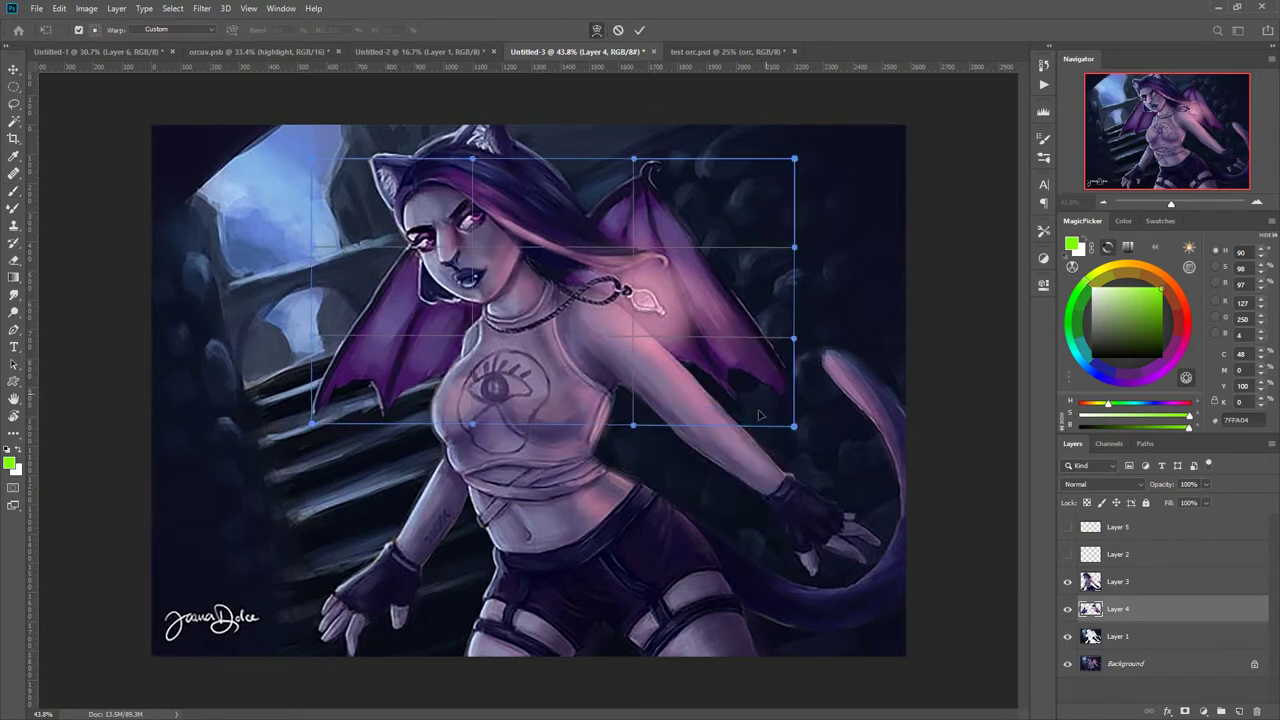
pyautogui.moveTo(766, 397); pyautogui.dragTo(757, 432)
pyautogui.moveTo(630, 209); pyautogui.dragTo(675, 175)
pyautogui.moveTo(718, 352); pyautogui.dragTo(770, 336)
pyautogui.moveTo(688, 256); pyautogui.dragTo(673, 263)
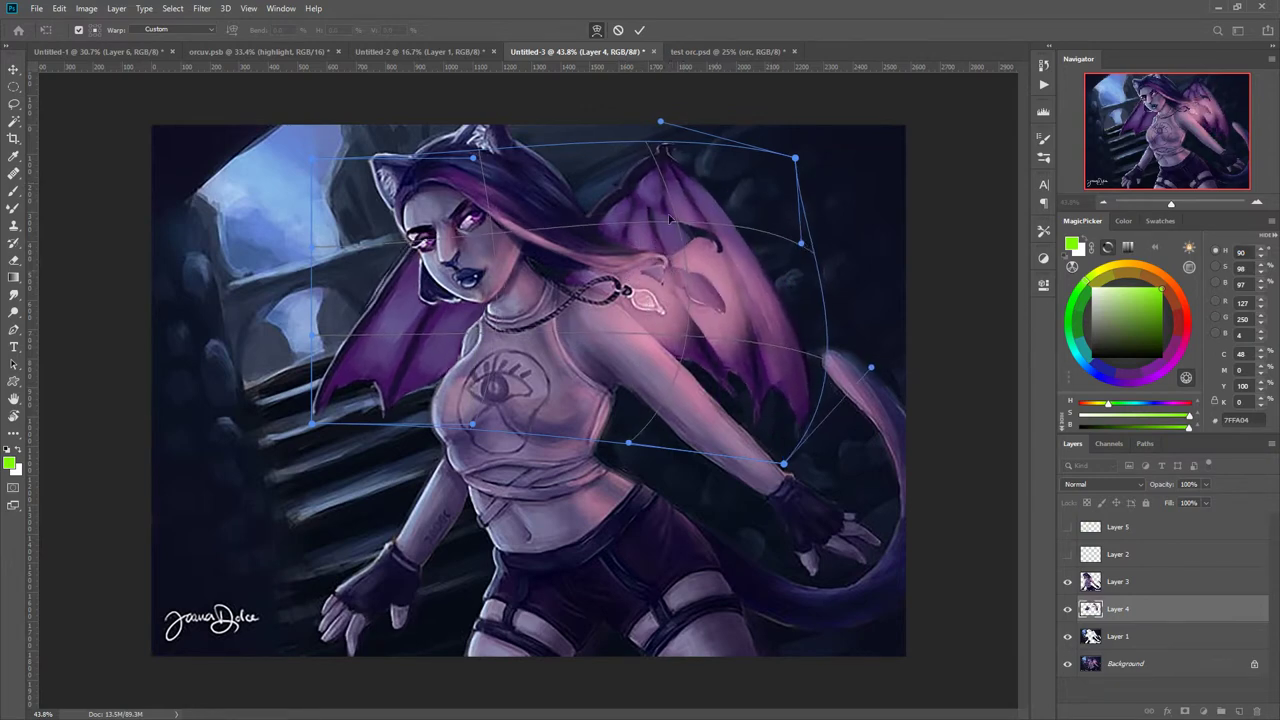
# Shift that wing's top point slightly toward the head, stretch its lower end toward the glove, and apply the warp.
pyautogui.moveTo(661, 151); pyautogui.dragTo(649, 154)
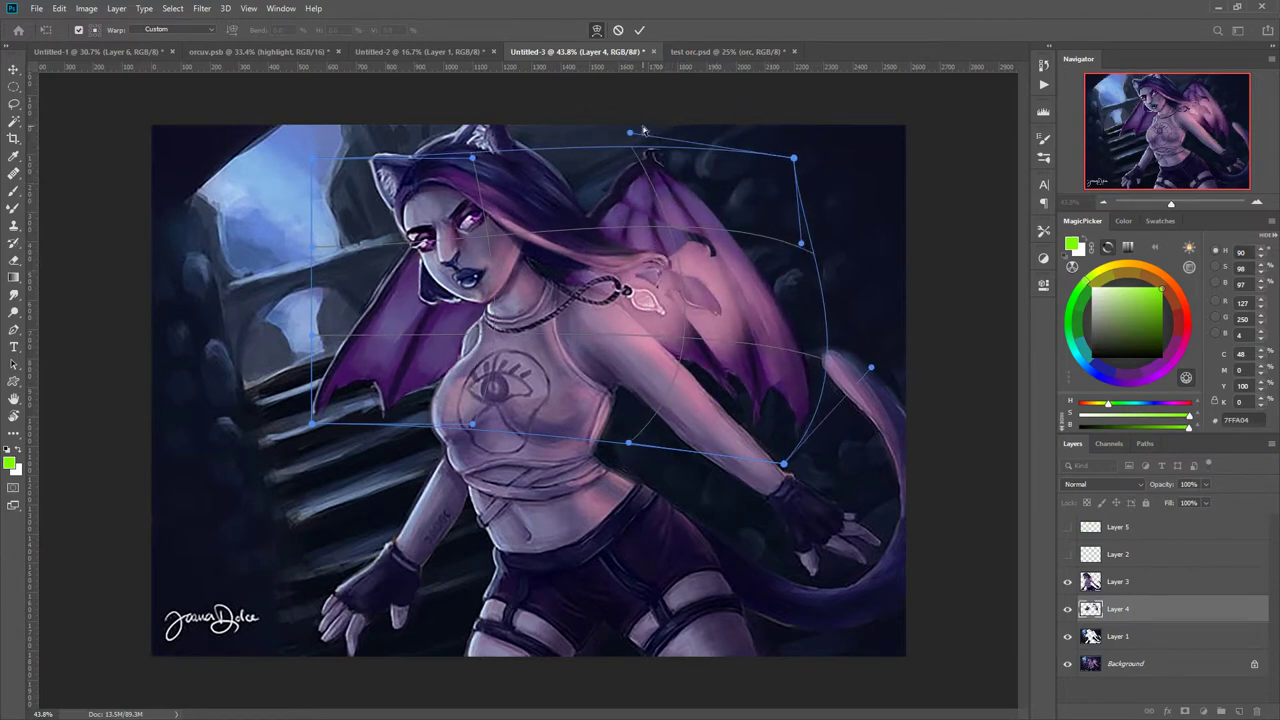
pyautogui.moveTo(767, 370); pyautogui.dragTo(850, 478)
pyautogui.moveTo(667, 277)
pyautogui.mouseDown()
pyautogui.moveTo(643, 286)
pyautogui.moveTo(667, 284)
pyautogui.mouseUp()
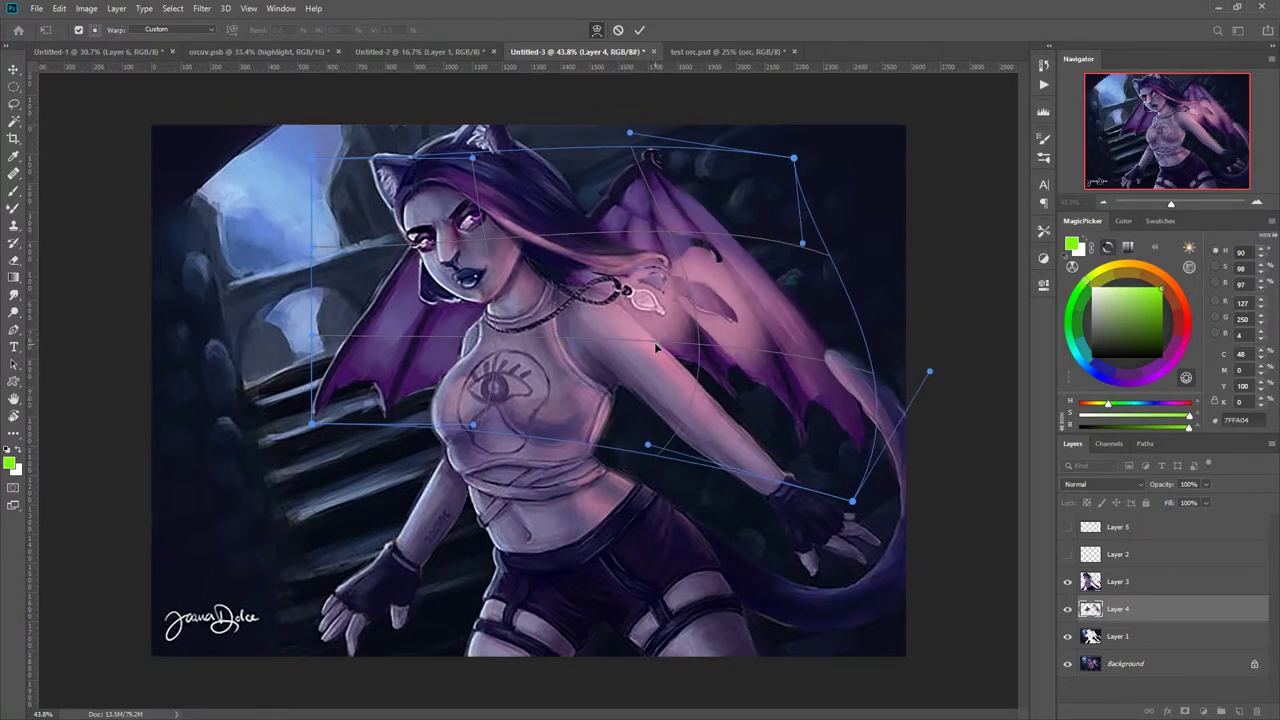
pyautogui.press('Return')
# Reduce the sketch brush's size and touch up the tip of the enlarged wing with sampled dark navy.
pyautogui.rightClick(647, 332)
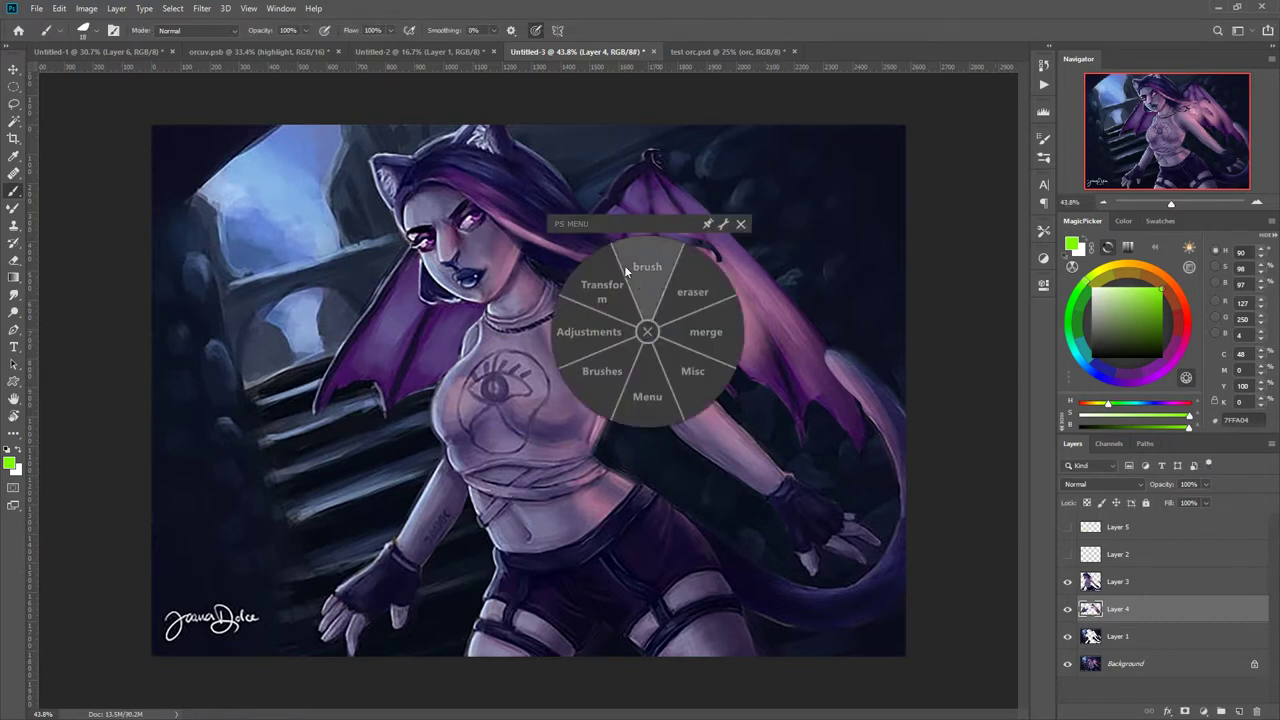
pyautogui.click(625, 265)
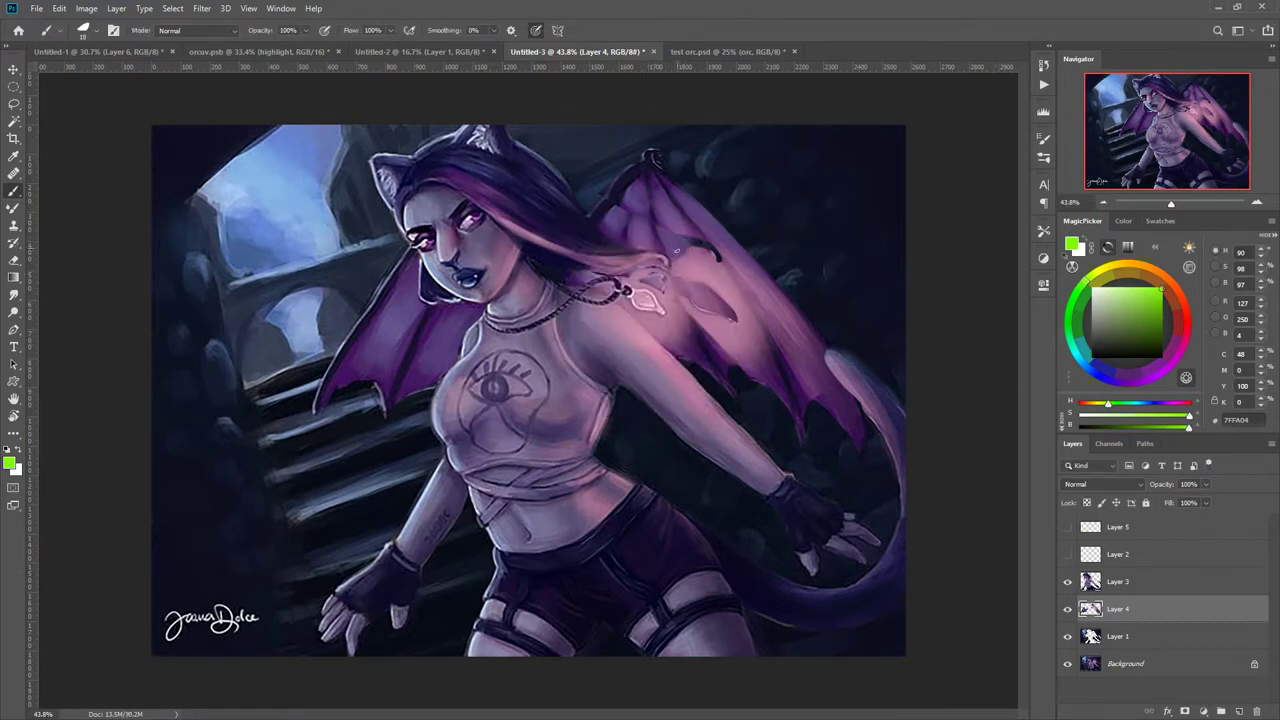
pyautogui.rightClick(676, 250)
pyautogui.click(658, 181)
pyautogui.rightClick(719, 266)
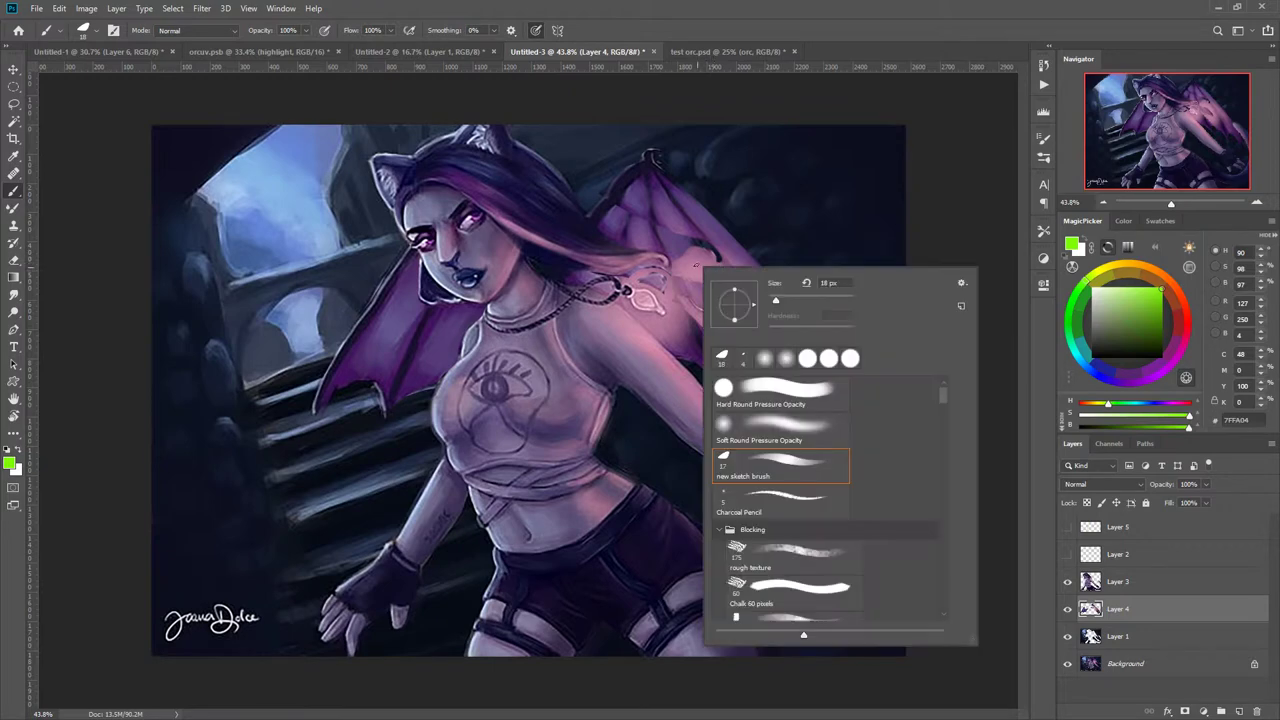
pyautogui.moveTo(776, 303); pyautogui.dragTo(773, 302)
pyautogui.click(630, 307)
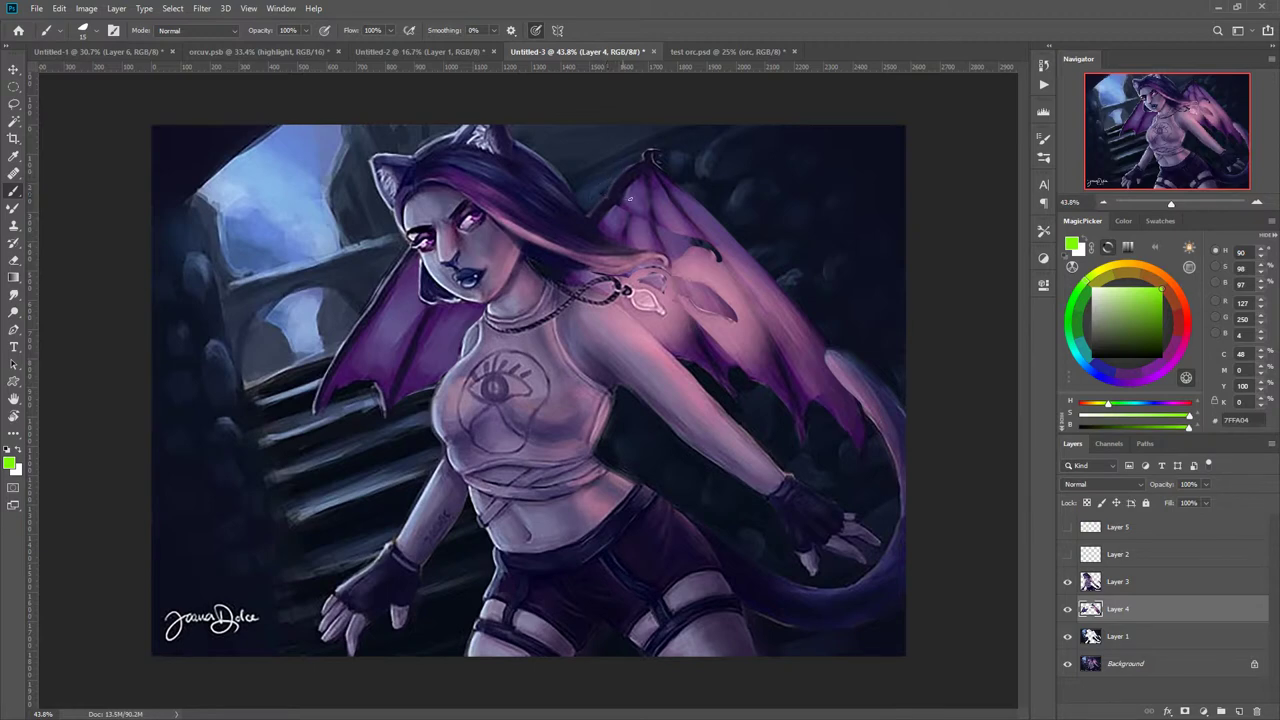
pyautogui.rightClick(600, 183)
pyautogui.click(628, 162)
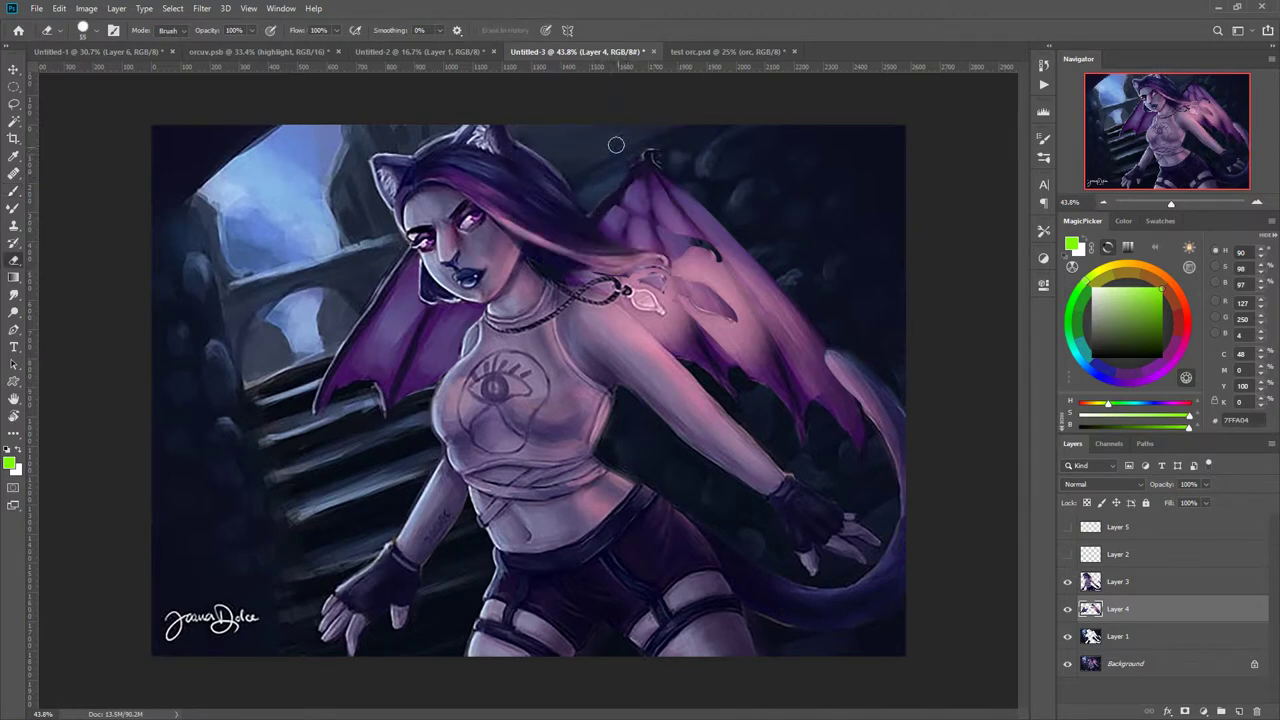
pyautogui.press('F1')
pyautogui.click(633, 178)
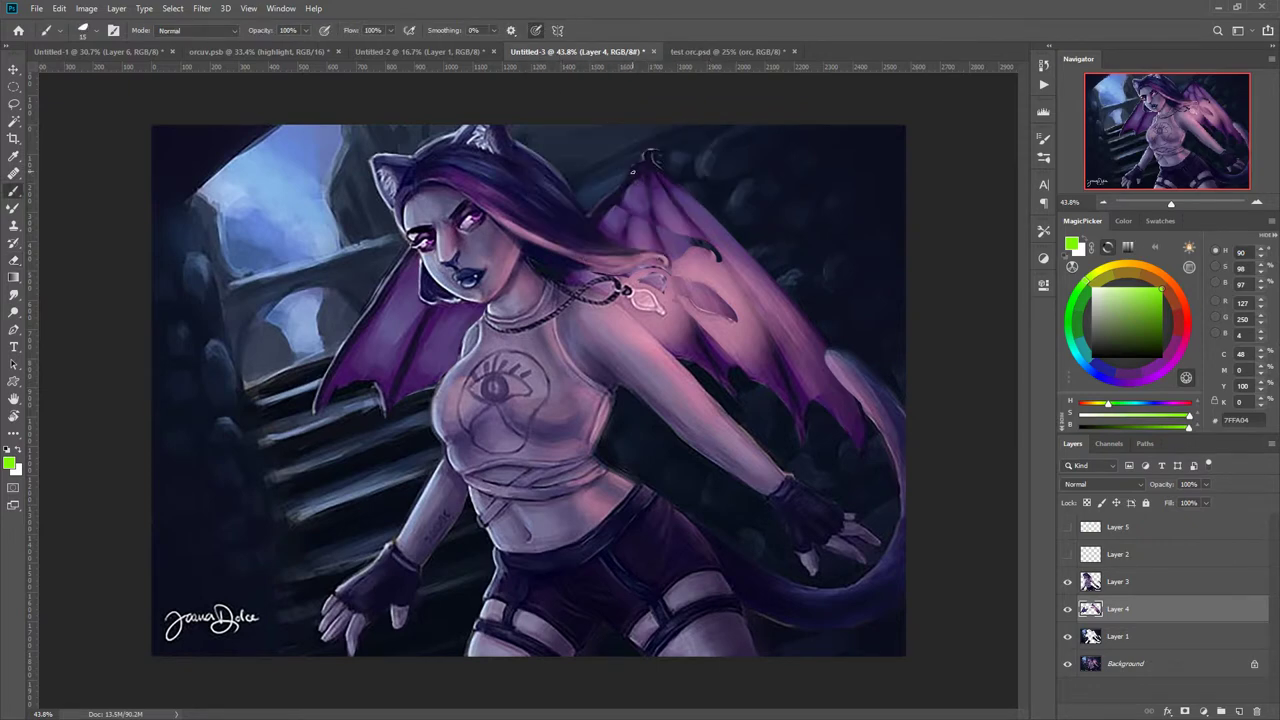
pyautogui.keyDown('alt'); pyautogui.click(638, 166); pyautogui.keyUp('alt')
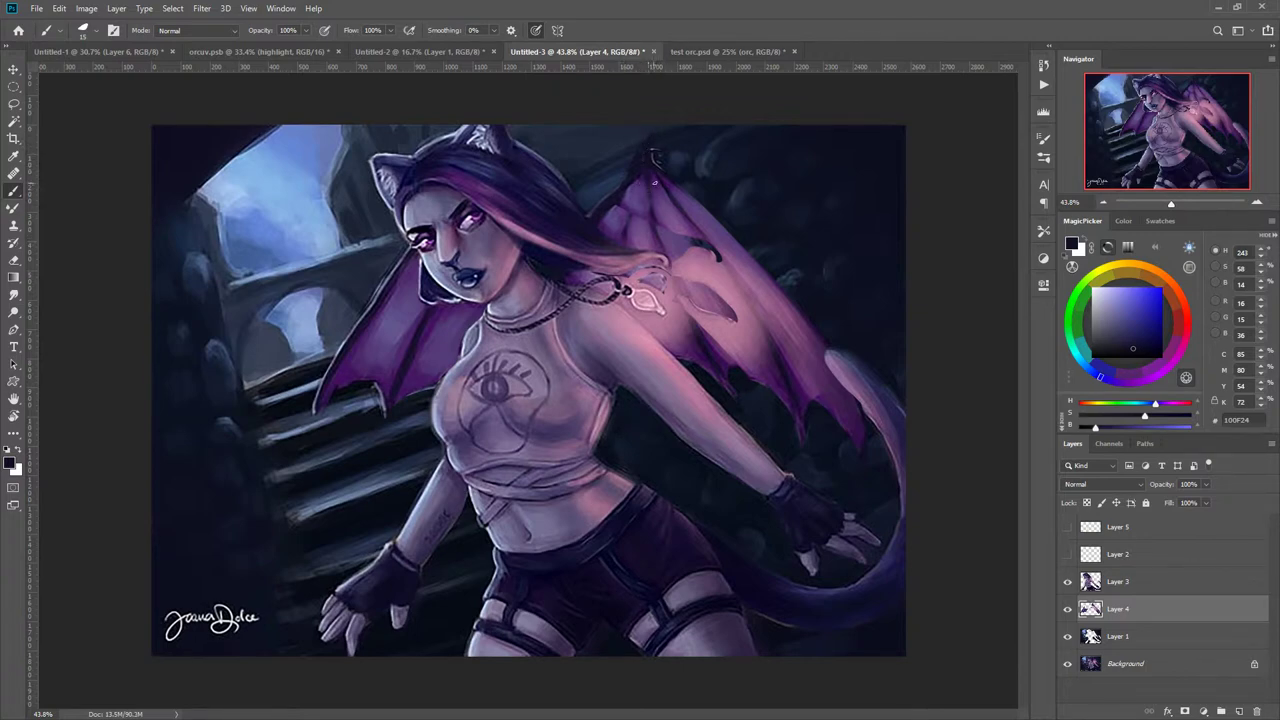
pyautogui.keyDown('alt'); pyautogui.click(637, 164); pyautogui.keyUp('alt')
# Enlarge the brush to 75 px and paint dark shading down the outer panel of the enlarged wing.
pyautogui.rightClick(673, 179)
pyautogui.moveTo(751, 211); pyautogui.dragTo(774, 211)
pyautogui.click(652, 163)
pyautogui.moveTo(692, 204); pyautogui.dragTo(822, 402)
pyautogui.moveTo(758, 290)
pyautogui.mouseDown()
pyautogui.moveTo(845, 428)
pyautogui.moveTo(855, 422)
pyautogui.mouseUp()
pyautogui.moveTo(800, 318); pyautogui.dragTo(828, 378)
pyautogui.moveTo(767, 280); pyautogui.dragTo(796, 316)
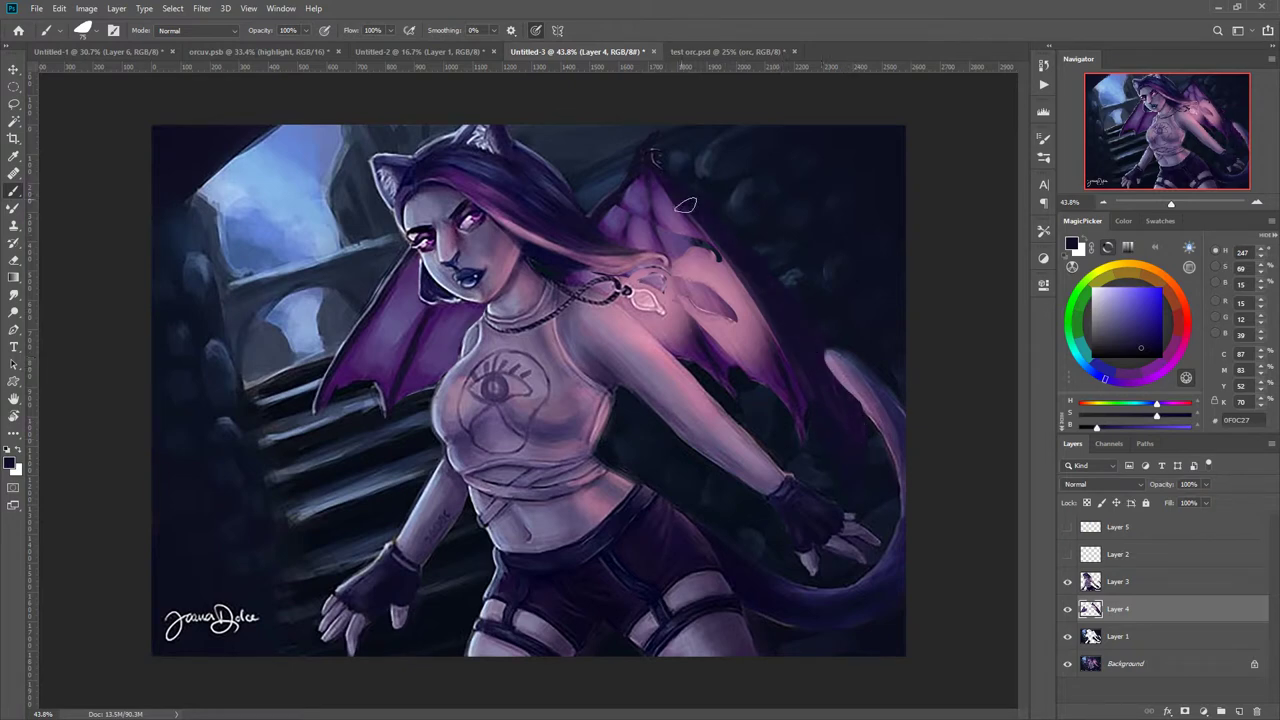
pyautogui.moveTo(691, 199)
pyautogui.mouseDown()
pyautogui.moveTo(825, 434)
pyautogui.moveTo(783, 338)
pyautogui.moveTo(818, 442)
pyautogui.mouseUp()
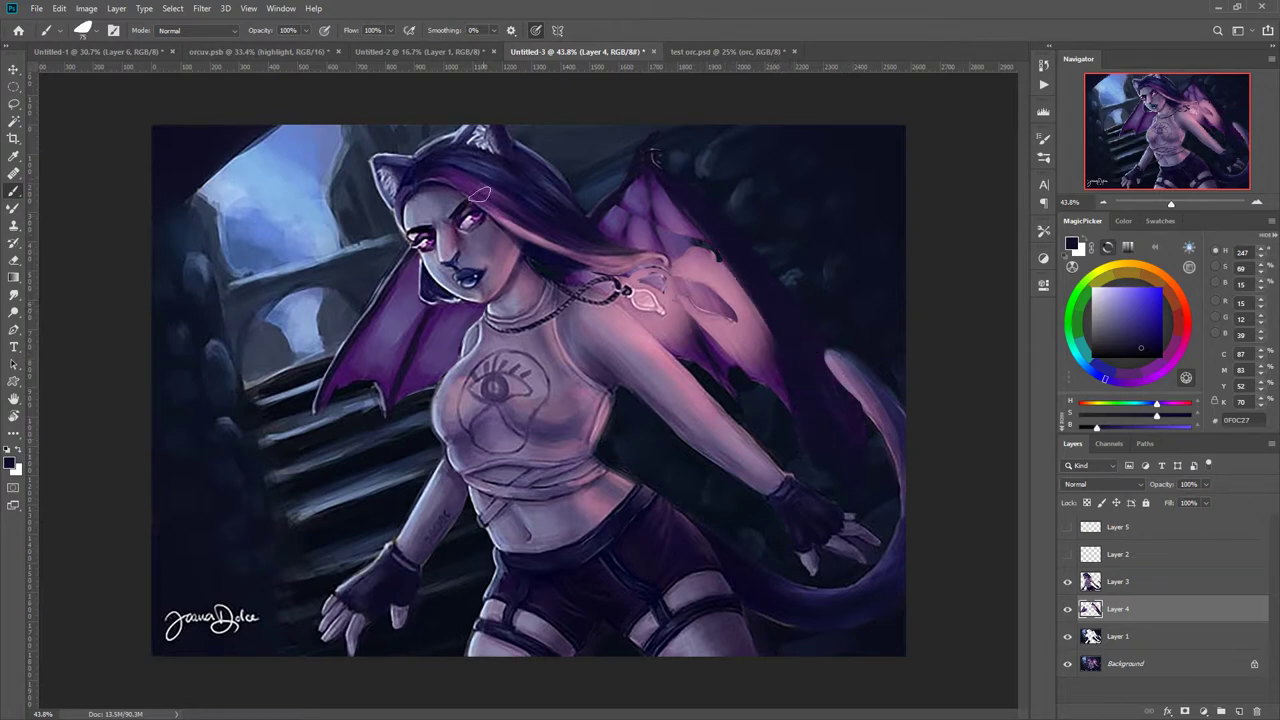
# Clean the enlarged wing's inner upper edge with background blue and repaint its membrane in sampled purple and pink.
pyautogui.keyDown('alt'); pyautogui.click(612, 180); pyautogui.keyUp('alt')
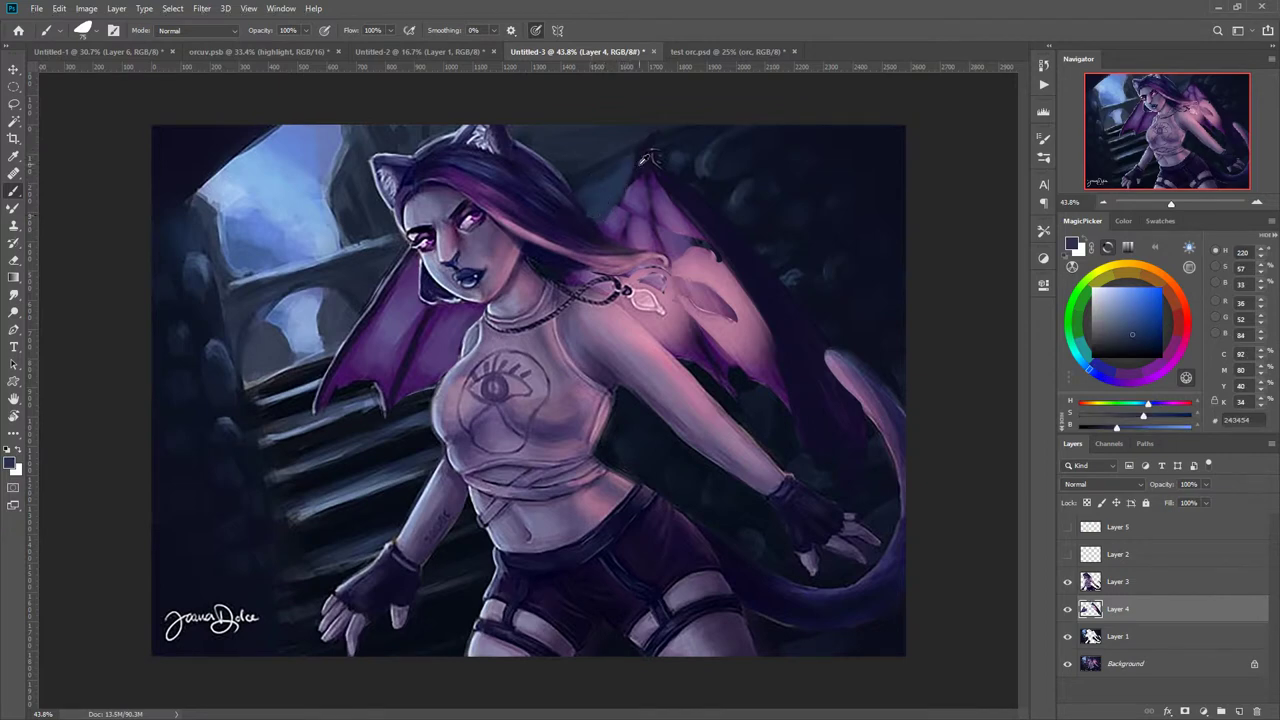
pyautogui.keyDown('alt'); pyautogui.click(643, 160); pyautogui.keyUp('alt')
pyautogui.keyDown('alt'); pyautogui.click(636, 222); pyautogui.keyUp('alt')
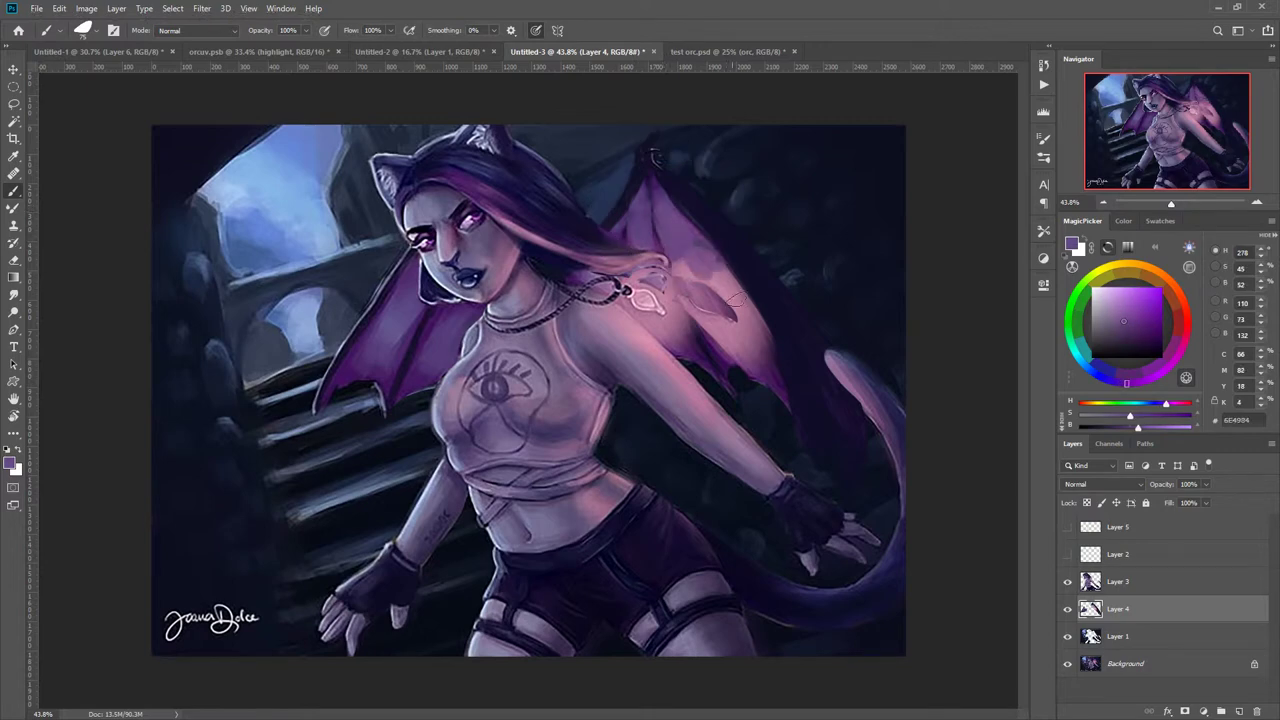
pyautogui.keyDown('alt'); pyautogui.click(683, 228); pyautogui.keyUp('alt')
pyautogui.moveTo(683, 228); pyautogui.dragTo(684, 256)
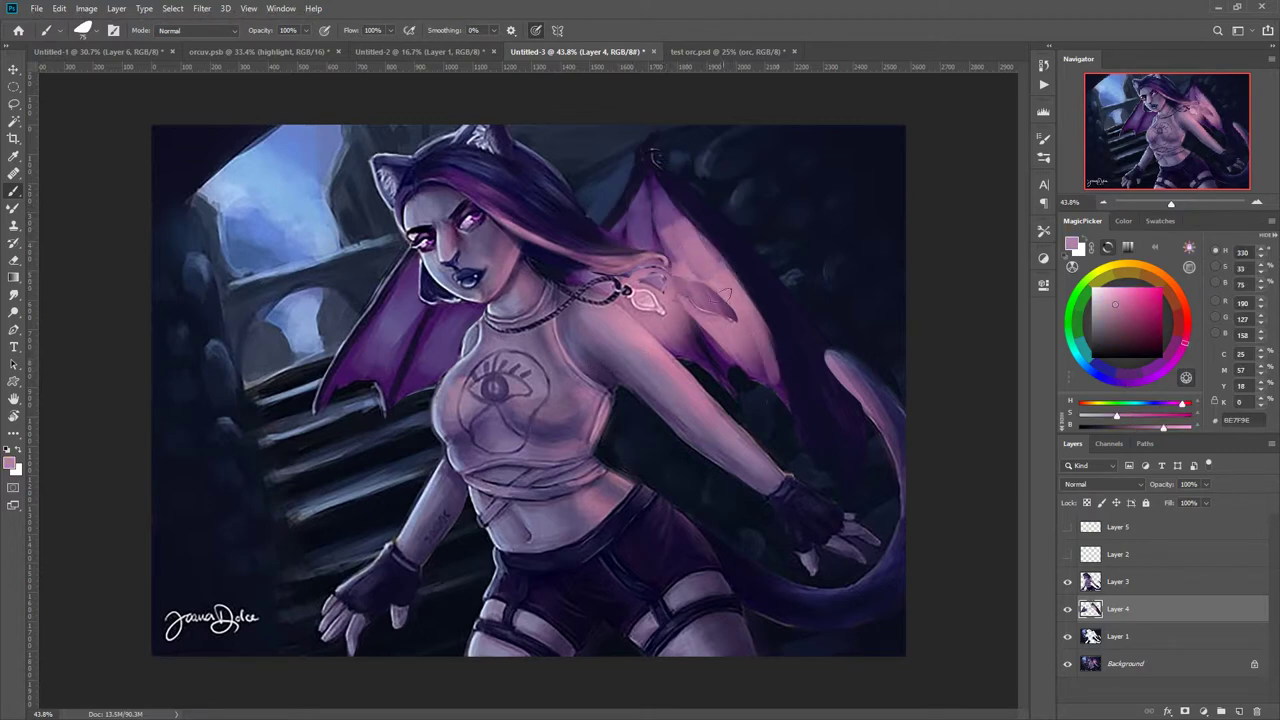
# With a 20 px brush, draw a pink bone along the lit membrane's outer edge, extending to a long lower point.
pyautogui.rightClick(718, 250)
pyautogui.click(804, 287)
pyautogui.click(678, 203)
pyautogui.moveTo(682, 208); pyautogui.dragTo(741, 277)
pyautogui.moveTo(700, 229); pyautogui.dragTo(803, 468)
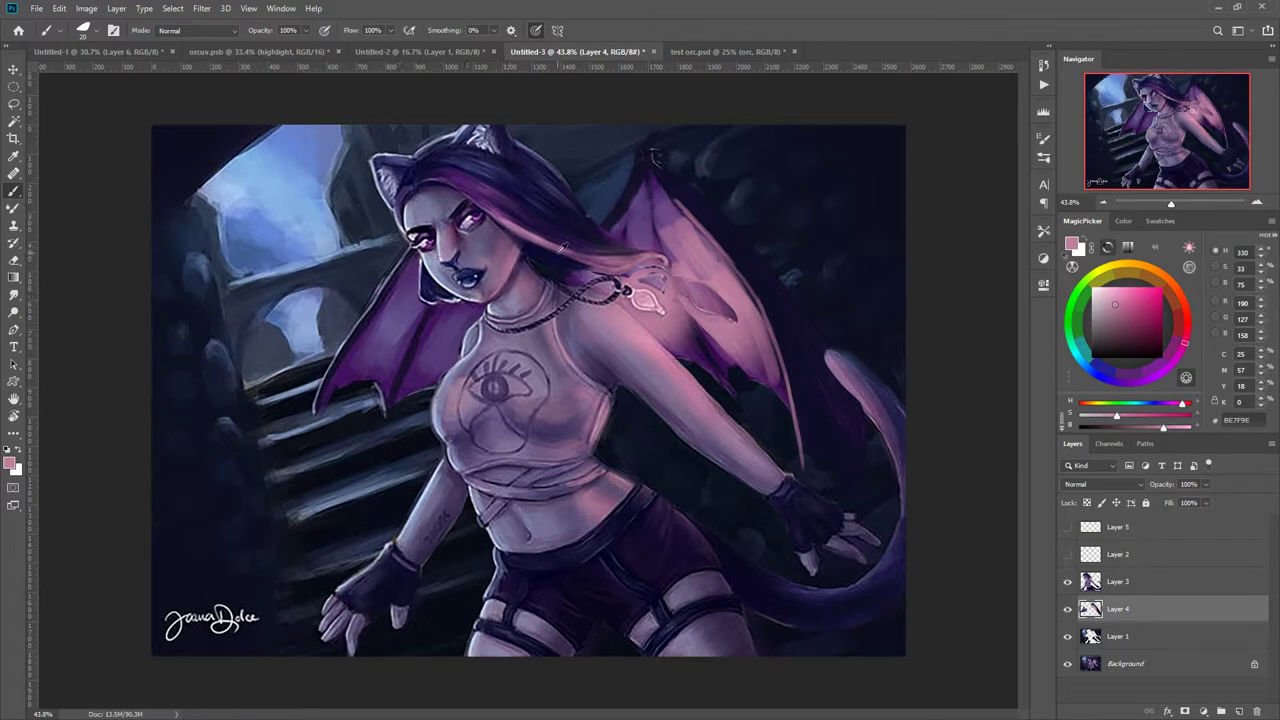
# Try to extend the stairs-side wing upward beside the face with dark strokes and trim them with the eraser.
pyautogui.keyDown('alt'); pyautogui.click(407, 274); pyautogui.keyUp('alt')
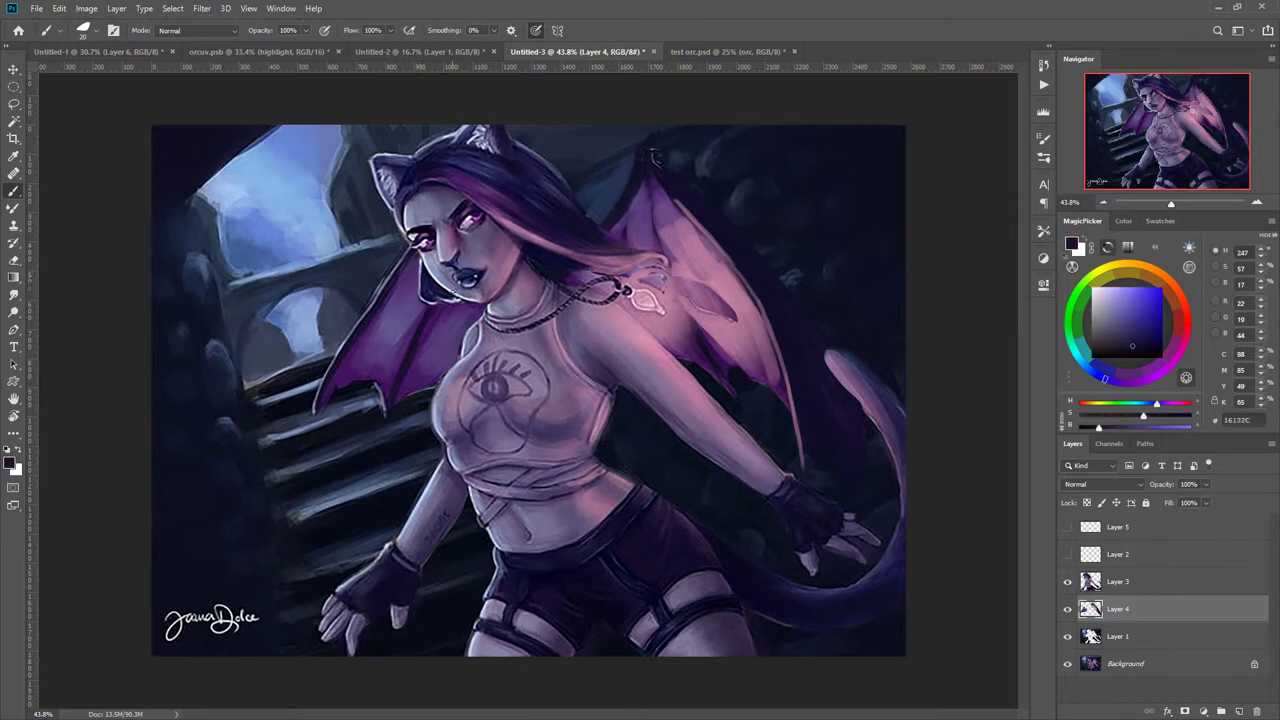
pyautogui.moveTo(410, 274)
pyautogui.mouseDown()
pyautogui.moveTo(370, 222)
pyautogui.moveTo(380, 233)
pyautogui.mouseUp()
pyautogui.rightClick(430, 276)
pyautogui.click(466, 238)
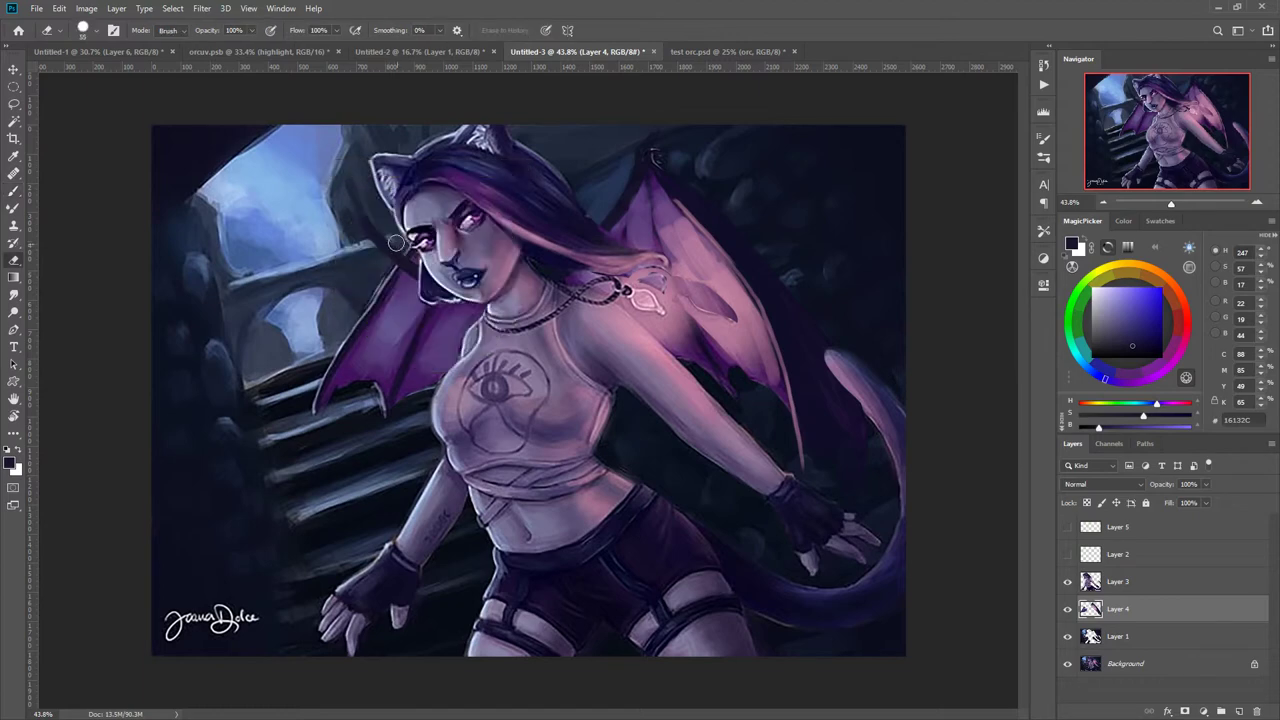
pyautogui.rightClick(401, 261)
pyautogui.click(401, 212)
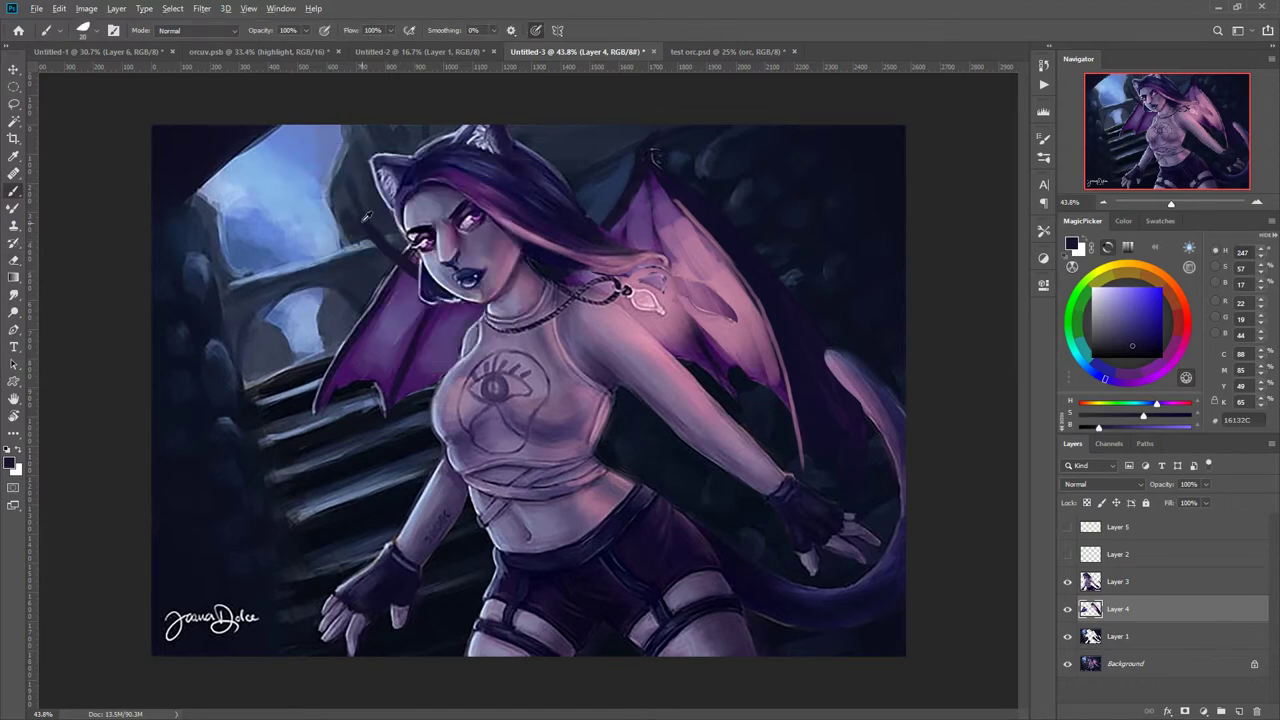
pyautogui.keyDown('alt'); pyautogui.click(402, 242); pyautogui.keyUp('alt')
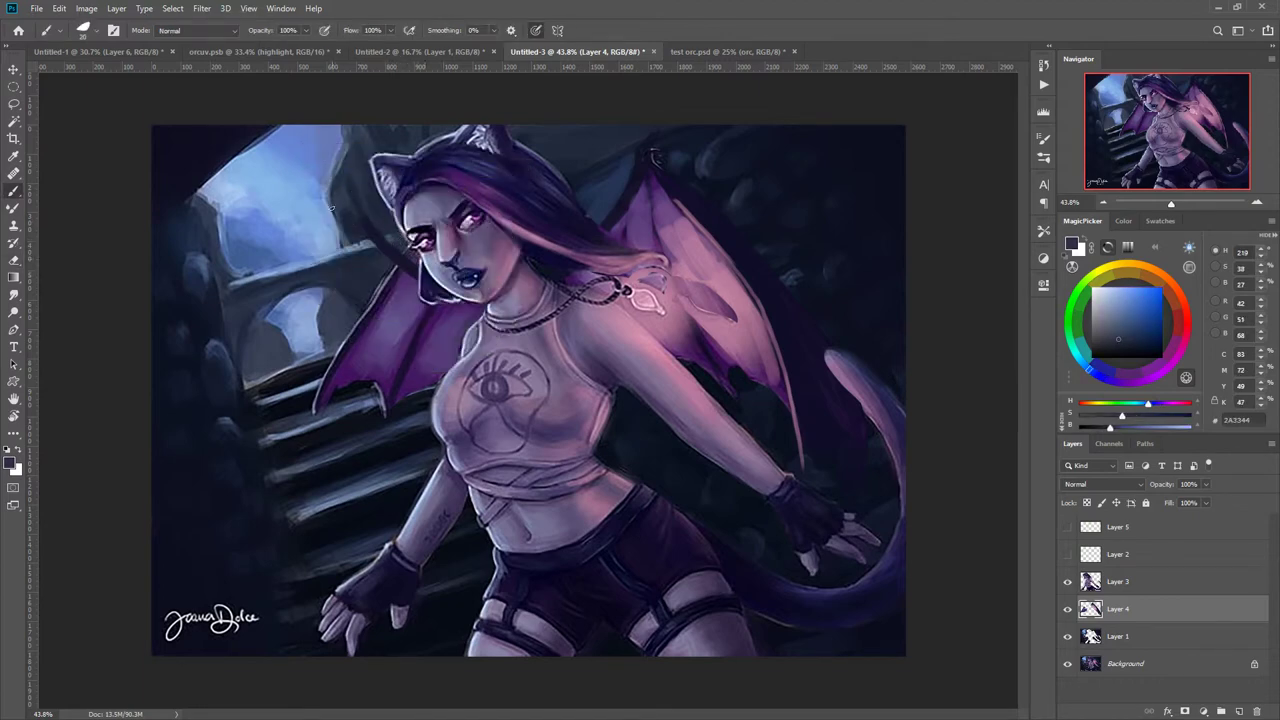
pyautogui.keyDown('alt'); pyautogui.click(375, 233); pyautogui.keyUp('alt')
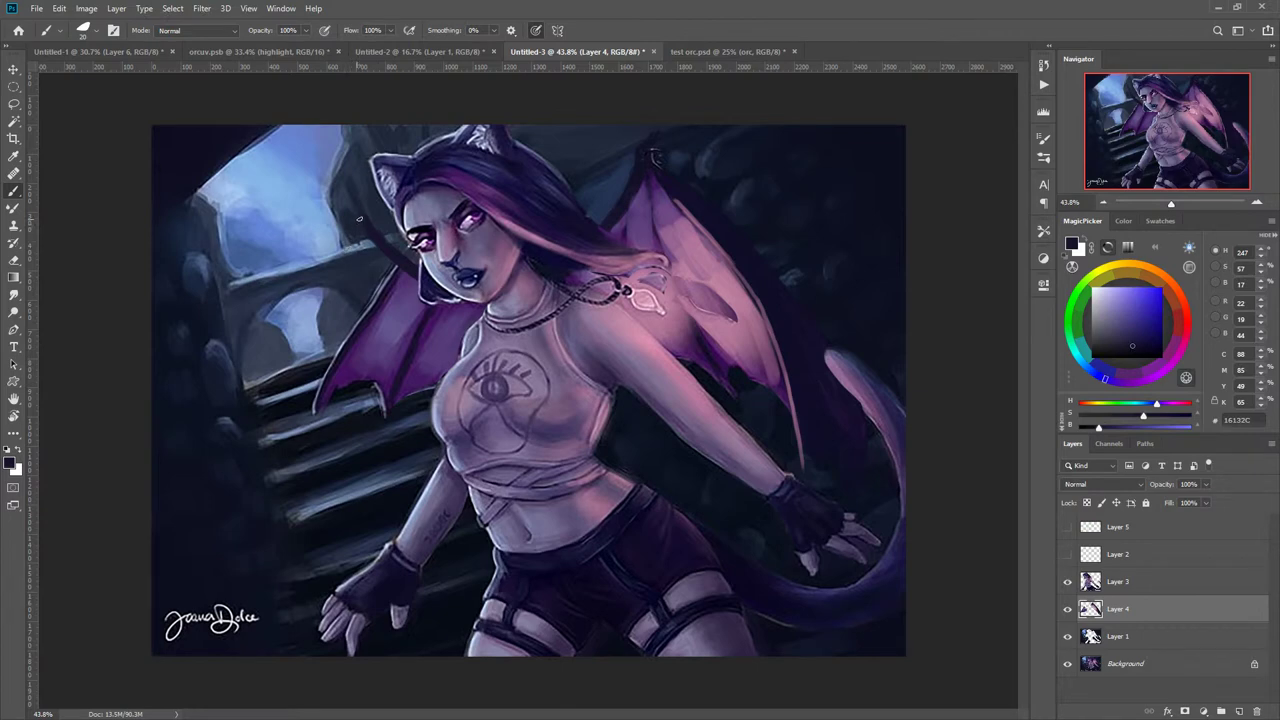
# Sketch long dark bone lines from the stairs-side wing down over the stairs, and erase them again.
pyautogui.moveTo(345, 240)
pyautogui.mouseDown()
pyautogui.moveTo(306, 364)
pyautogui.moveTo(310, 350)
pyautogui.moveTo(304, 432)
pyautogui.moveTo(348, 496)
pyautogui.moveTo(362, 495)
pyautogui.mouseUp()
pyautogui.moveTo(350, 242)
pyautogui.mouseDown()
pyautogui.moveTo(348, 454)
pyautogui.moveTo(367, 210)
pyautogui.moveTo(339, 336)
pyautogui.moveTo(350, 440)
pyautogui.mouseUp()
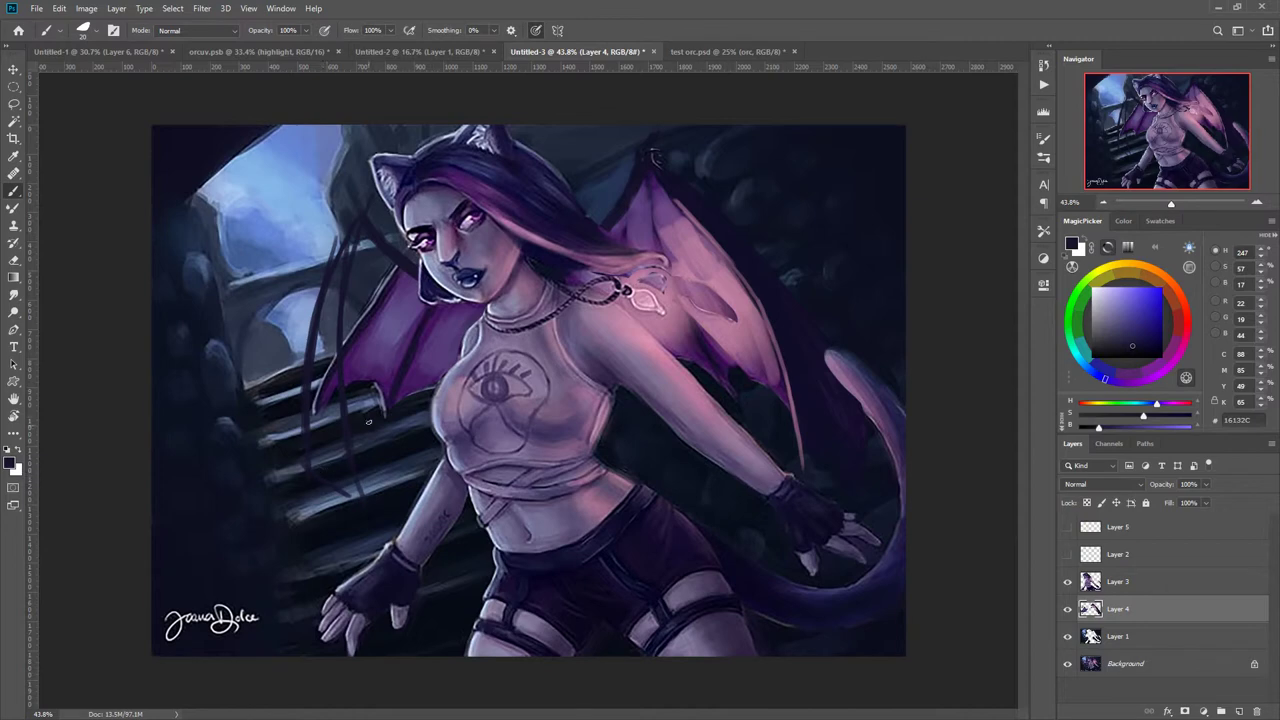
pyautogui.rightClick(354, 363)
pyautogui.click(397, 323)
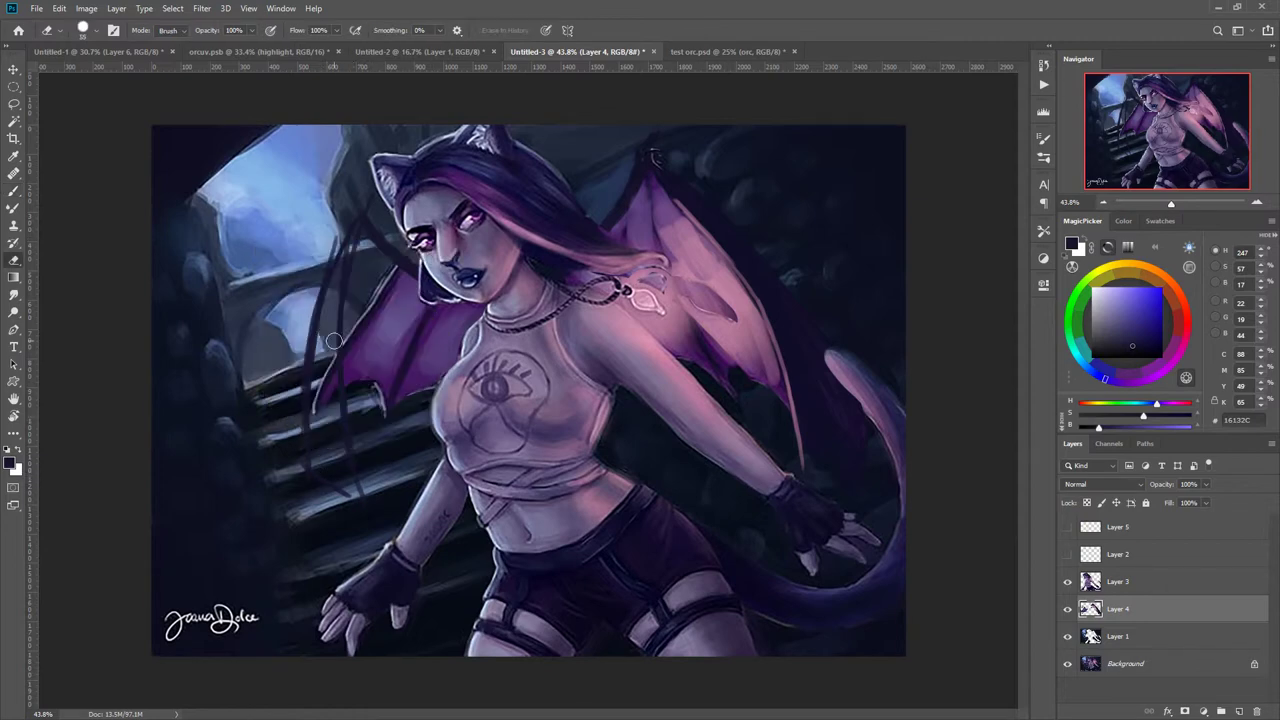
pyautogui.moveTo(329, 266)
pyautogui.mouseDown()
pyautogui.moveTo(336, 242)
pyautogui.moveTo(340, 335)
pyautogui.moveTo(318, 372)
pyautogui.moveTo(340, 495)
pyautogui.mouseUp()
pyautogui.rightClick(362, 430)
pyautogui.click(360, 369)
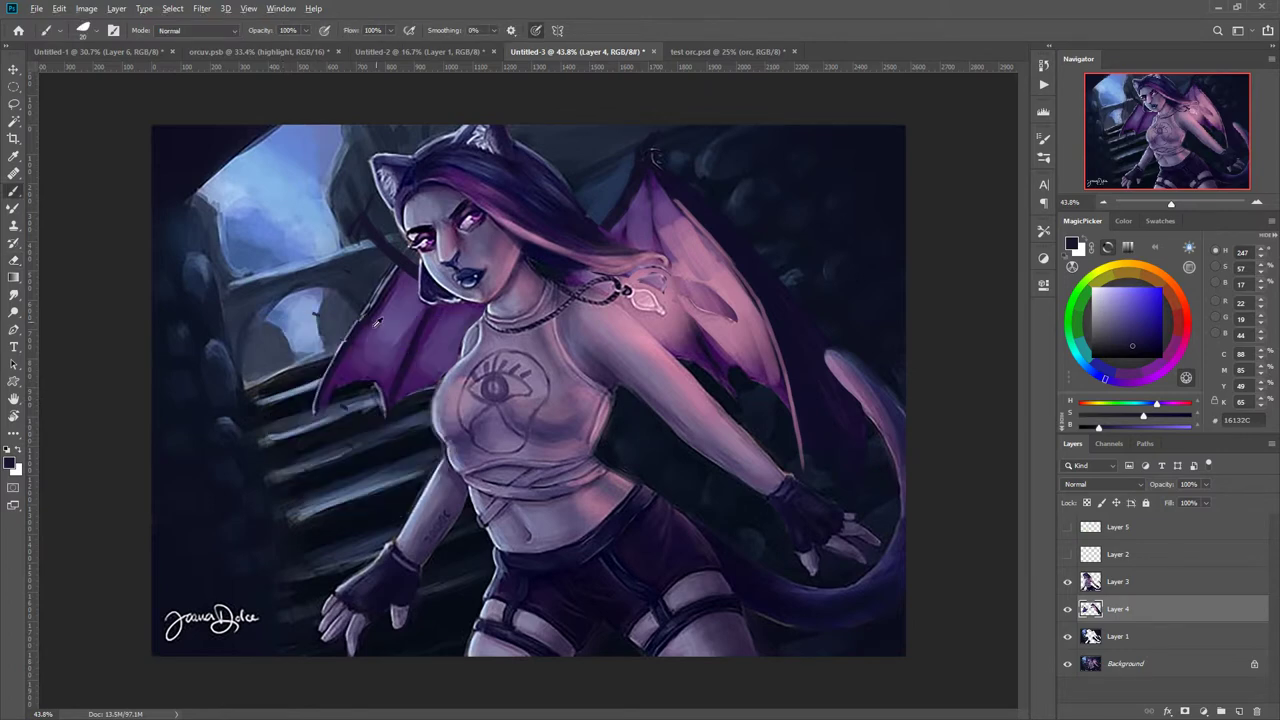
# Erase the trial dark extension above the stairs-side wing beside the face.
pyautogui.keyDown('alt'); pyautogui.click(379, 300); pyautogui.keyUp('alt')
pyautogui.rightClick(396, 255)
pyautogui.click(432, 223)
pyautogui.moveTo(350, 218); pyautogui.dragTo(410, 278)
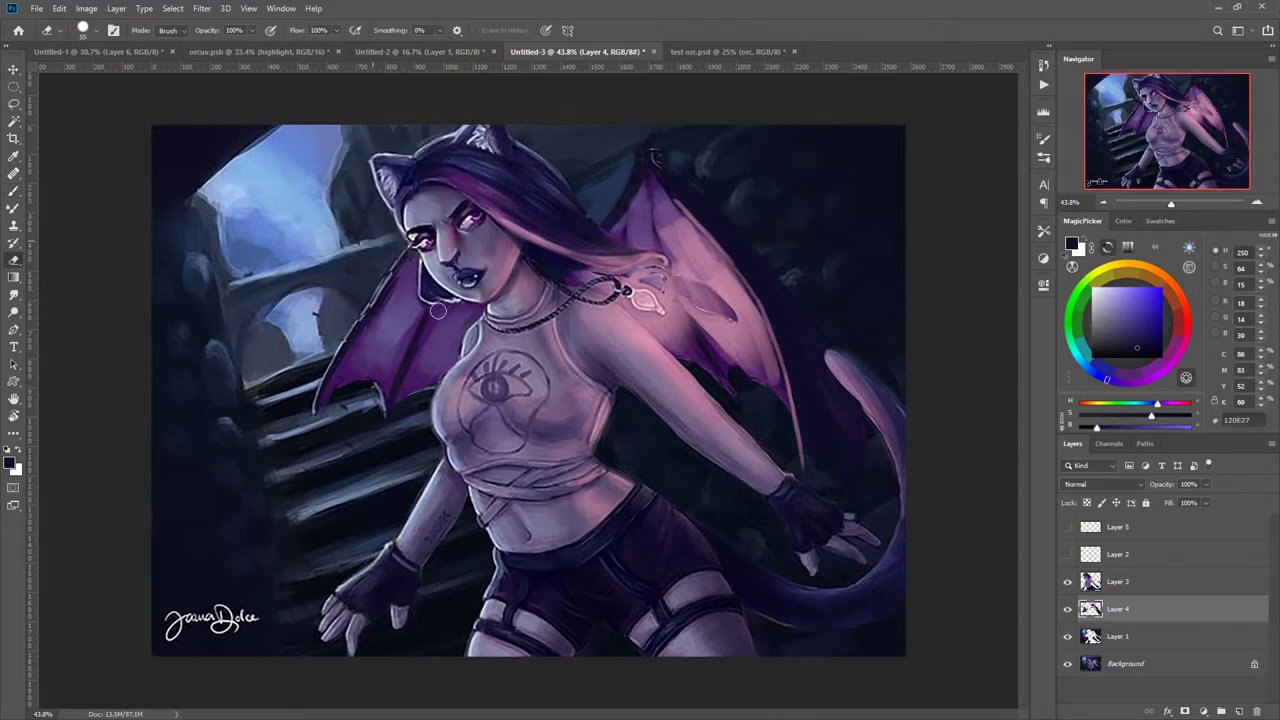
# Draw a thick dark outer edge for the stairs-side wing, from beside the cat ear down to the stairs.
pyautogui.rightClick(394, 265)
pyautogui.click(382, 205)
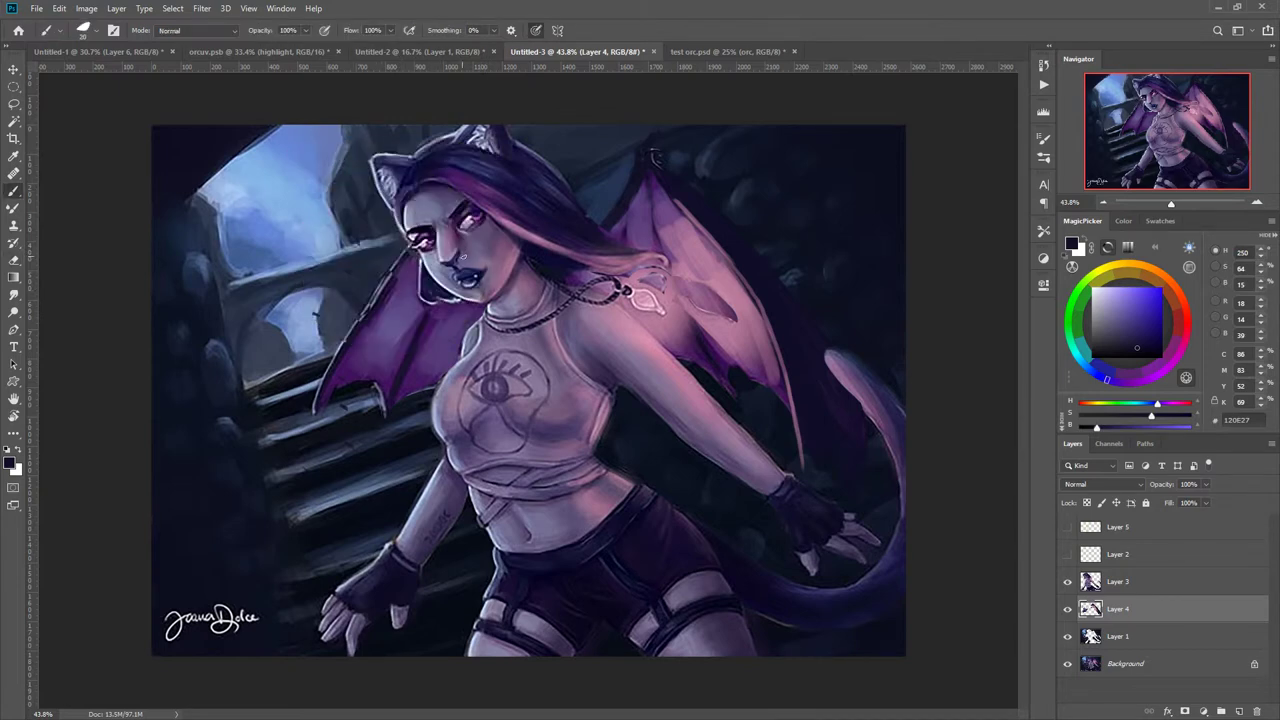
pyautogui.keyDown('alt'); pyautogui.click(451, 322); pyautogui.keyUp('alt')
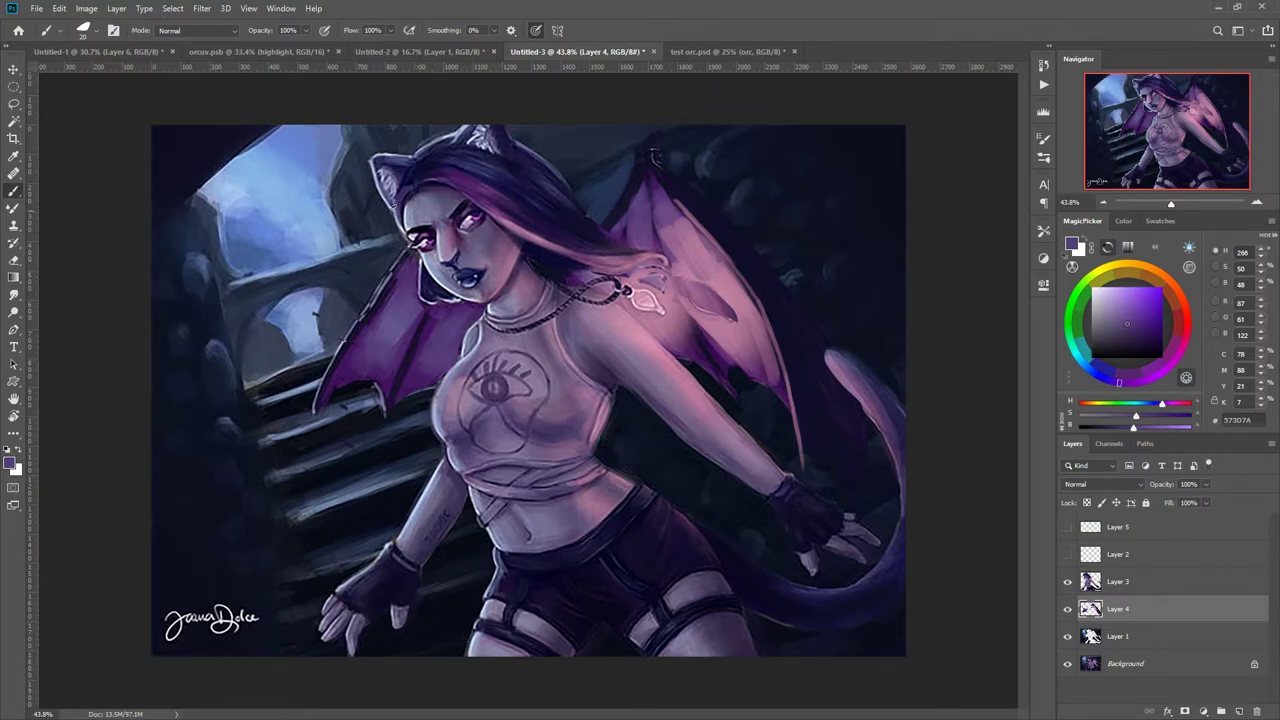
pyautogui.keyDown('alt'); pyautogui.click(377, 248); pyautogui.keyUp('alt')
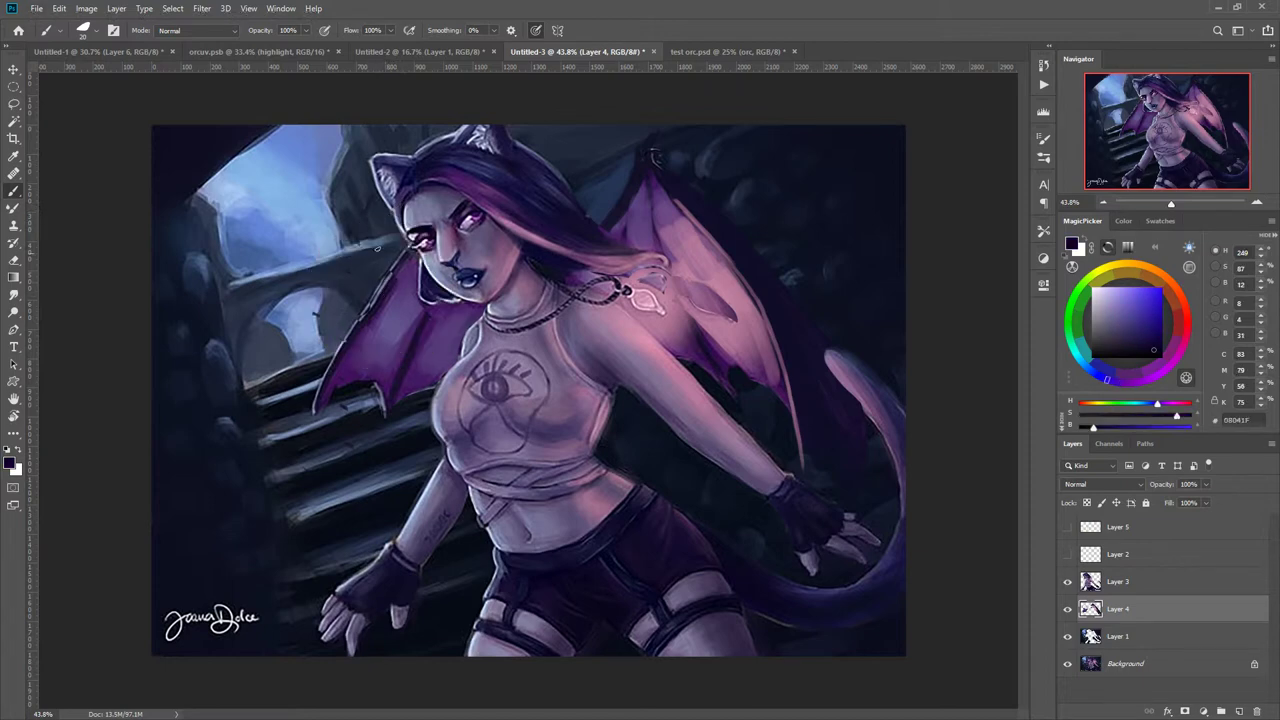
pyautogui.moveTo(377, 230); pyautogui.dragTo(301, 374)
pyautogui.moveTo(386, 205); pyautogui.dragTo(297, 391)
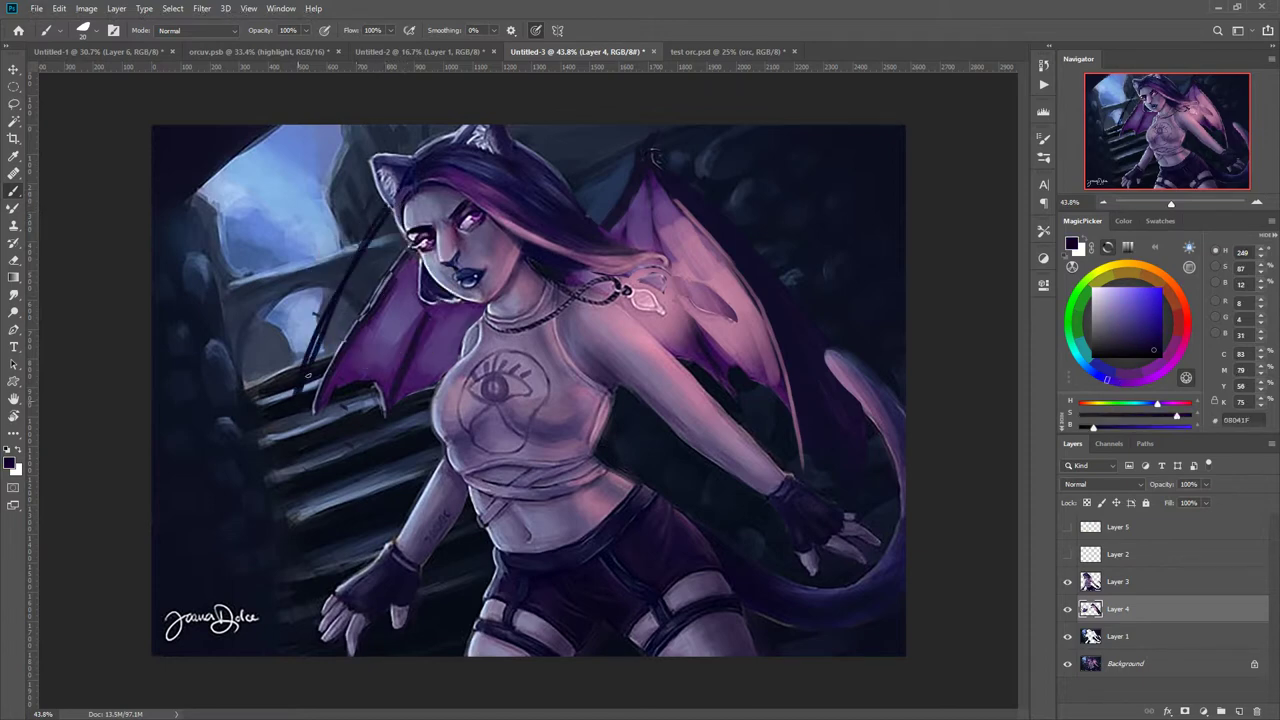
pyautogui.moveTo(386, 200); pyautogui.dragTo(300, 388)
pyautogui.moveTo(383, 194); pyautogui.dragTo(295, 392)
# Fill the gap between the new outer edge and the old wing with sampled purple, using a 78 px brush.
pyautogui.keyDown('alt'); pyautogui.click(377, 301); pyautogui.keyUp('alt')
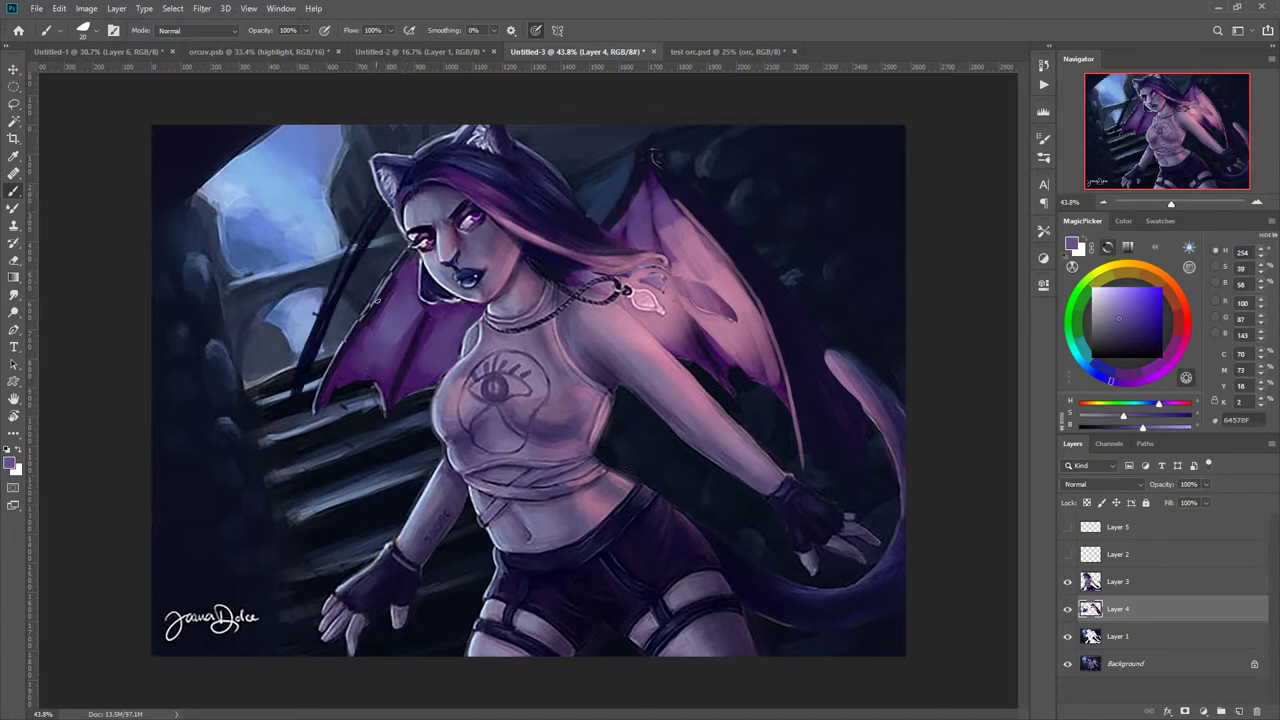
pyautogui.rightClick(393, 278)
pyautogui.moveTo(460, 311); pyautogui.dragTo(486, 311)
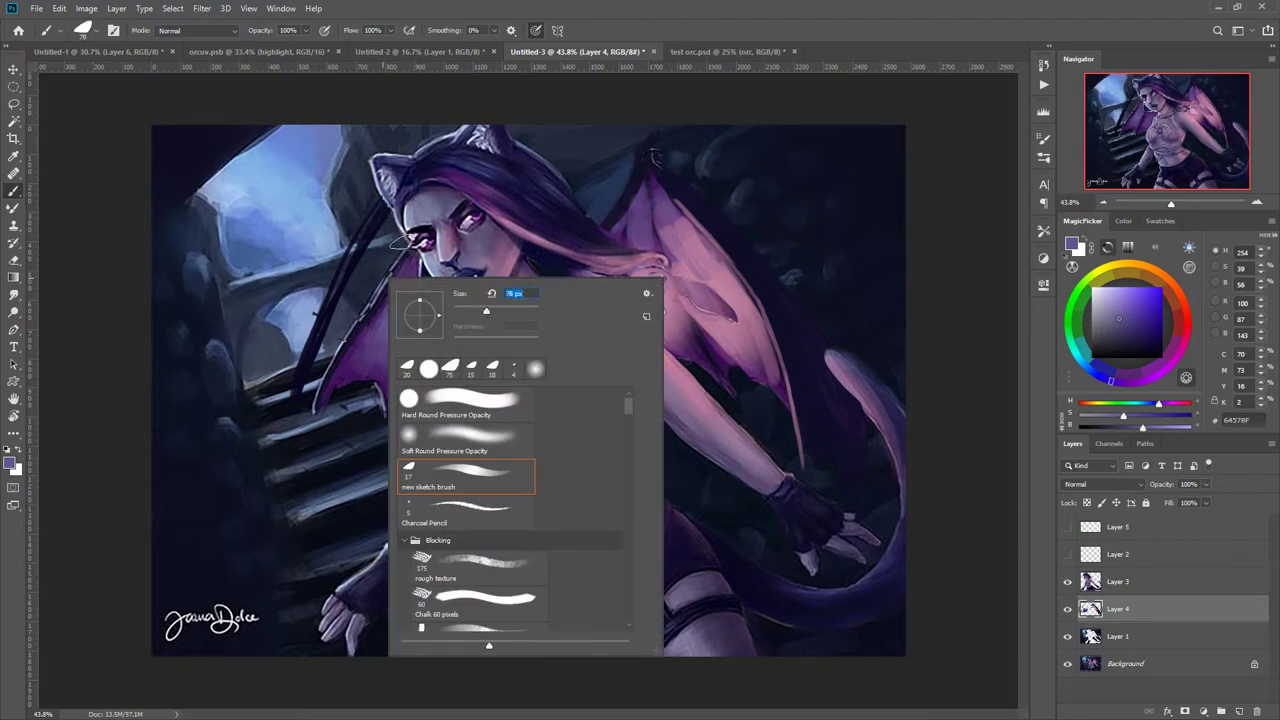
pyautogui.moveTo(400, 243); pyautogui.dragTo(306, 389)
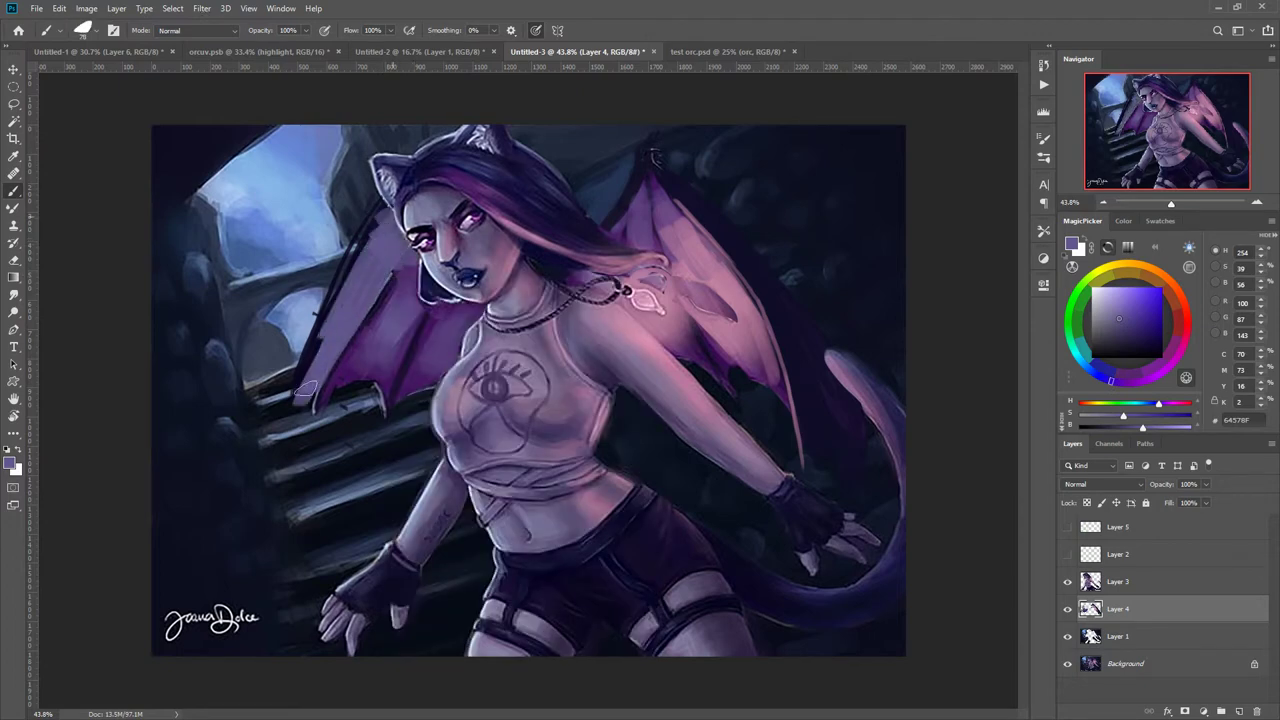
# Repaint the outer membrane of the stairs-side wing in sampled darker purple, extending its tip down over the stairs.
pyautogui.keyDown('alt'); pyautogui.click(387, 371); pyautogui.keyUp('alt')
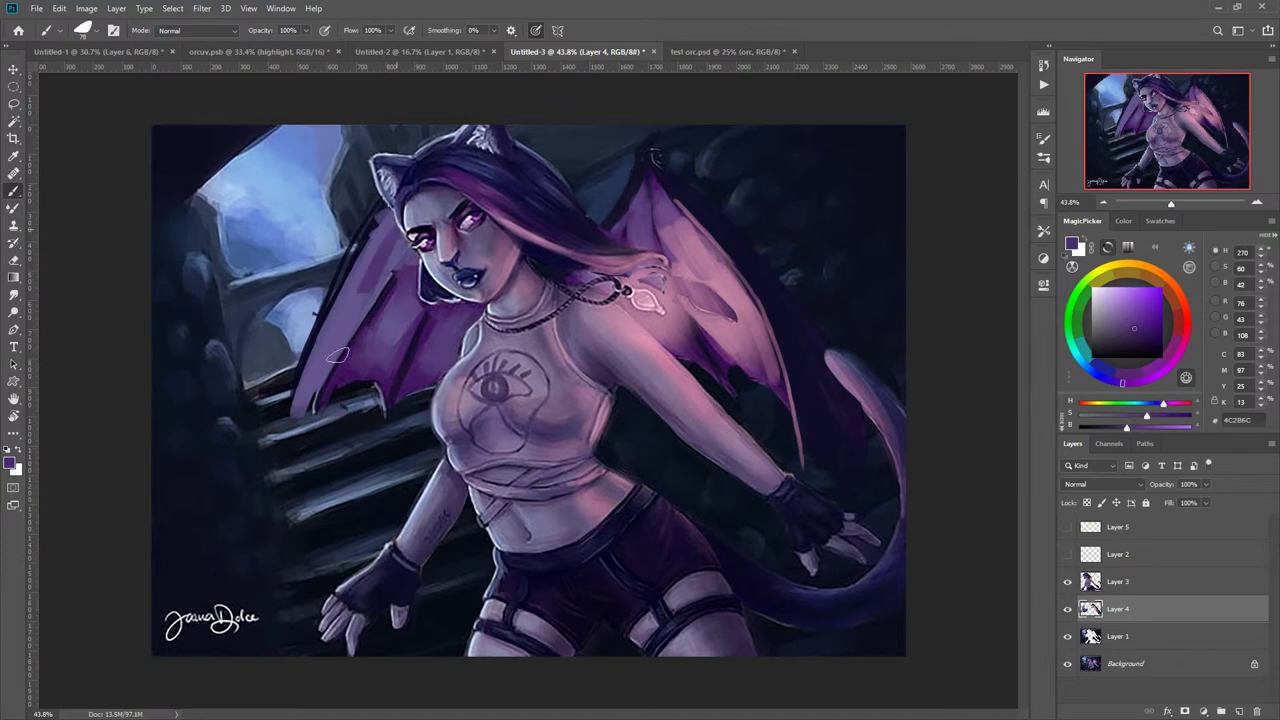
pyautogui.moveTo(372, 282); pyautogui.dragTo(328, 380)
pyautogui.moveTo(398, 250)
pyautogui.mouseDown()
pyautogui.moveTo(345, 343)
pyautogui.moveTo(314, 367)
pyautogui.mouseUp()
pyautogui.moveTo(385, 222)
pyautogui.mouseDown()
pyautogui.moveTo(307, 382)
pyautogui.moveTo(299, 436)
pyautogui.mouseUp()
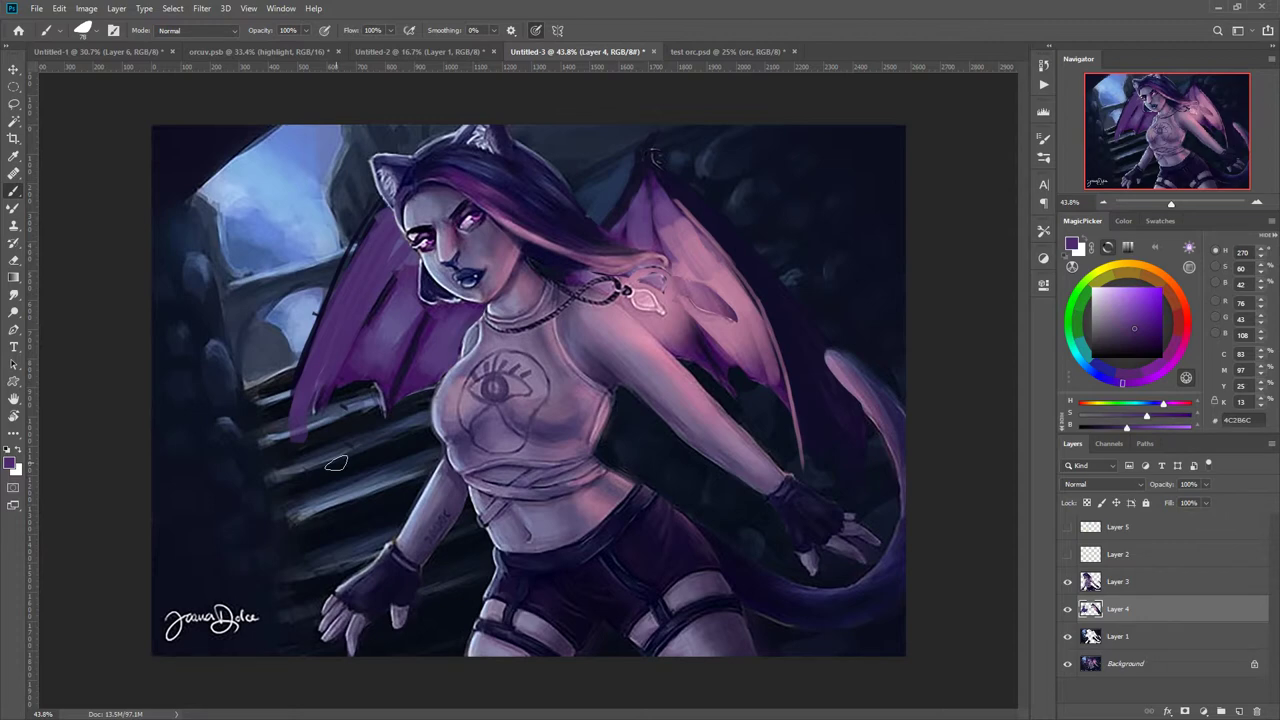
# Paint a thin dark bone line down the middle of the stairs-side wing, reducing the brush size to 32 px.
pyautogui.keyDown('alt'); pyautogui.click(419, 345); pyautogui.keyUp('alt')
pyautogui.moveTo(409, 244); pyautogui.dragTo(404, 372)
pyautogui.rightClick(399, 363)
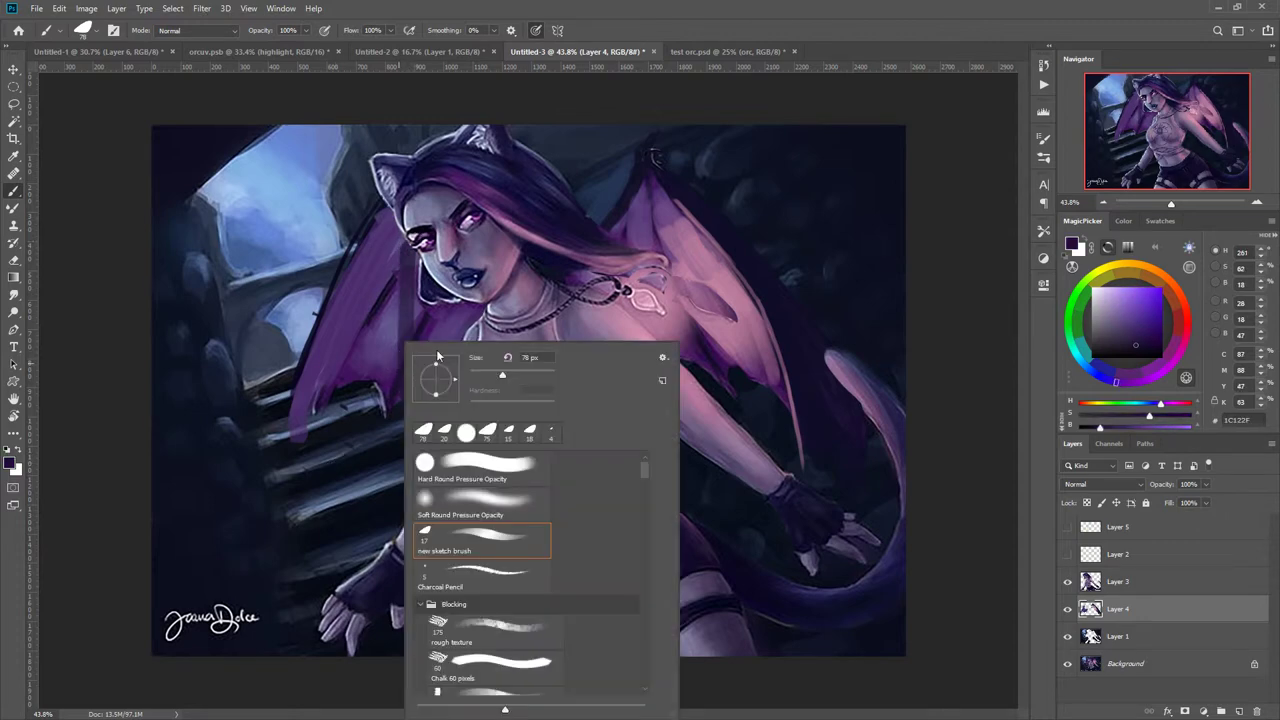
pyautogui.click(484, 372)
pyautogui.click(390, 268)
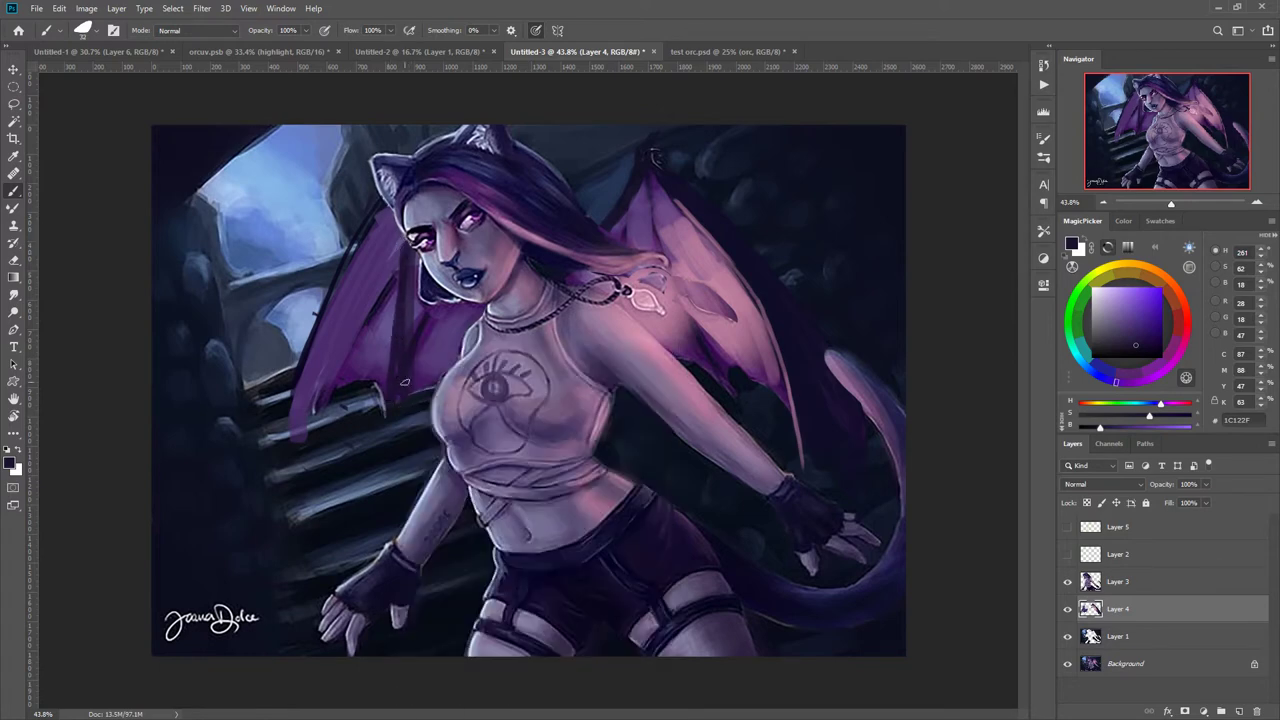
# Cover the membrane on both sides of the middle bone with sampled muted purple, hiding the old wing markings.
pyautogui.keyDown('alt'); pyautogui.click(422, 340); pyautogui.keyUp('alt')
pyautogui.moveTo(422, 346); pyautogui.dragTo(419, 384)
pyautogui.moveTo(415, 268)
pyautogui.mouseDown()
pyautogui.moveTo(411, 387)
pyautogui.moveTo(426, 306)
pyautogui.moveTo(458, 303)
pyautogui.mouseUp()
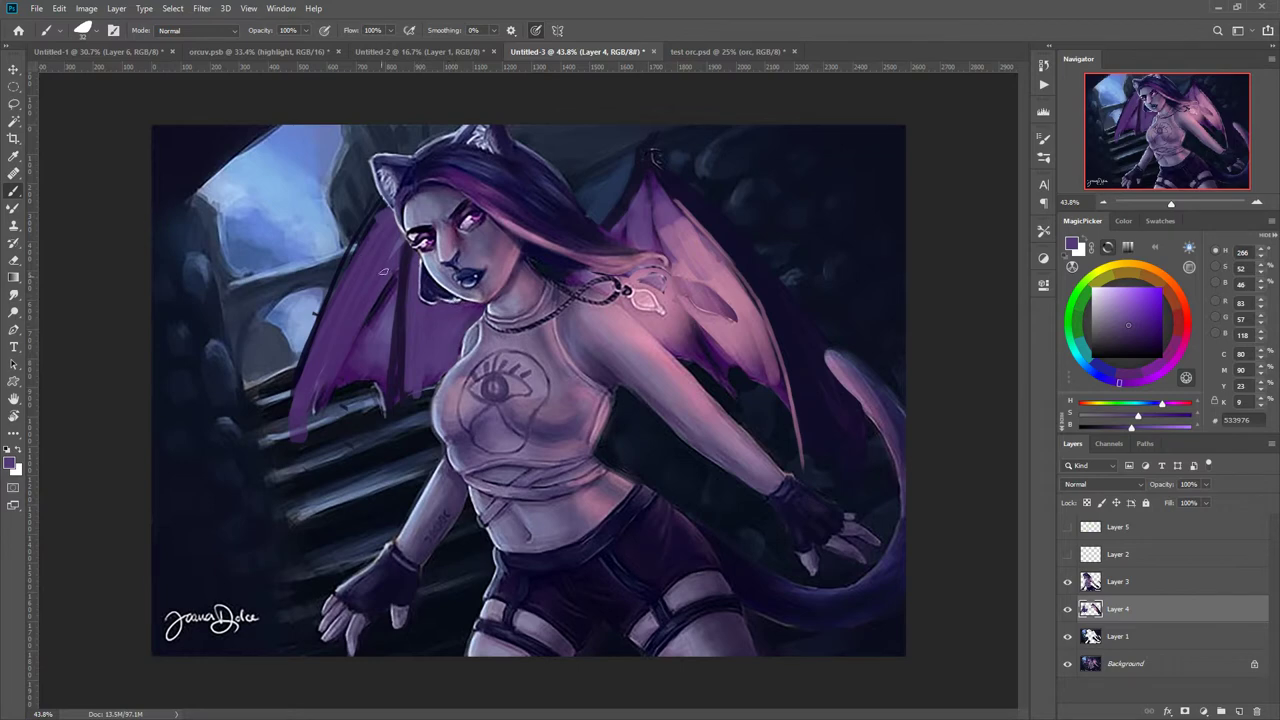
pyautogui.moveTo(383, 271)
pyautogui.mouseDown()
pyautogui.moveTo(388, 305)
pyautogui.moveTo(339, 388)
pyautogui.mouseUp()
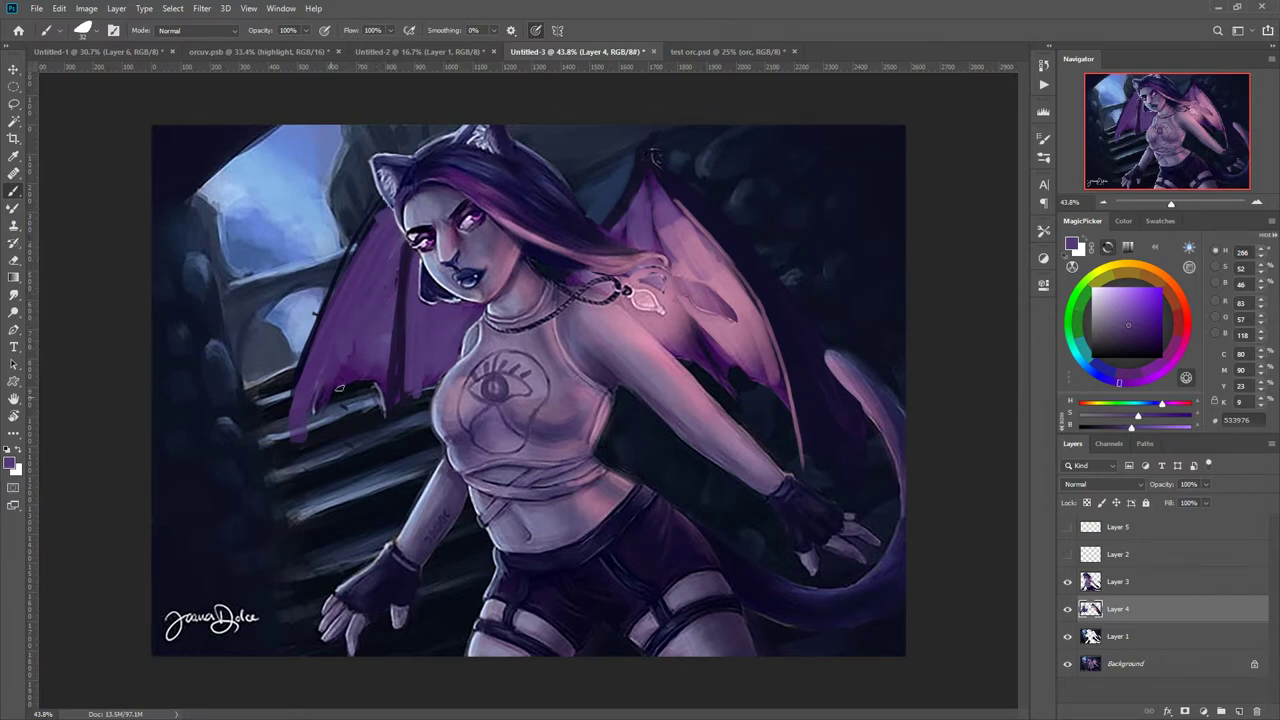
# Shade the stairs-side wing's lower rim in deeper purple and lengthen its pointed tip over the steps with a dark edge.
pyautogui.keyDown('alt'); pyautogui.click(347, 373); pyautogui.keyUp('alt')
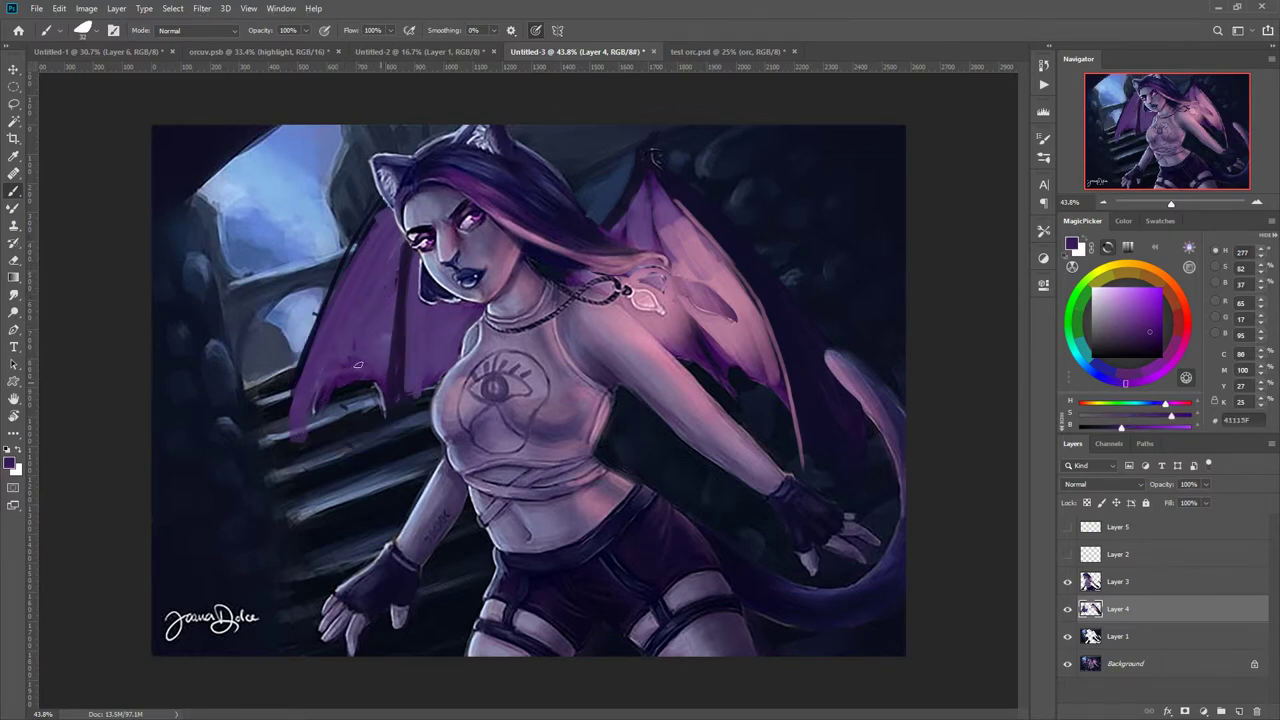
pyautogui.moveTo(306, 397); pyautogui.dragTo(294, 473)
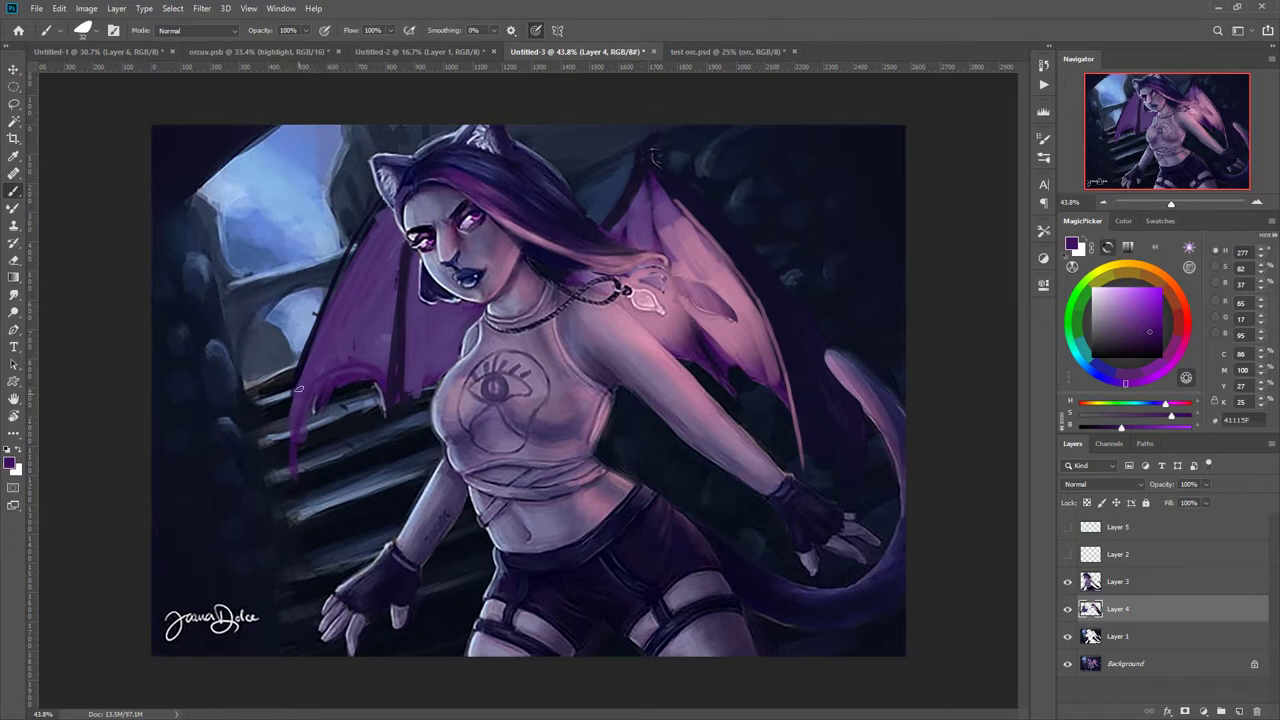
pyautogui.moveTo(297, 388); pyautogui.dragTo(287, 498)
pyautogui.keyDown('alt'); pyautogui.click(301, 359); pyautogui.keyUp('alt')
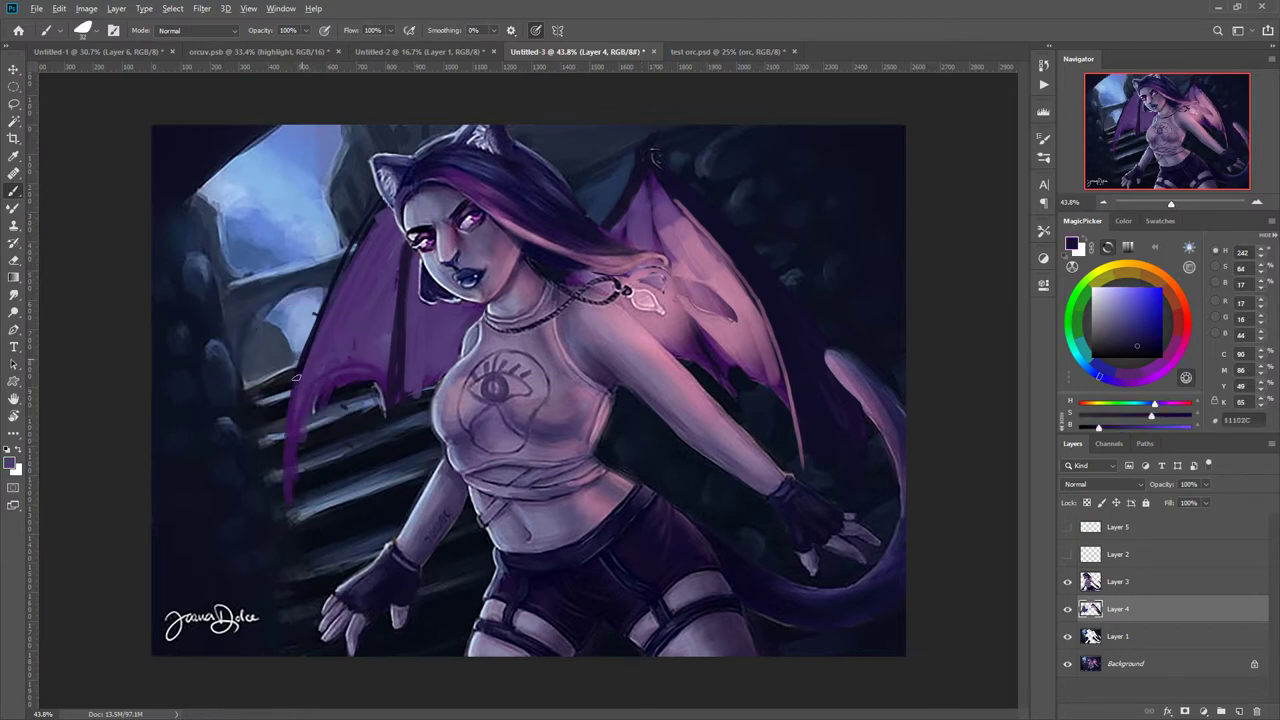
pyautogui.keyDown('alt'); pyautogui.click(305, 345); pyautogui.keyUp('alt')
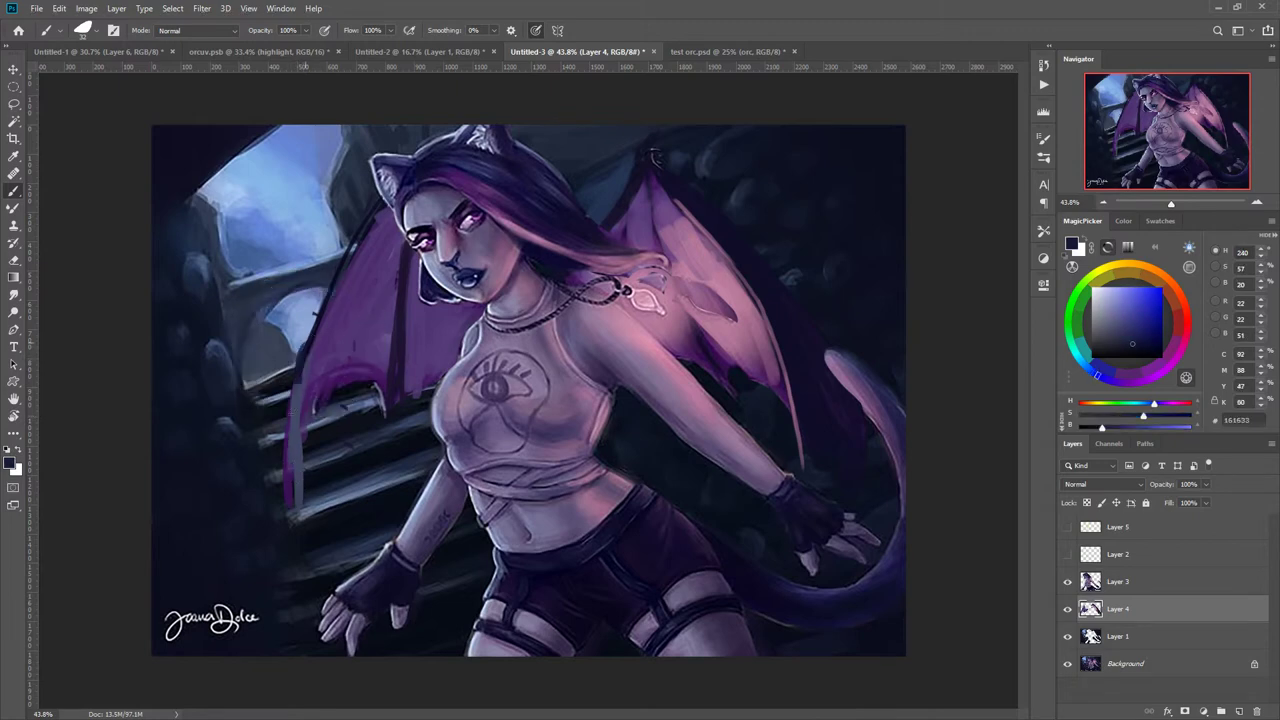
pyautogui.moveTo(297, 390)
pyautogui.mouseDown()
pyautogui.moveTo(290, 496)
pyautogui.moveTo(308, 390)
pyautogui.mouseUp()
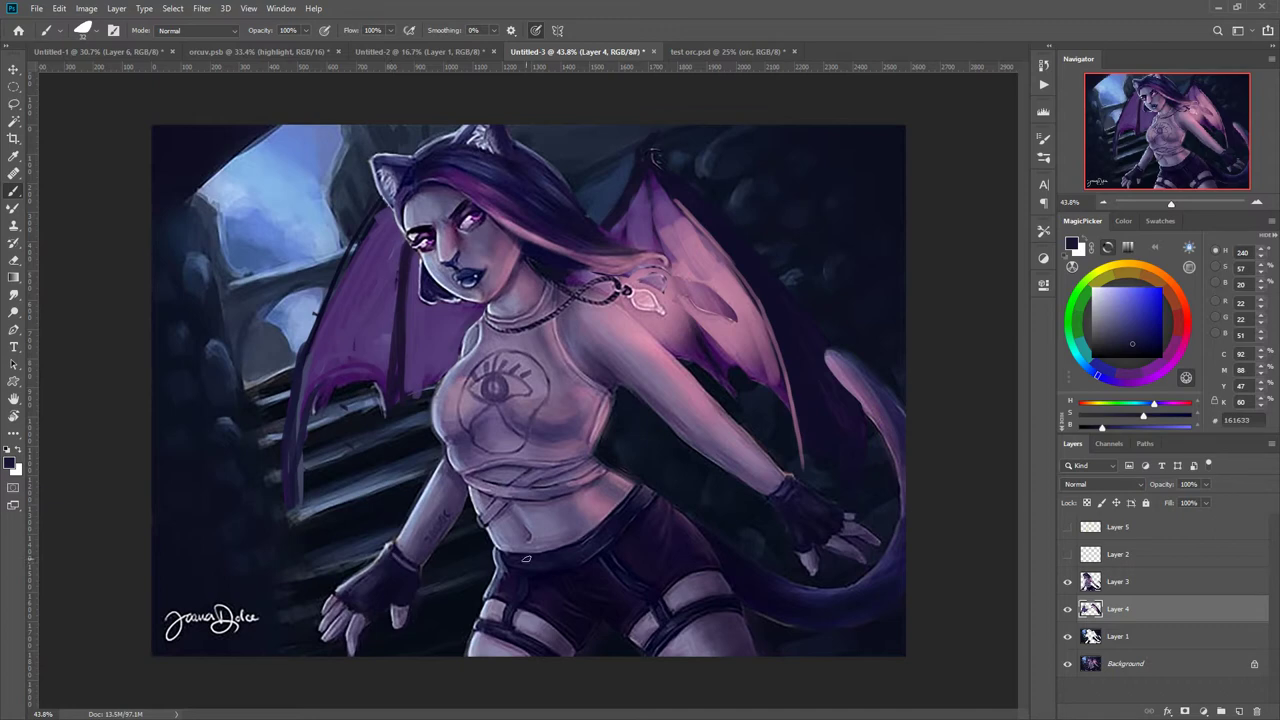
# On Layer 3, paint sampled dark background colour into the gap between the woman's upper arm and the pink wing.
pyautogui.keyDown('alt'); pyautogui.click(645, 331); pyautogui.keyUp('alt')
pyautogui.keyDown('alt'); pyautogui.click(685, 344); pyautogui.keyUp('alt')
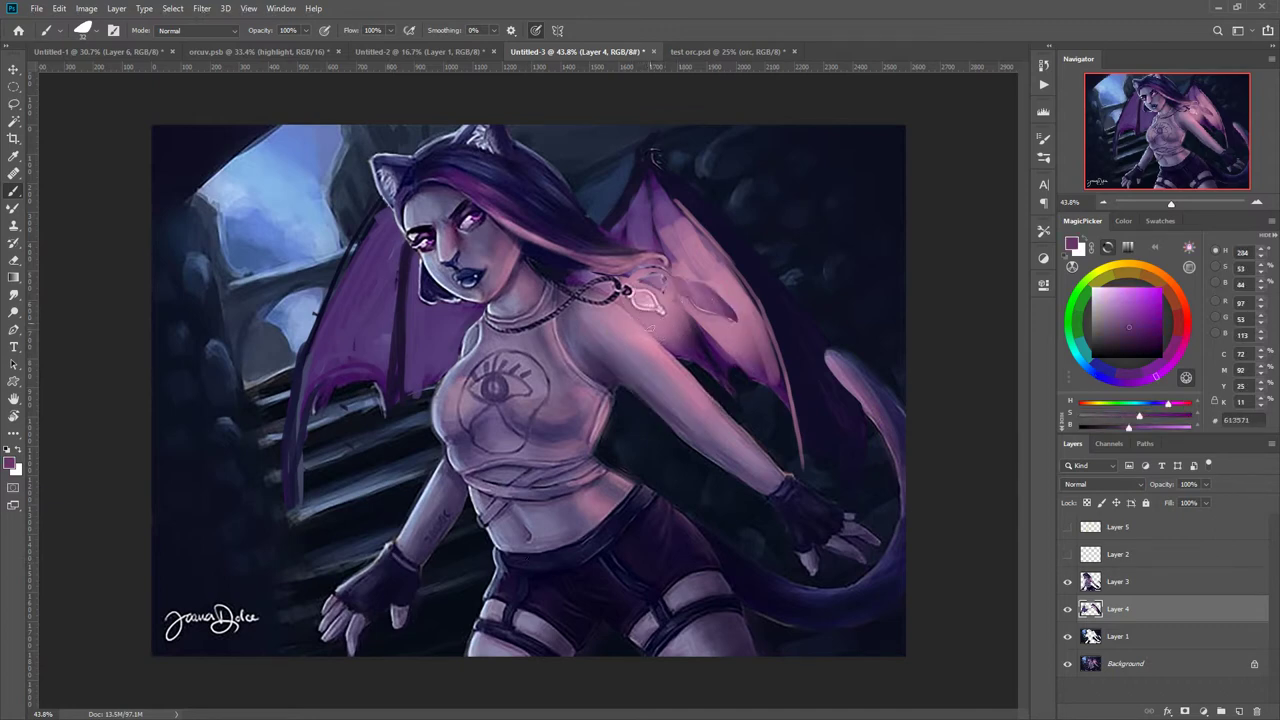
pyautogui.keyDown('alt'); pyautogui.click(641, 330); pyautogui.keyUp('alt')
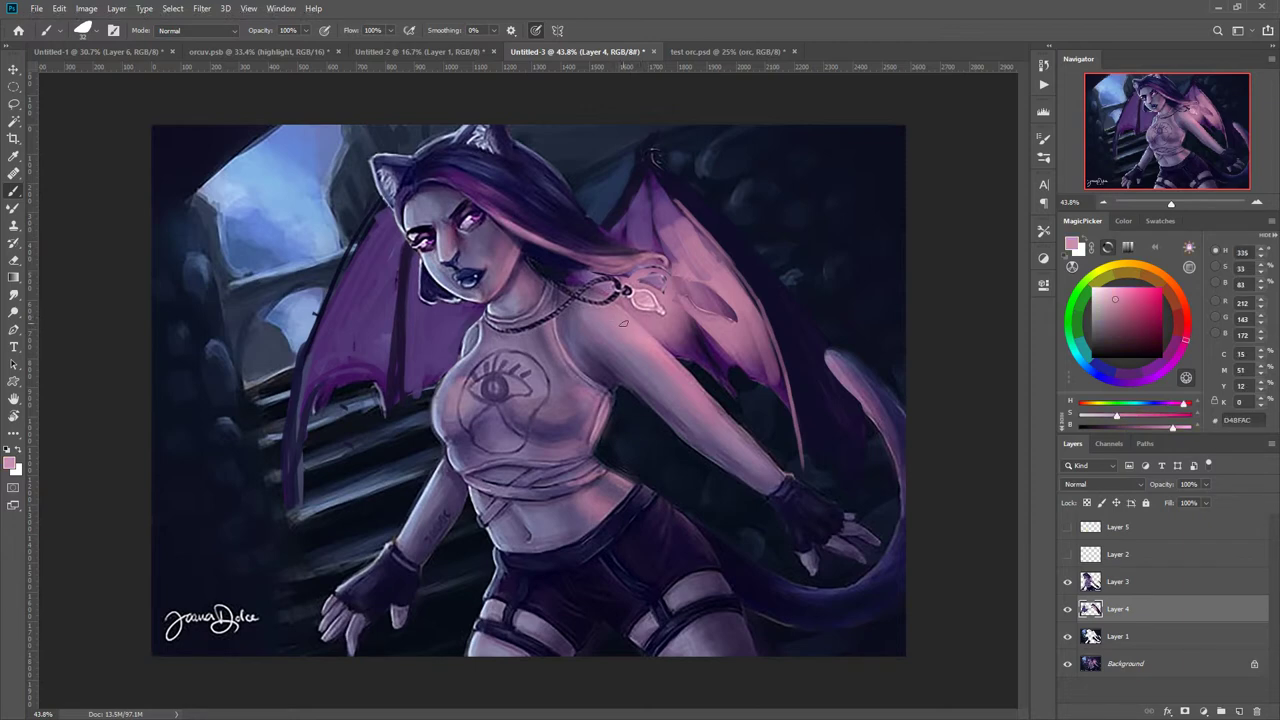
pyautogui.keyDown('alt'); pyautogui.click(623, 395); pyautogui.keyUp('alt')
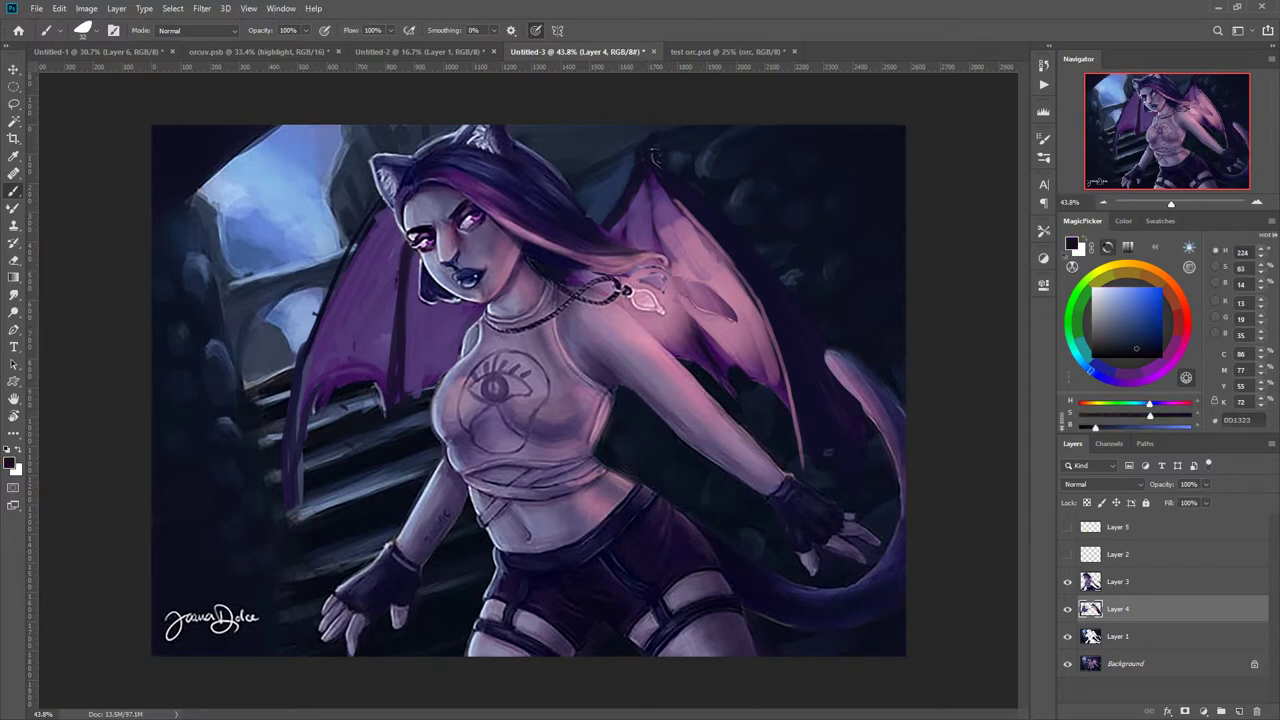
pyautogui.click(1082, 580)
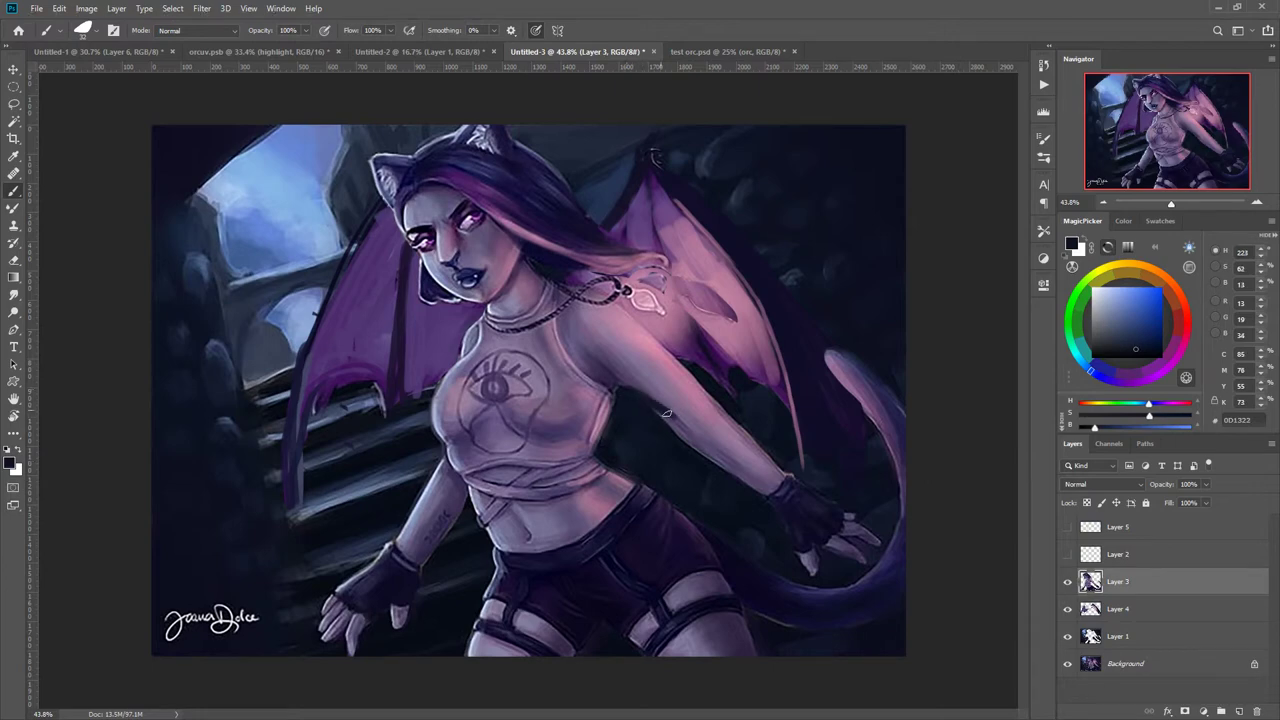
pyautogui.keyDown('alt'); pyautogui.click(705, 368); pyautogui.keyUp('alt')
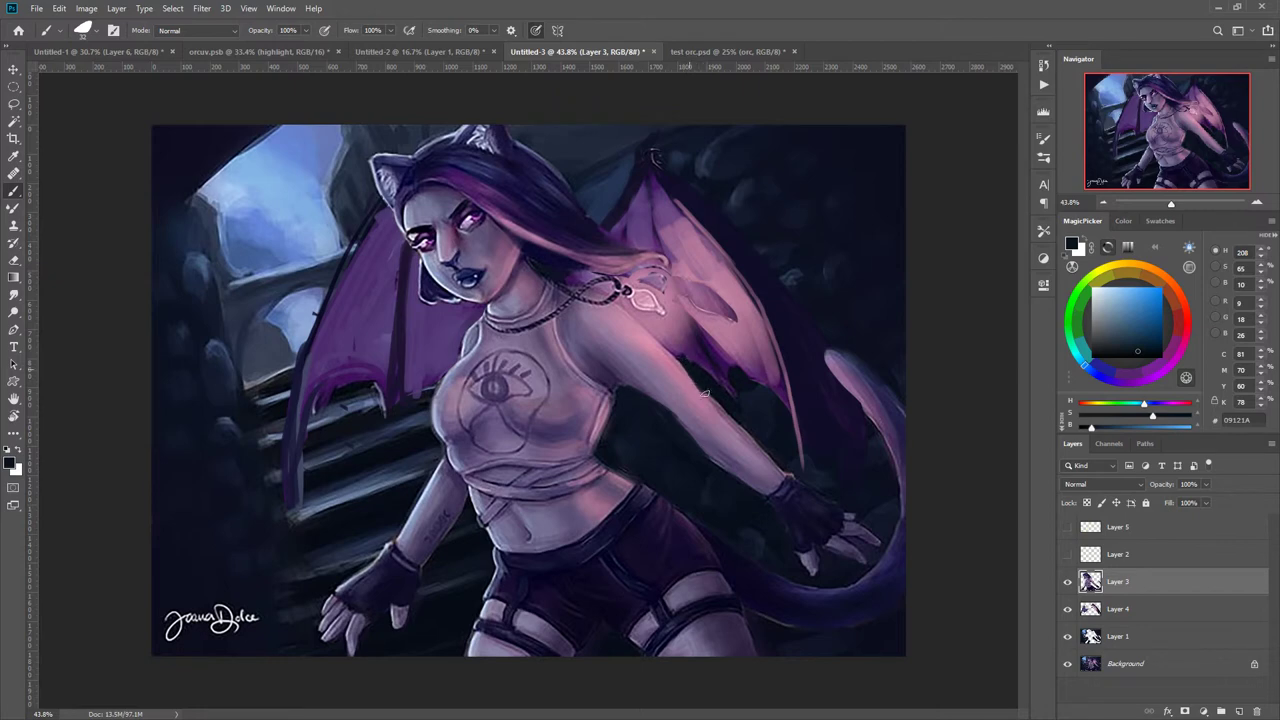
pyautogui.moveTo(704, 395)
pyautogui.mouseDown()
pyautogui.moveTo(665, 351)
pyautogui.moveTo(731, 414)
pyautogui.mouseUp()
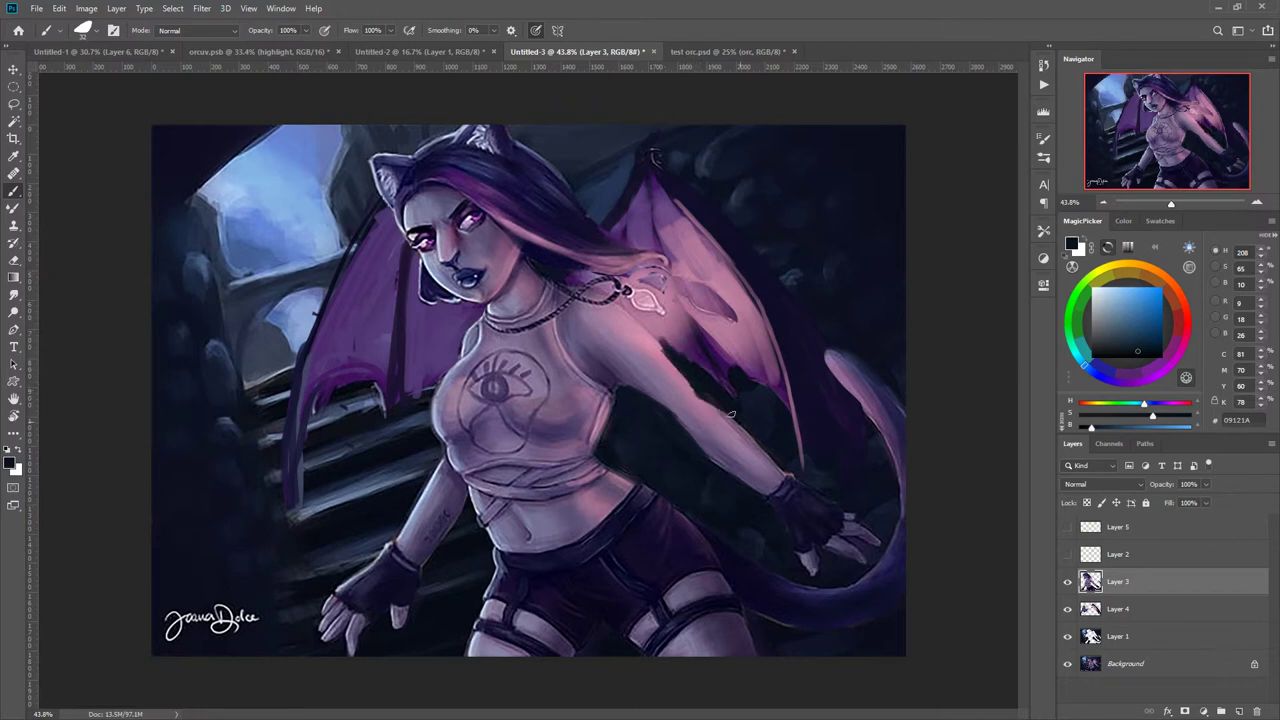
# Paint sampled pink highlights on the shoulder and along the outer edge of the arm beside the pink wing.
pyautogui.keyDown('alt'); pyautogui.click(665, 325); pyautogui.keyUp('alt')
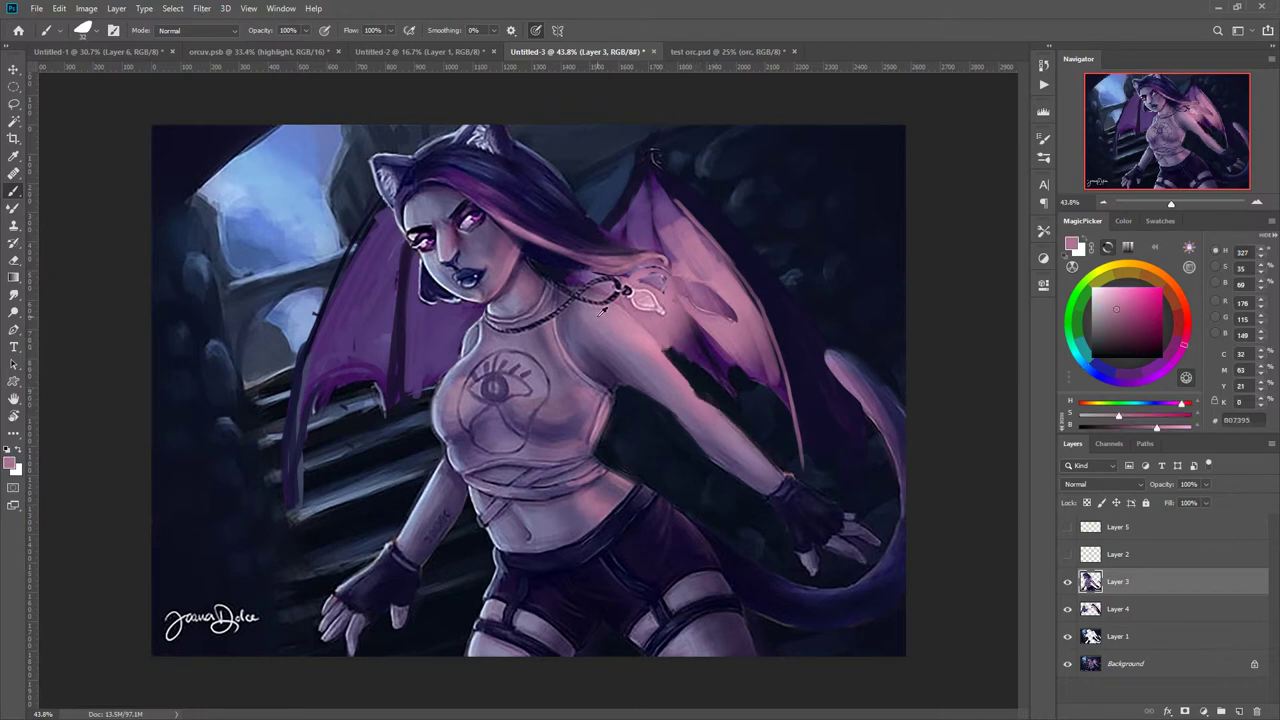
pyautogui.keyDown('alt'); pyautogui.click(650, 298); pyautogui.keyUp('alt')
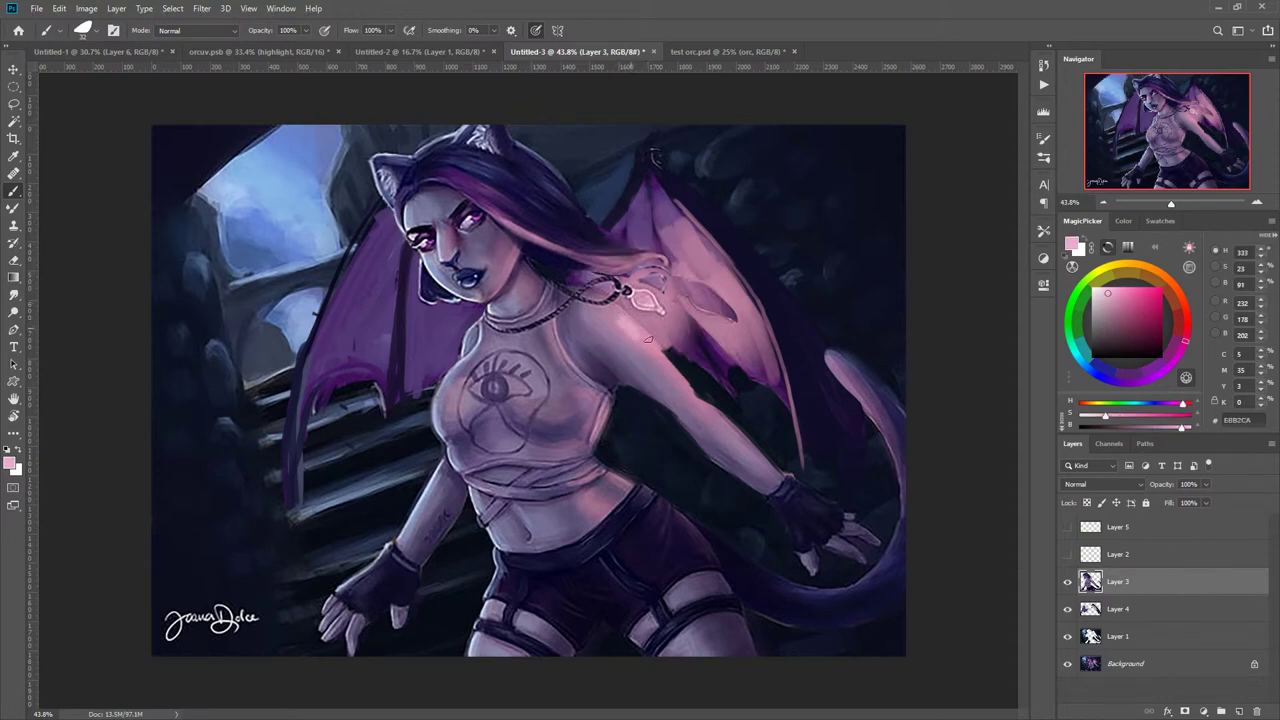
pyautogui.moveTo(648, 338)
pyautogui.mouseDown()
pyautogui.moveTo(620, 322)
pyautogui.moveTo(645, 338)
pyautogui.mouseUp()
pyautogui.keyDown('alt'); pyautogui.click(662, 378); pyautogui.keyUp('alt')
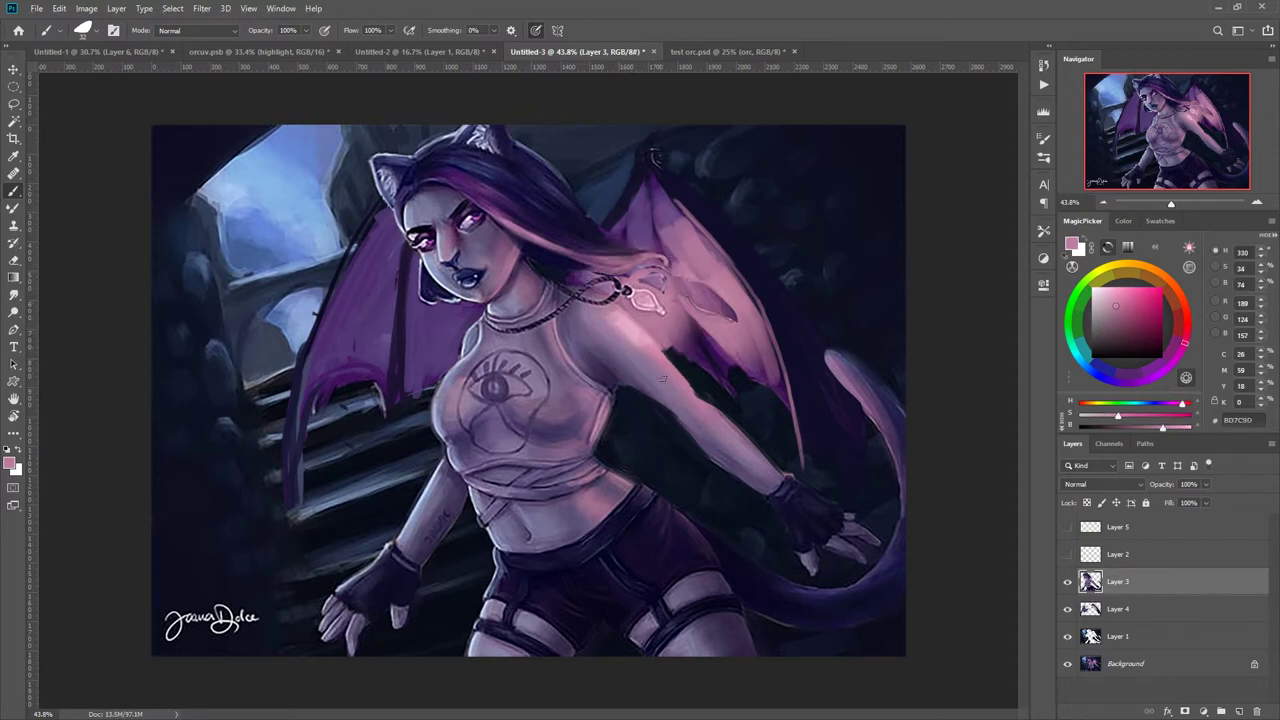
pyautogui.moveTo(704, 414)
pyautogui.mouseDown()
pyautogui.moveTo(693, 424)
pyautogui.moveTo(725, 422)
pyautogui.mouseUp()
pyautogui.keyDown('alt'); pyautogui.click(660, 362); pyautogui.keyUp('alt')
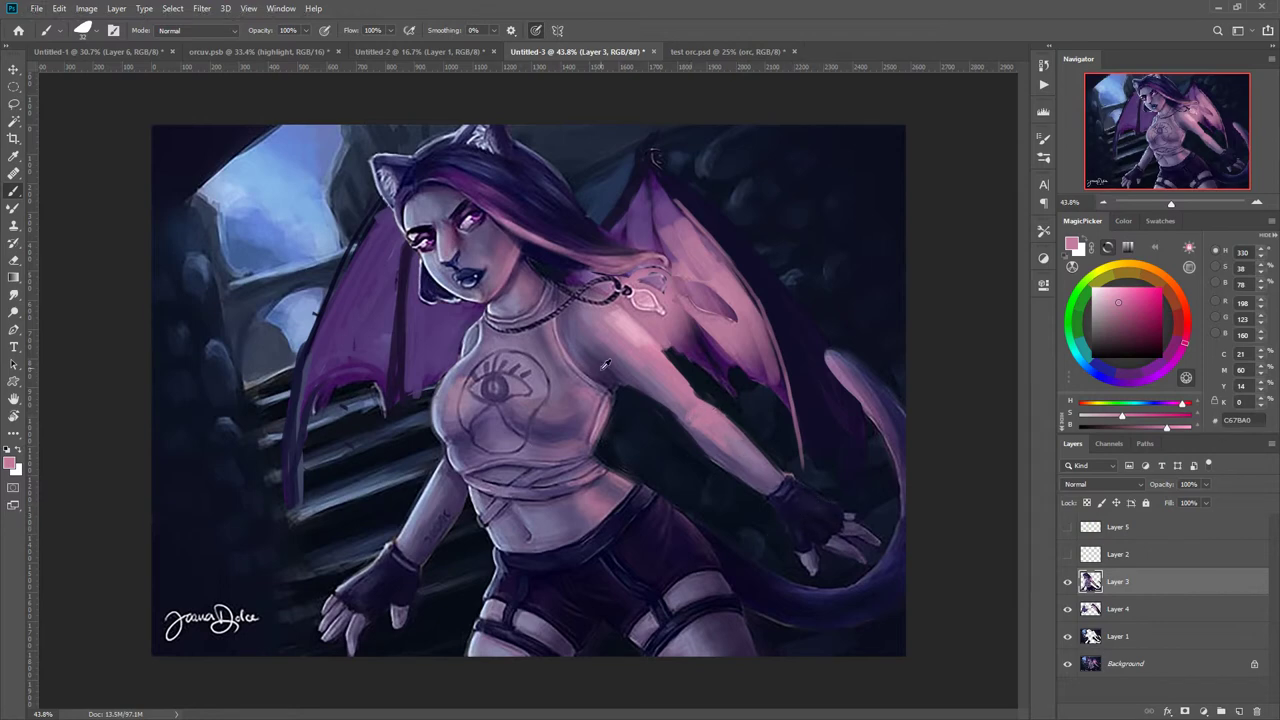
# Shade the armpit and inner shoulder with sampled dark purple tones.
pyautogui.keyDown('alt'); pyautogui.click(575, 326); pyautogui.keyUp('alt')
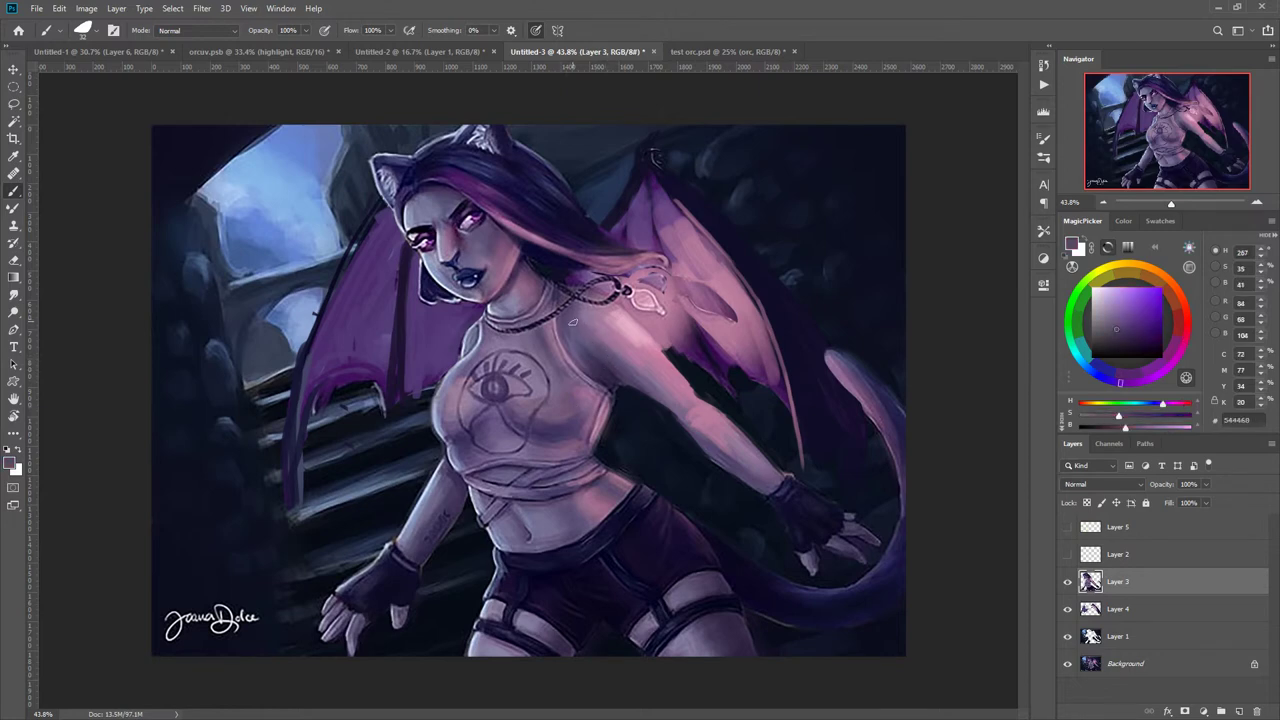
pyautogui.keyDown('alt'); pyautogui.click(612, 376); pyautogui.keyUp('alt')
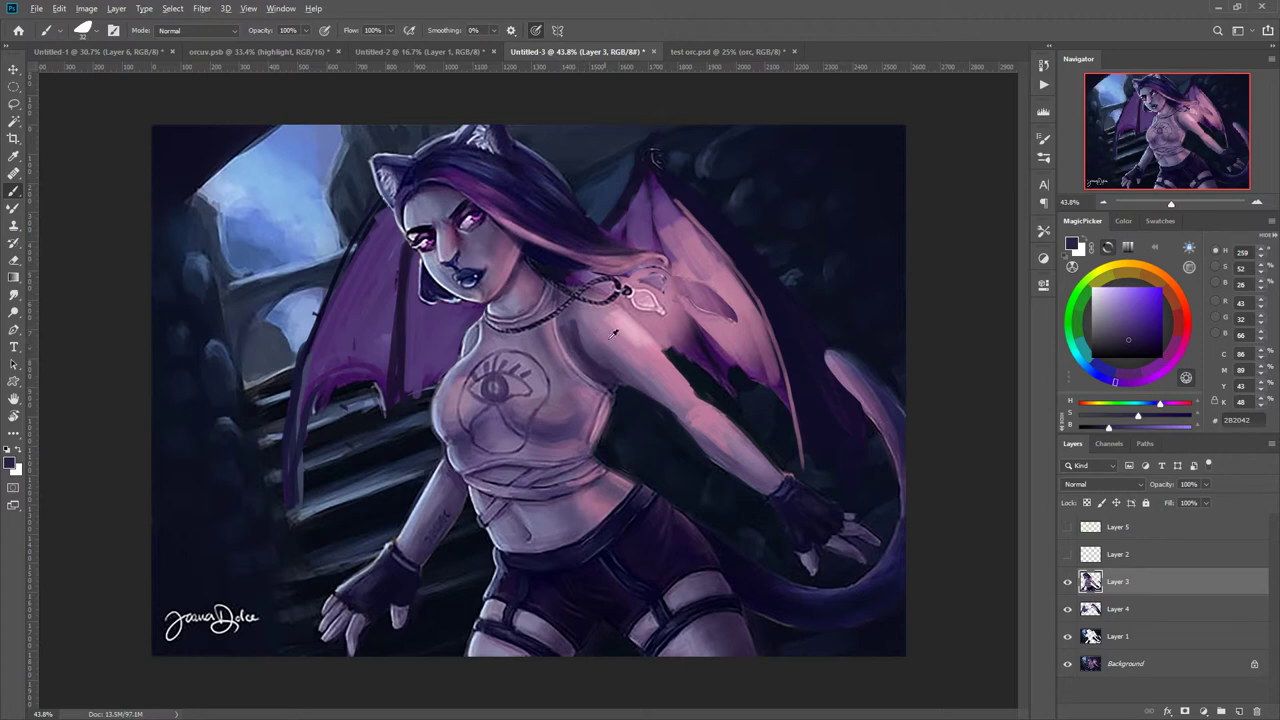
pyautogui.keyDown('alt'); pyautogui.click(614, 333); pyautogui.keyUp('alt')
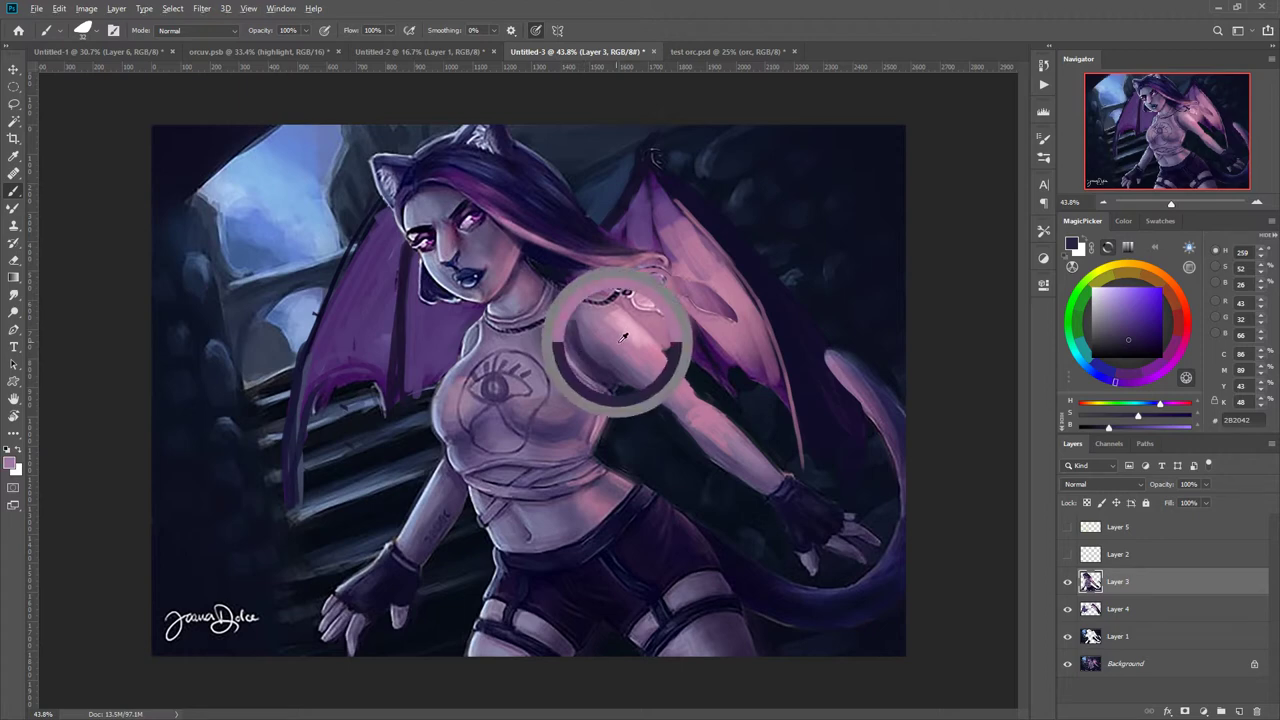
# Dab a pale pink highlight on the chest beside the eye emblem and switch to a 47 px round pressure-opacity brush.
pyautogui.keyDown('alt'); pyautogui.click(648, 292); pyautogui.keyUp('alt')
pyautogui.keyDown('alt'); pyautogui.click(651, 292); pyautogui.keyUp('alt')
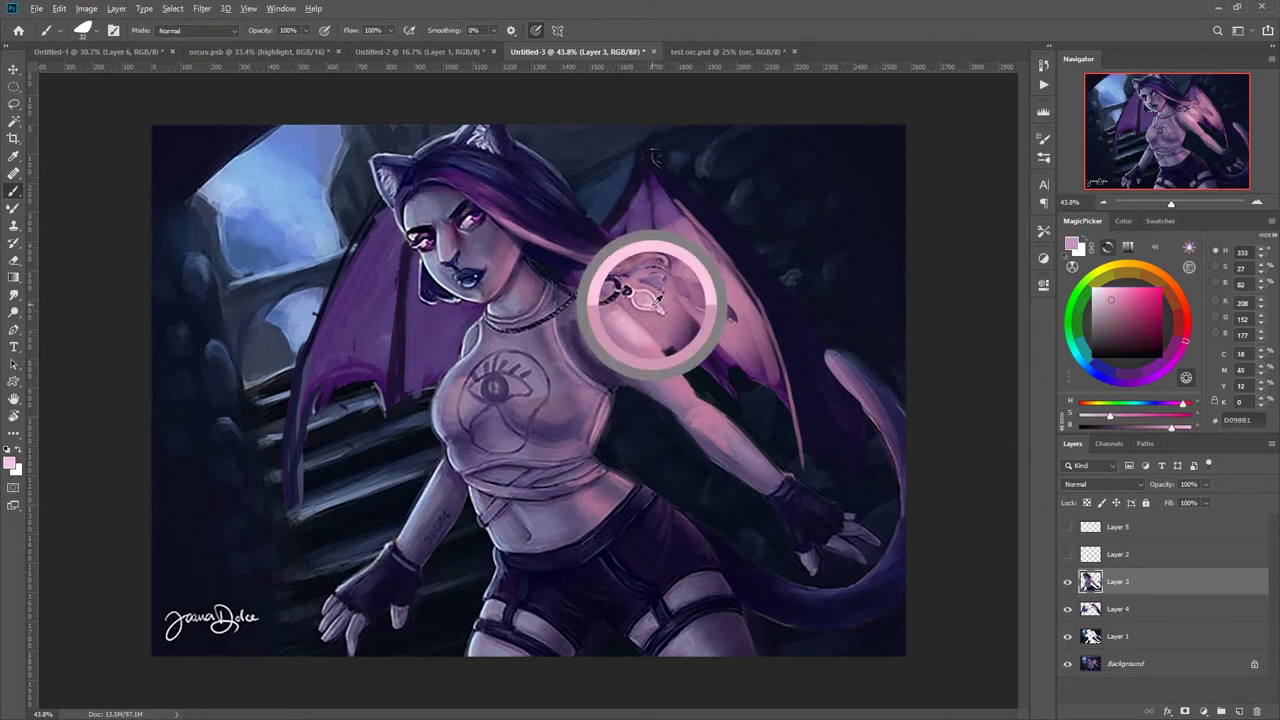
pyautogui.moveTo(558, 368); pyautogui.dragTo(551, 388)
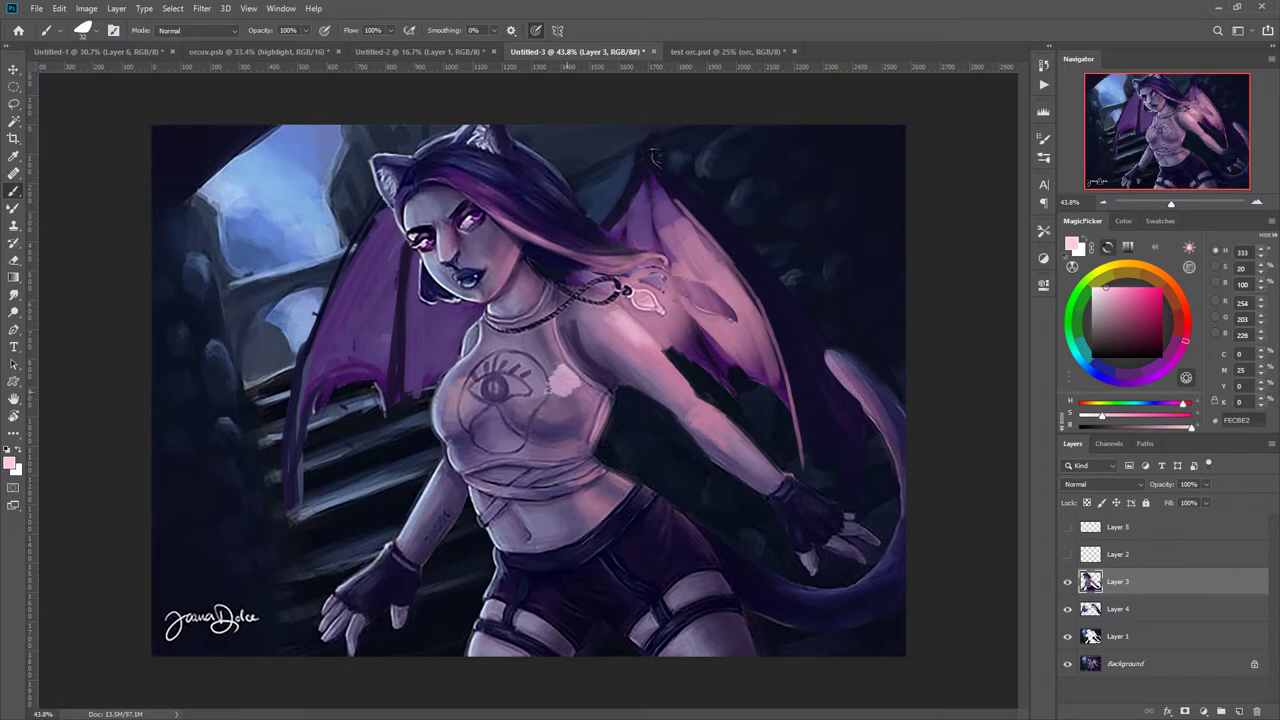
pyautogui.rightClick(553, 362)
pyautogui.moveTo(629, 375); pyautogui.dragTo(637, 375)
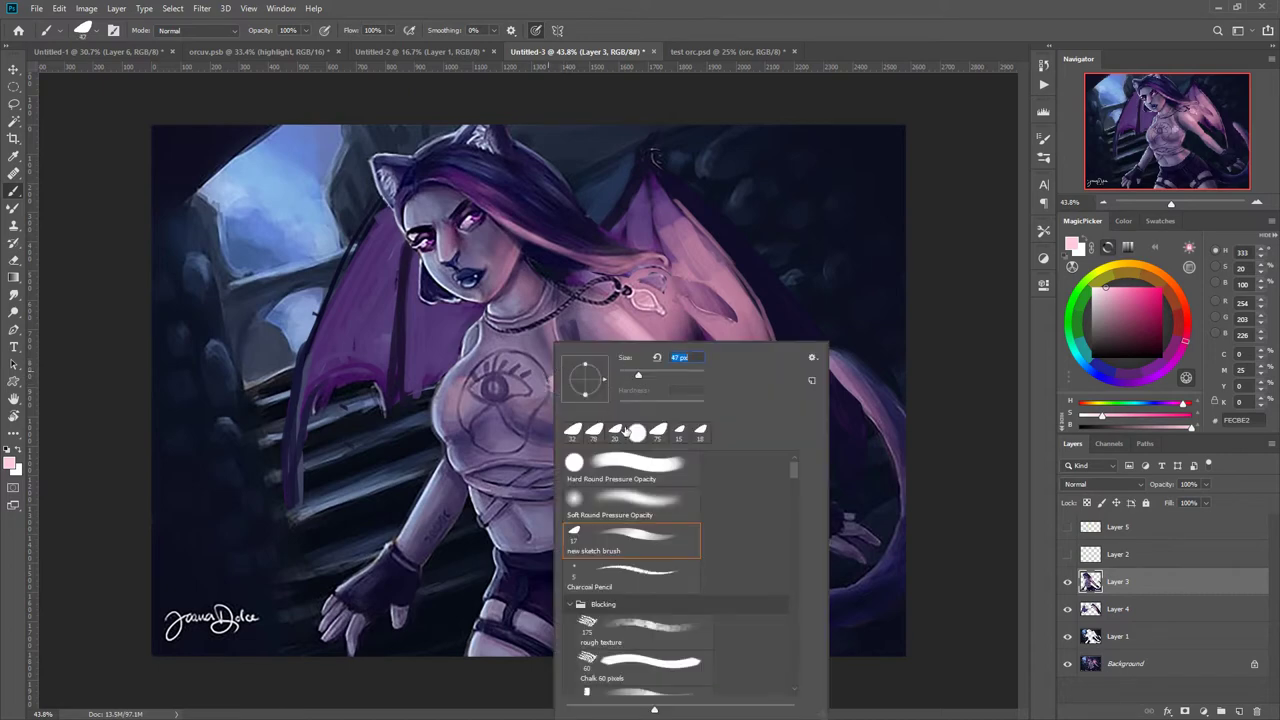
pyautogui.click(628, 462)
pyautogui.click(544, 383)
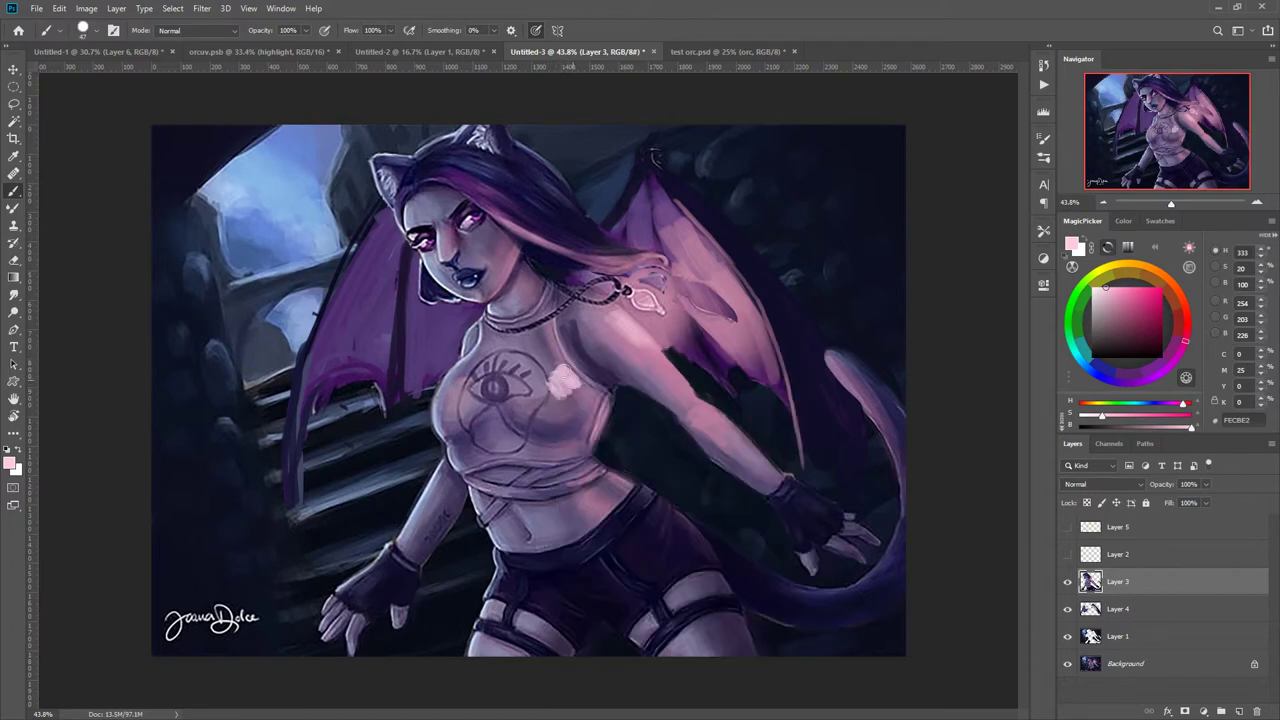
# Spread the pale pink chest highlight down toward the eye emblem with a soft round brush at 72 px.
pyautogui.rightClick(543, 398)
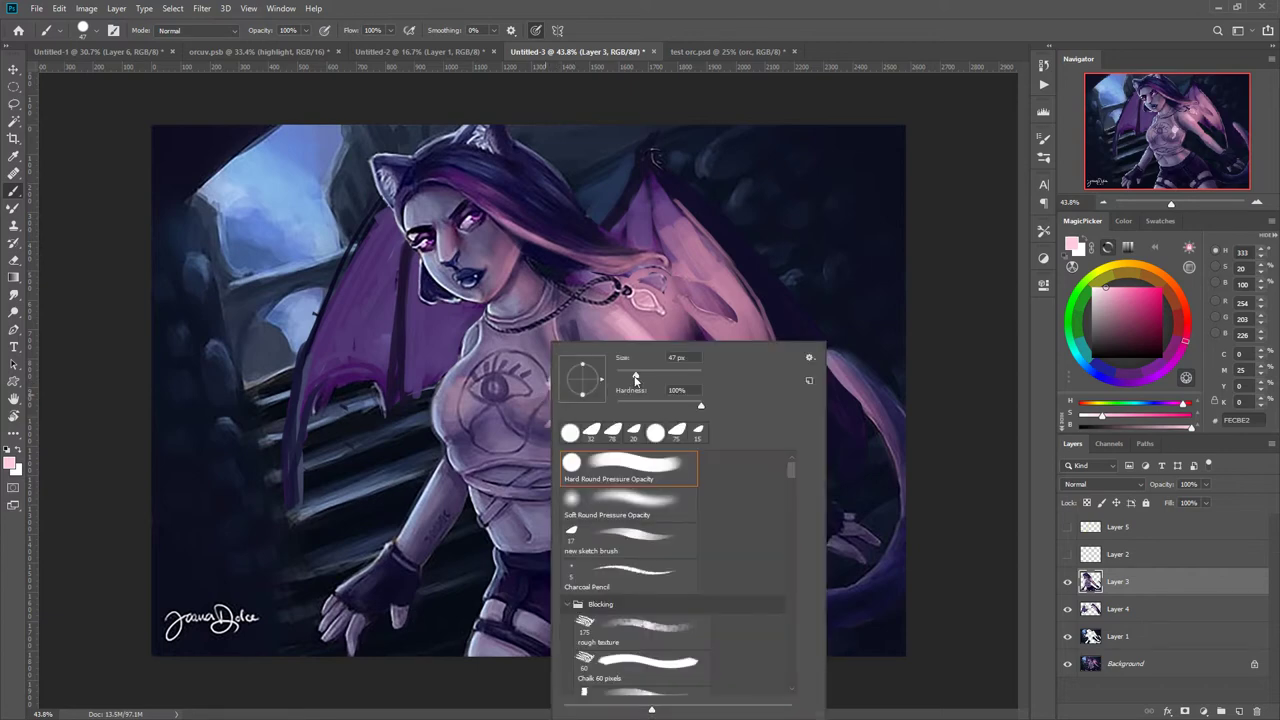
pyautogui.moveTo(634, 380); pyautogui.dragTo(643, 380)
pyautogui.click(548, 406)
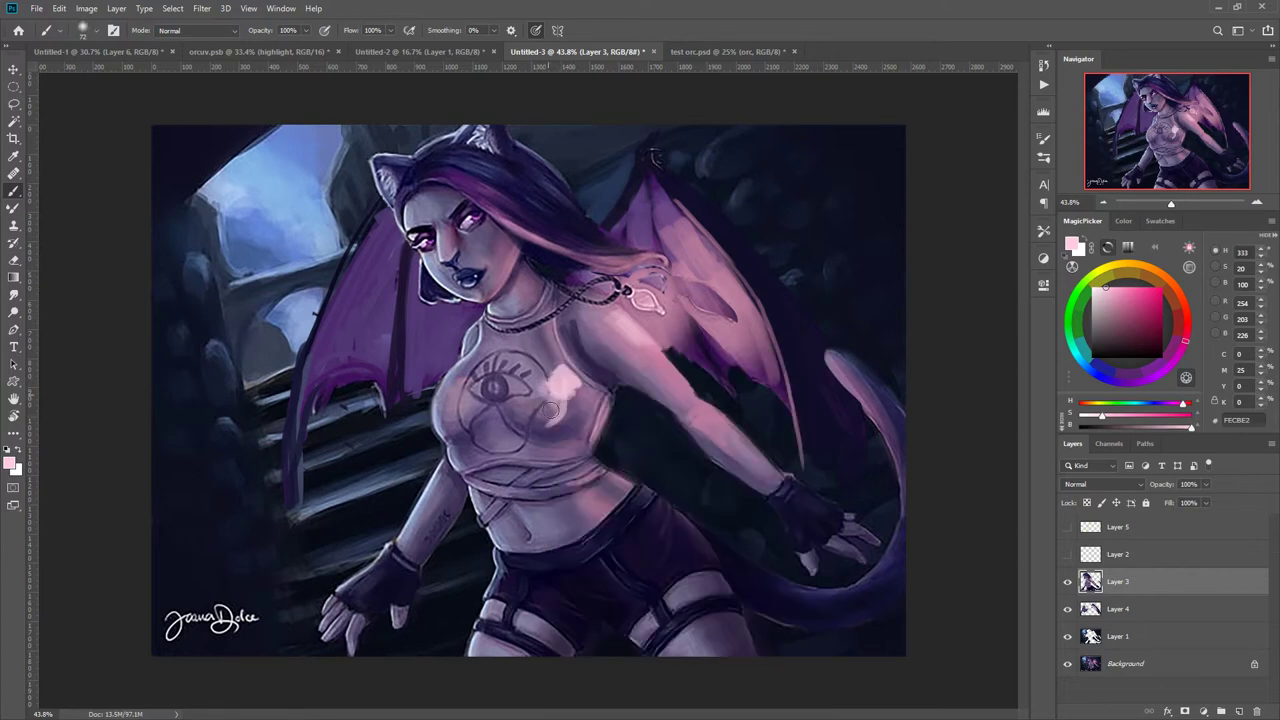
pyautogui.moveTo(550, 410)
pyautogui.mouseDown()
pyautogui.moveTo(556, 360)
pyautogui.moveTo(537, 372)
pyautogui.moveTo(545, 410)
pyautogui.moveTo(527, 402)
pyautogui.moveTo(552, 355)
pyautogui.moveTo(570, 405)
pyautogui.moveTo(552, 425)
pyautogui.moveTo(533, 420)
pyautogui.mouseUp()
# Blend the edges of the chest highlight and darken the upper chest near the armpit with sampled mid and dark purples.
pyautogui.keyDown('alt'); pyautogui.click(630, 349); pyautogui.keyUp('alt')
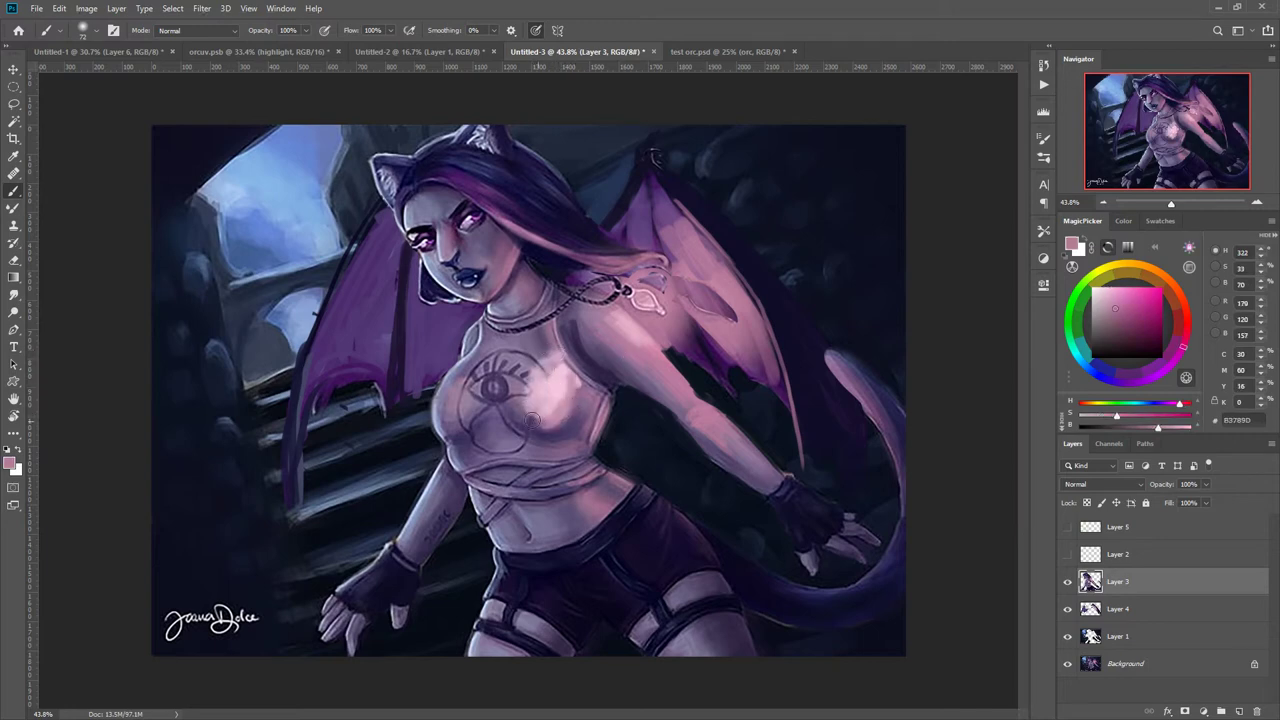
pyautogui.keyDown('alt'); pyautogui.click(585, 366); pyautogui.keyUp('alt')
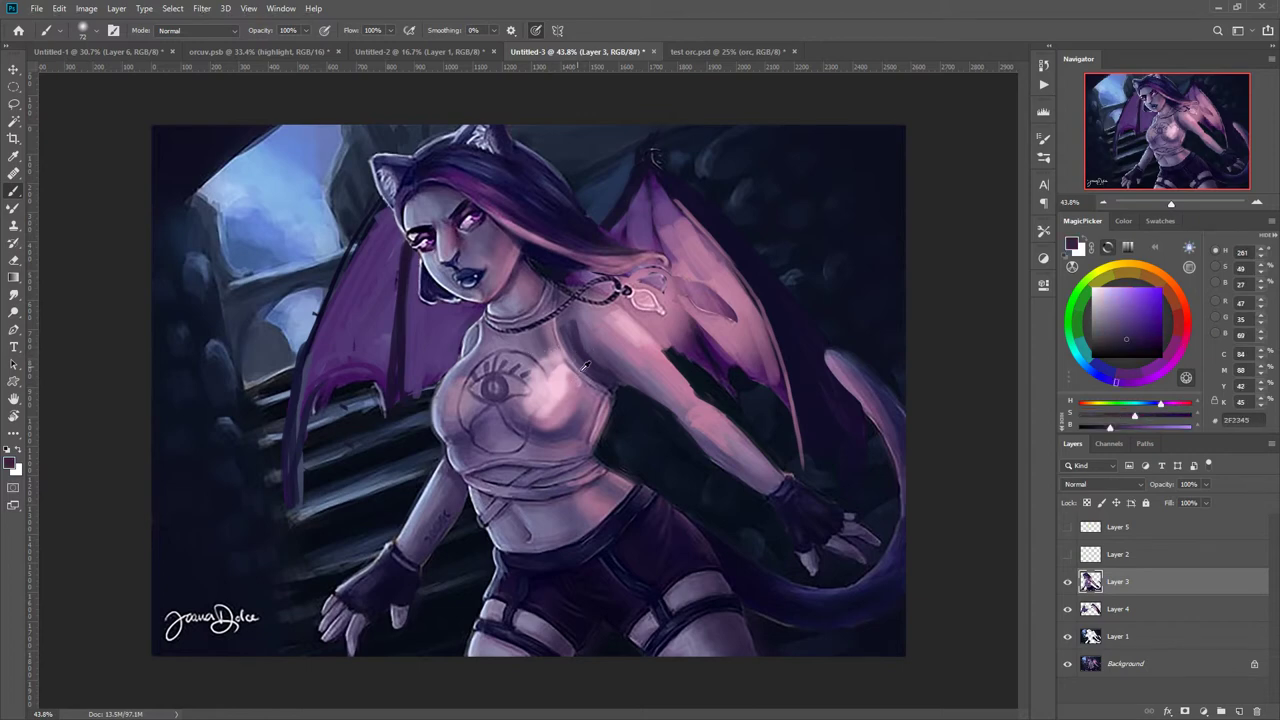
pyautogui.keyDown('alt'); pyautogui.click(591, 383); pyautogui.keyUp('alt')
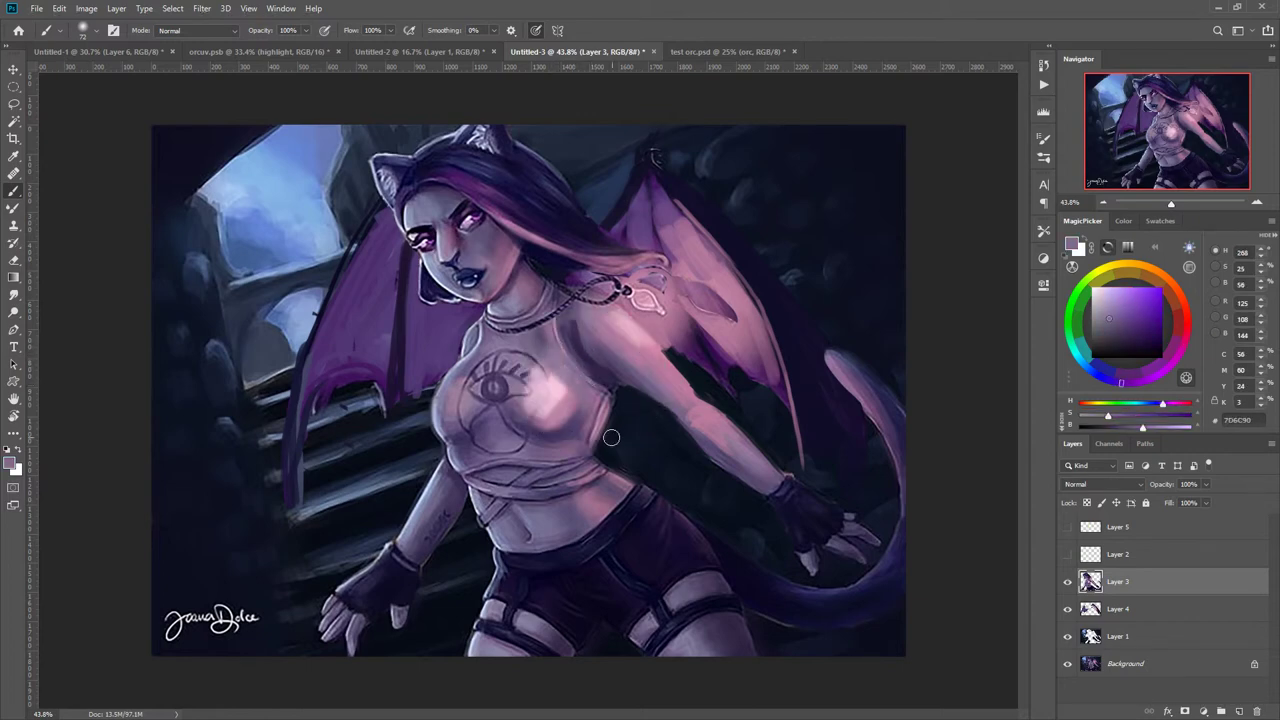
pyautogui.keyDown('alt'); pyautogui.click(580, 360); pyautogui.keyUp('alt')
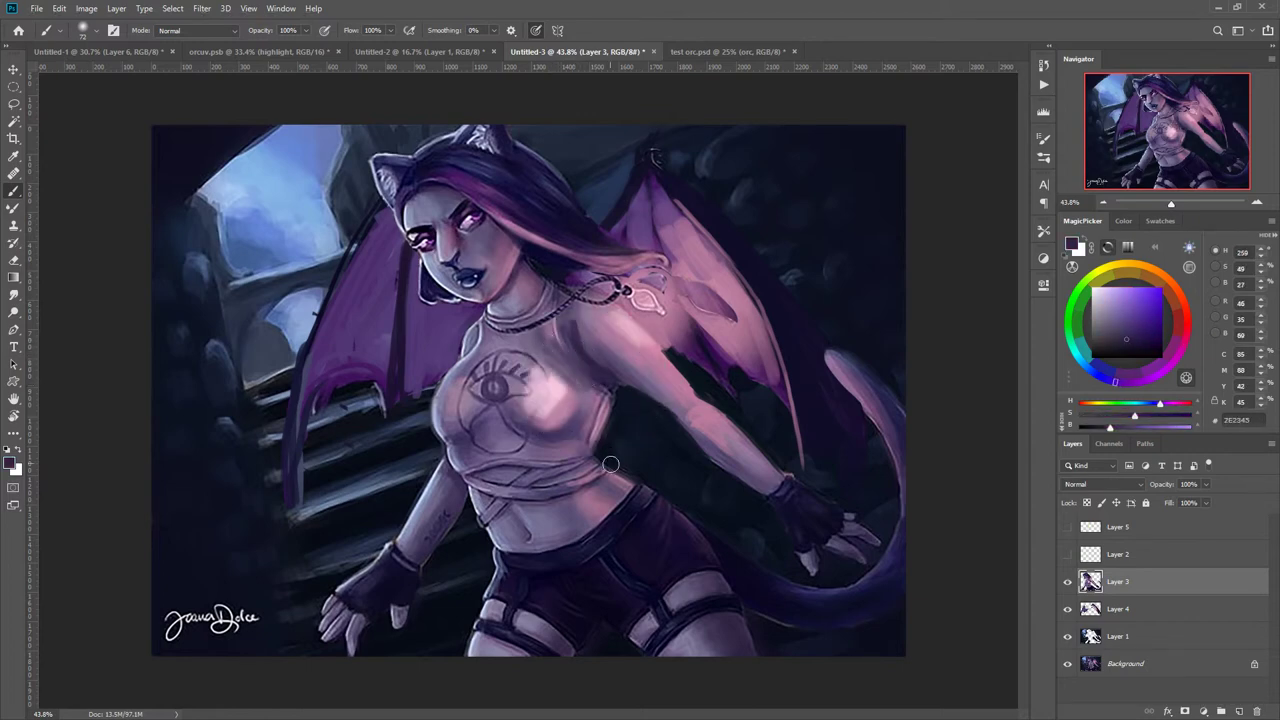
pyautogui.keyDown('alt'); pyautogui.click(580, 349); pyautogui.keyUp('alt')
pyautogui.moveTo(555, 328); pyautogui.dragTo(556, 364)
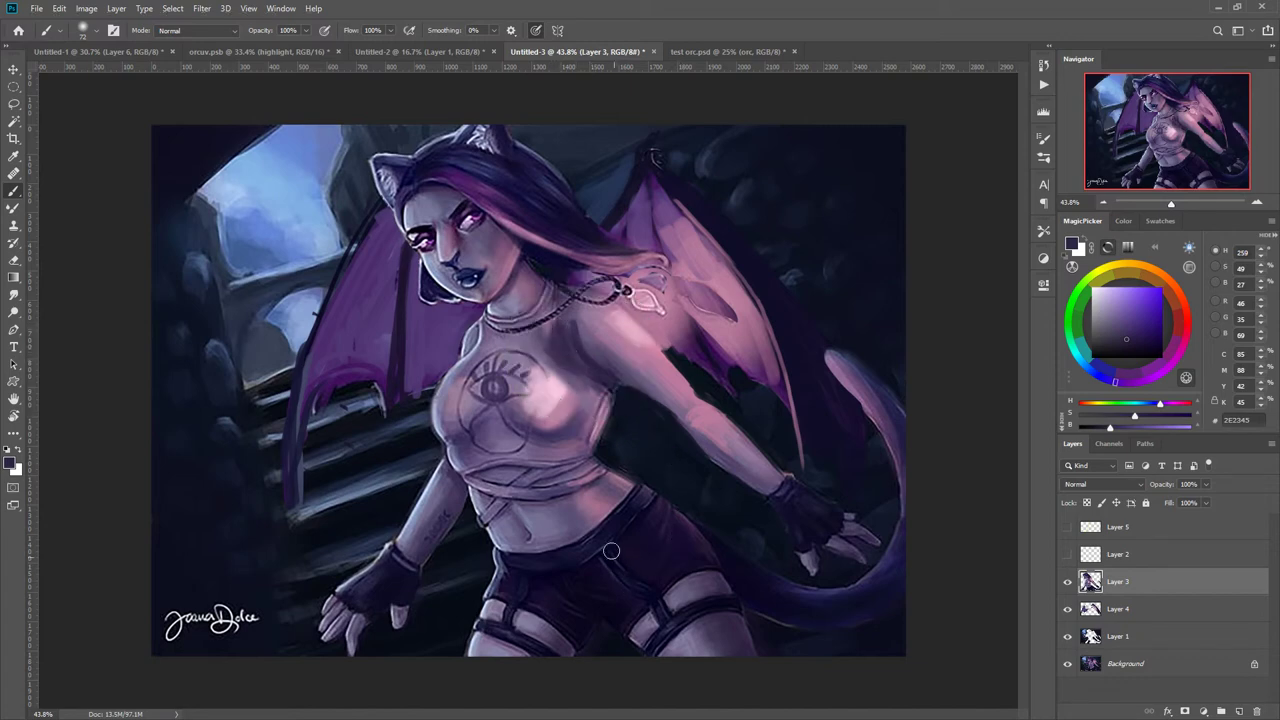
# Soften the shading between the armpit and the pink chest highlight with sampled muted and dark purples.
pyautogui.keyDown('alt'); pyautogui.click(579, 333); pyautogui.keyUp('alt')
pyautogui.keyDown('alt'); pyautogui.click(592, 346); pyautogui.keyUp('alt')
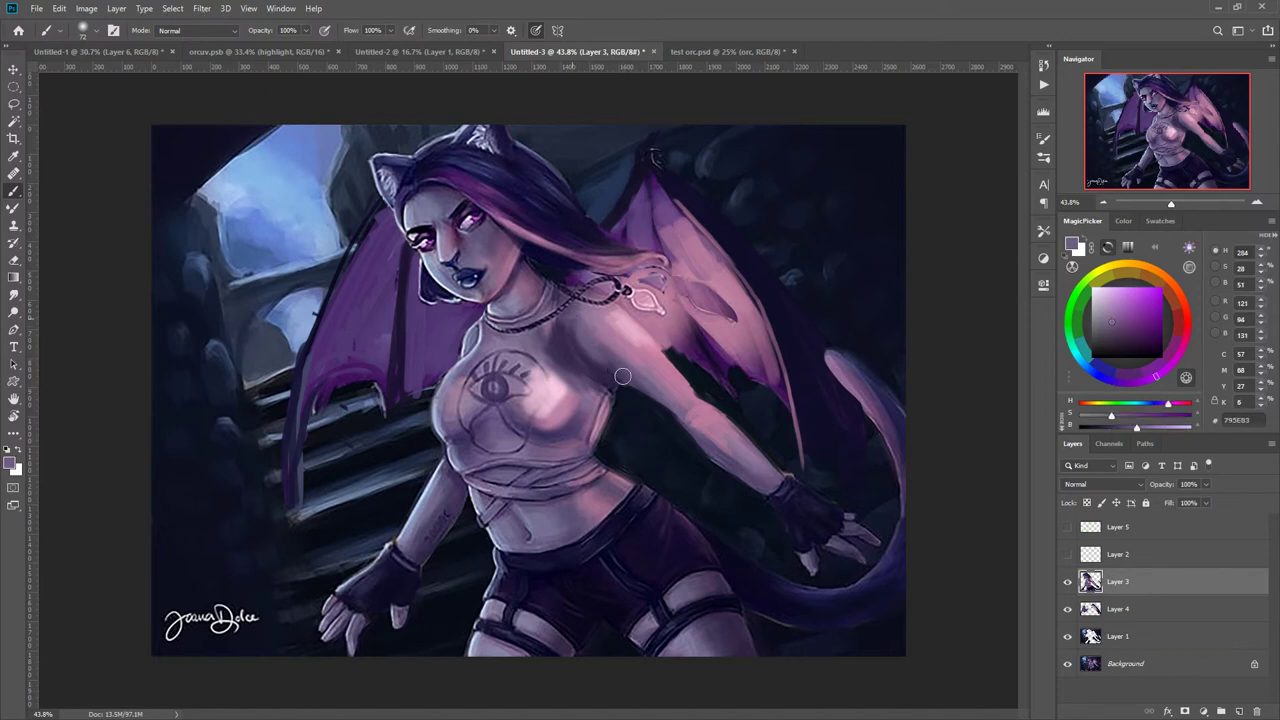
pyautogui.keyDown('alt'); pyautogui.click(575, 346); pyautogui.keyUp('alt')
pyautogui.keyDown('alt'); pyautogui.click(567, 349); pyautogui.keyUp('alt')
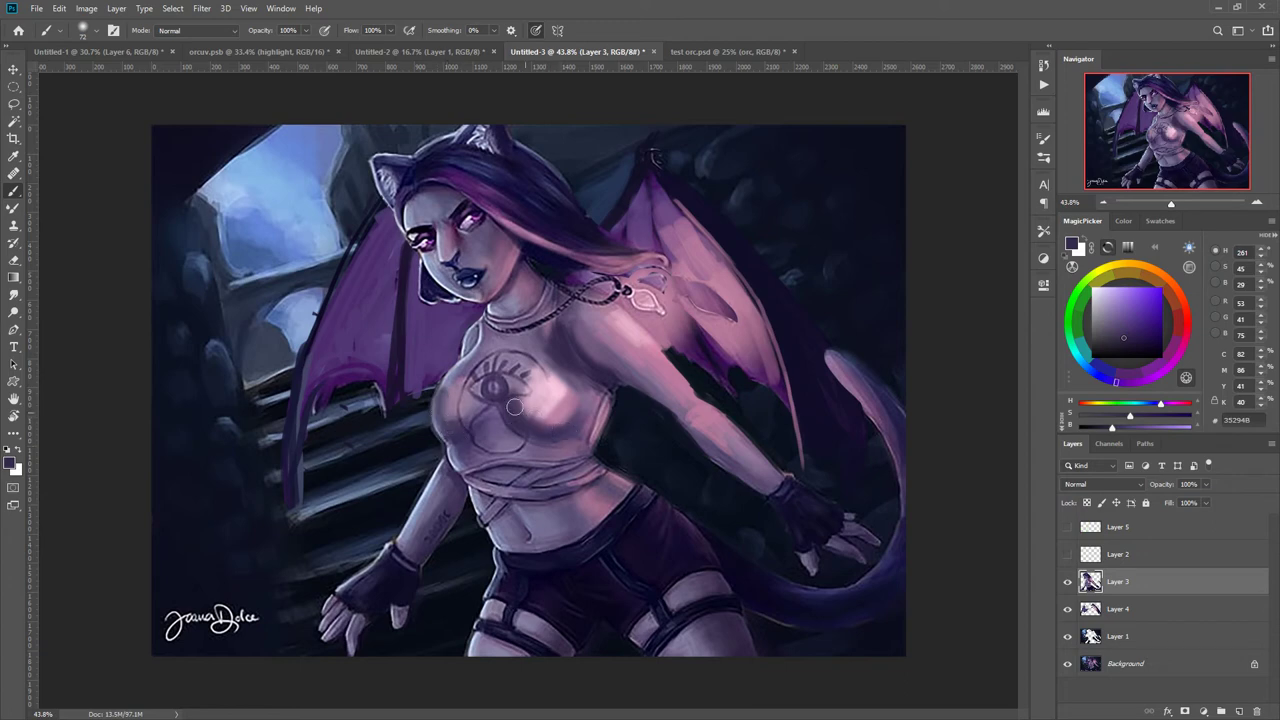
# Paint a dark purple shadow on the chest just below the eye emblem and blend its edge into the highlight with sampled pinks.
pyautogui.moveTo(515, 407)
pyautogui.mouseDown()
pyautogui.moveTo(555, 430)
pyautogui.moveTo(518, 419)
pyautogui.mouseUp()
pyautogui.keyDown('alt'); pyautogui.click(562, 409); pyautogui.keyUp('alt')
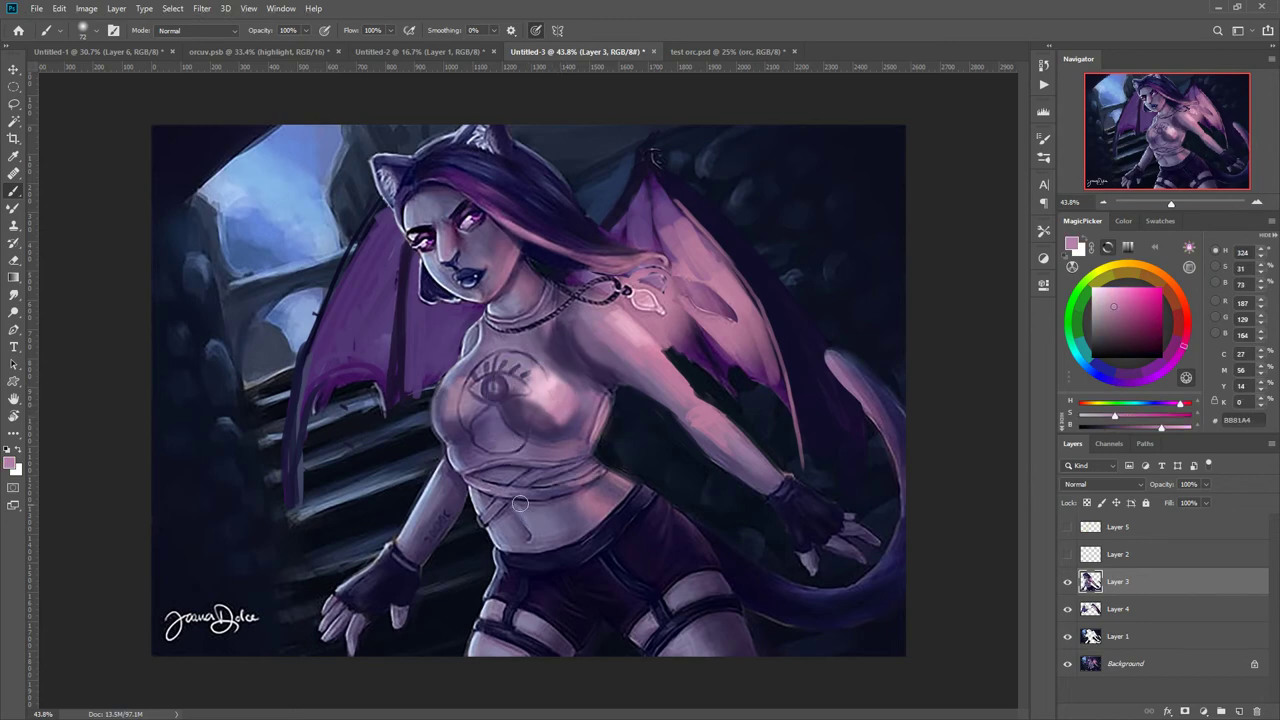
pyautogui.keyDown('alt'); pyautogui.click(542, 383); pyautogui.keyUp('alt')
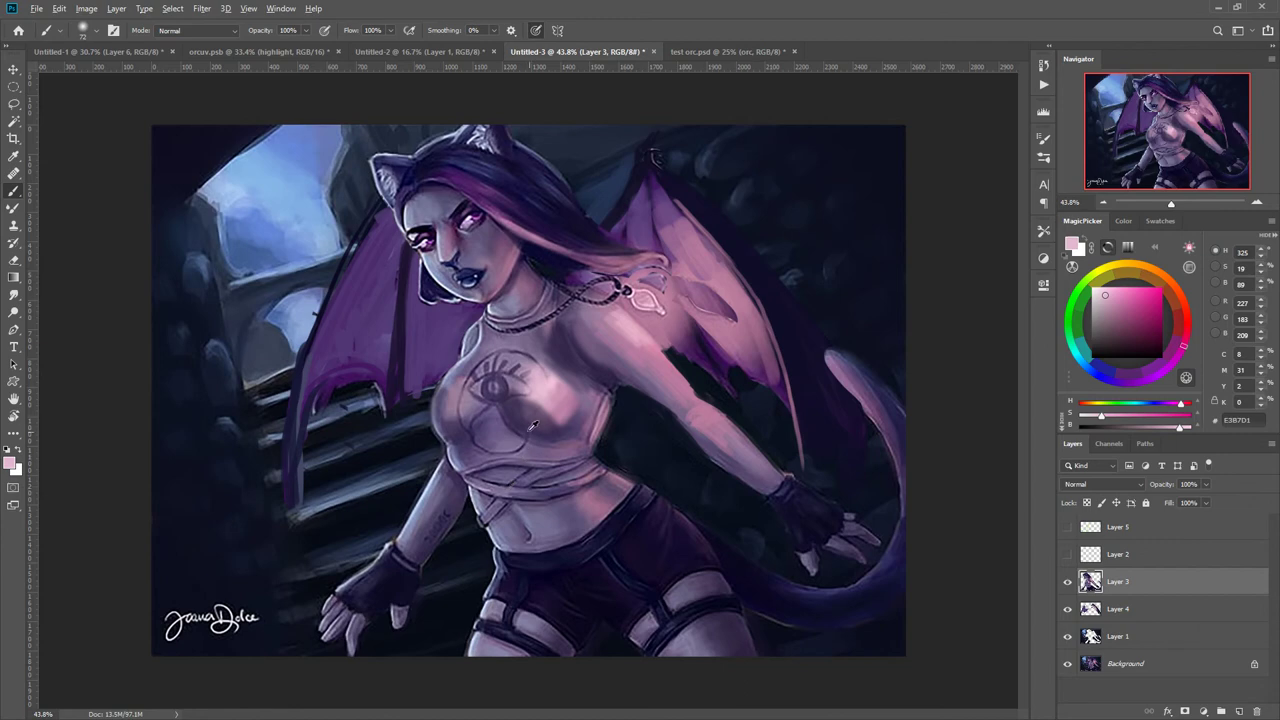
pyautogui.keyDown('alt'); pyautogui.click(523, 422); pyautogui.keyUp('alt')
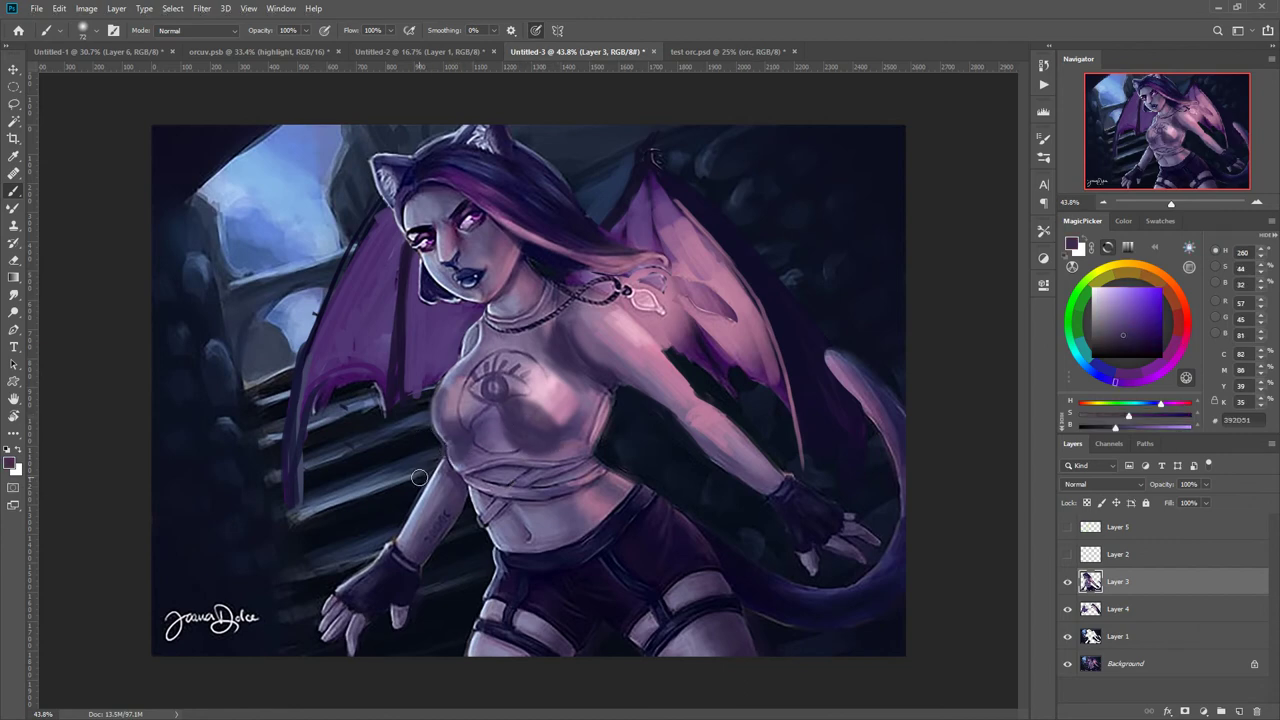
pyautogui.keyDown('alt'); pyautogui.click(568, 402); pyautogui.keyUp('alt')
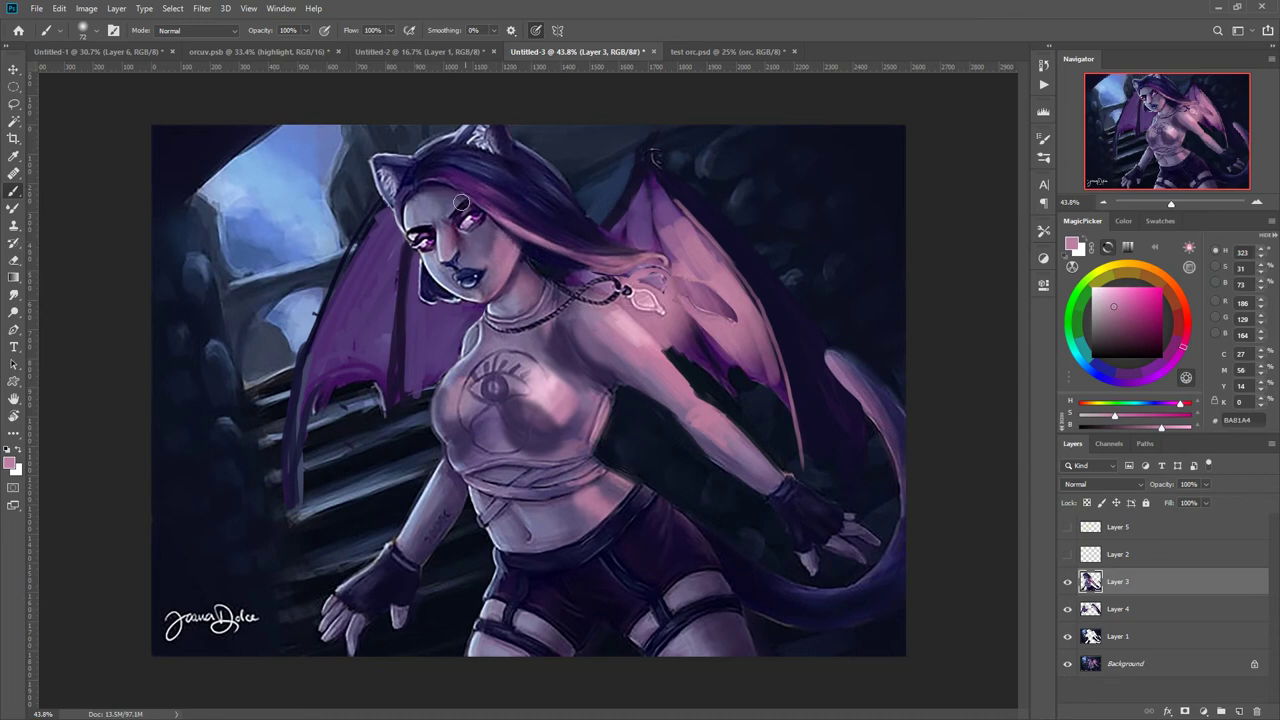
# Darken the shadowed side of the face around the cheek and mouth with sampled dark purple and blend it with muted blue-purple tones.
pyautogui.keyDown('alt'); pyautogui.click(578, 274); pyautogui.keyUp('alt')
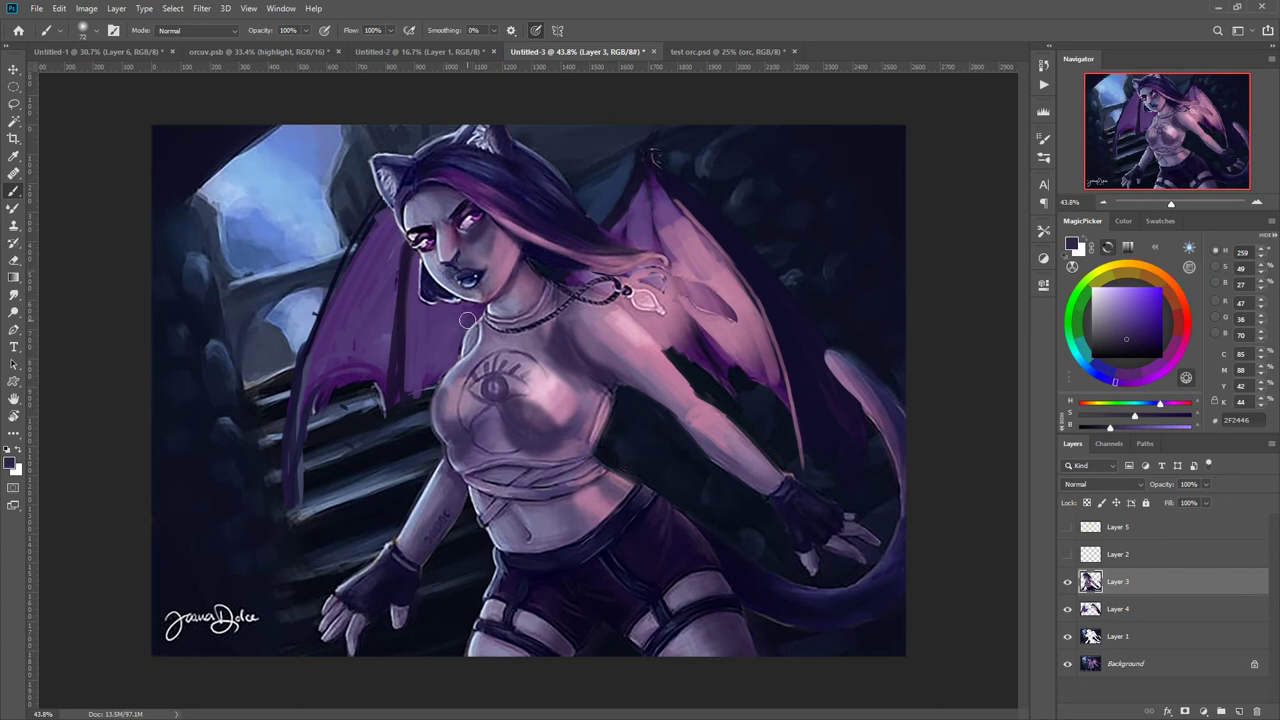
pyautogui.keyDown('alt'); pyautogui.click(445, 260); pyautogui.keyUp('alt')
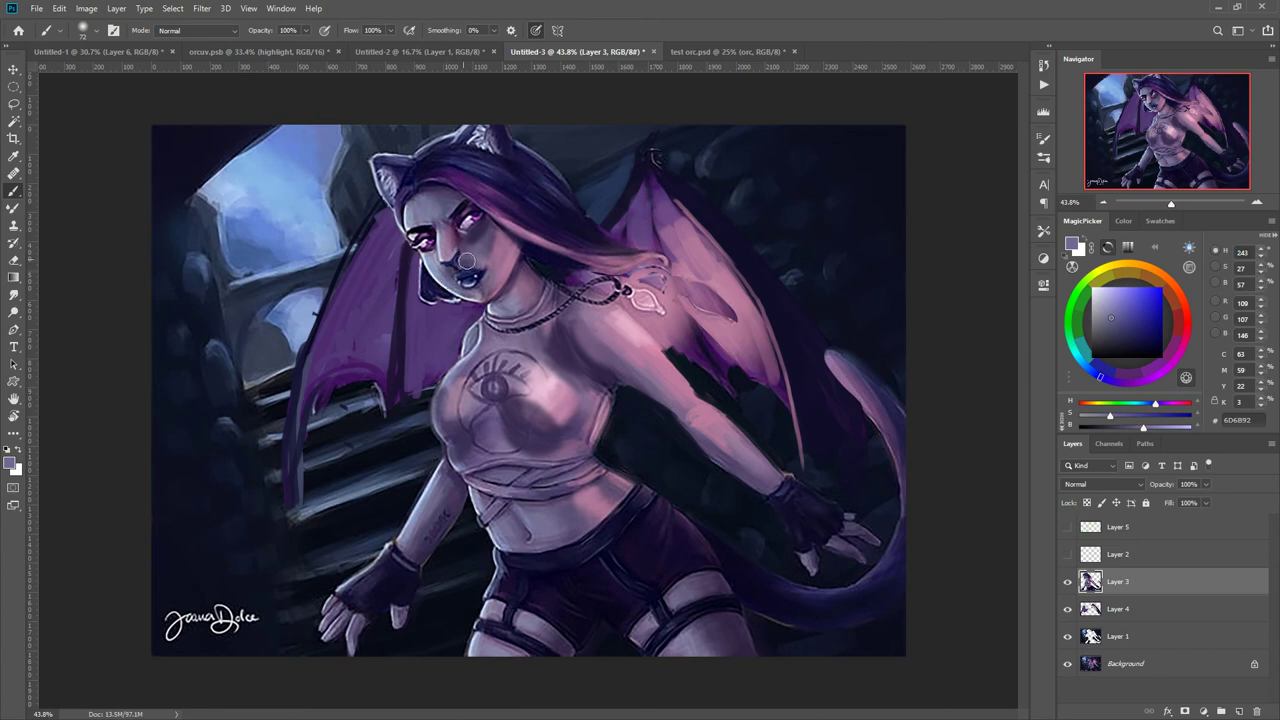
pyautogui.keyDown('alt'); pyautogui.click(470, 256); pyautogui.keyUp('alt')
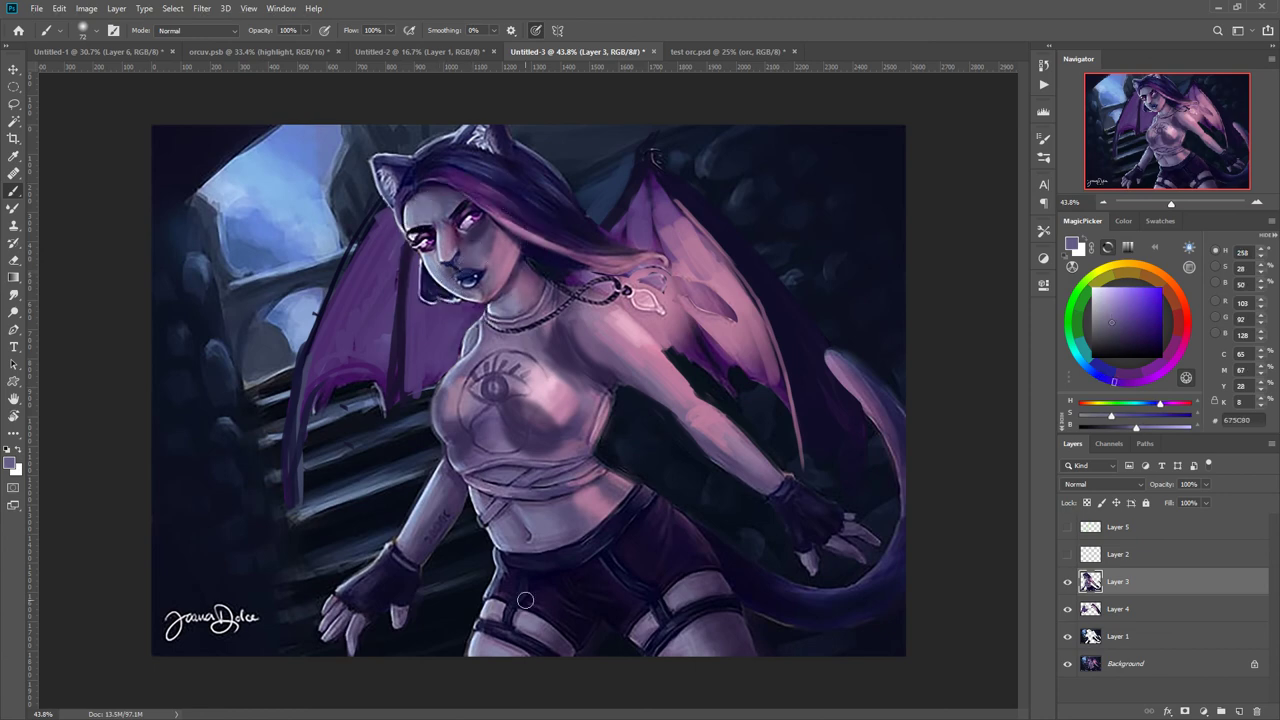